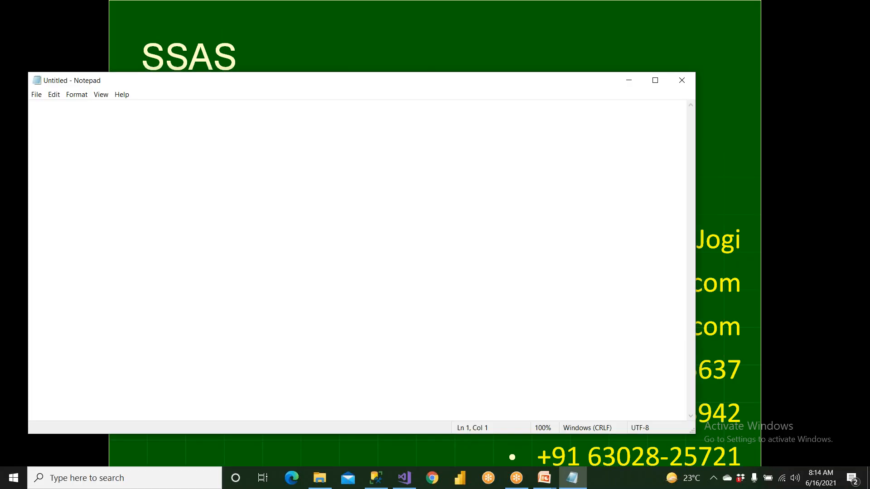
# - Write the heading "What is your DWH size" in the empty note with a dashed line beneath it
pyautogui.write('What is')
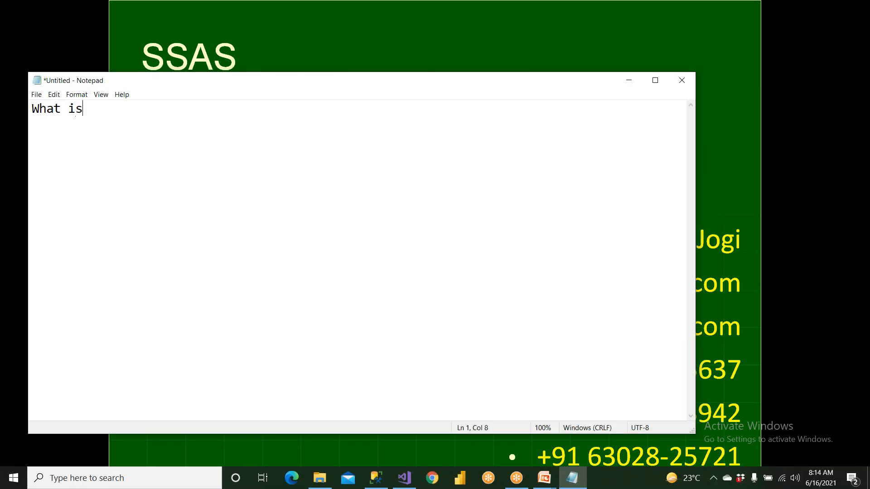
pyautogui.write(' your DWH size')
pyautogui.press('Return')
pyautogui.write('----------------------------------')
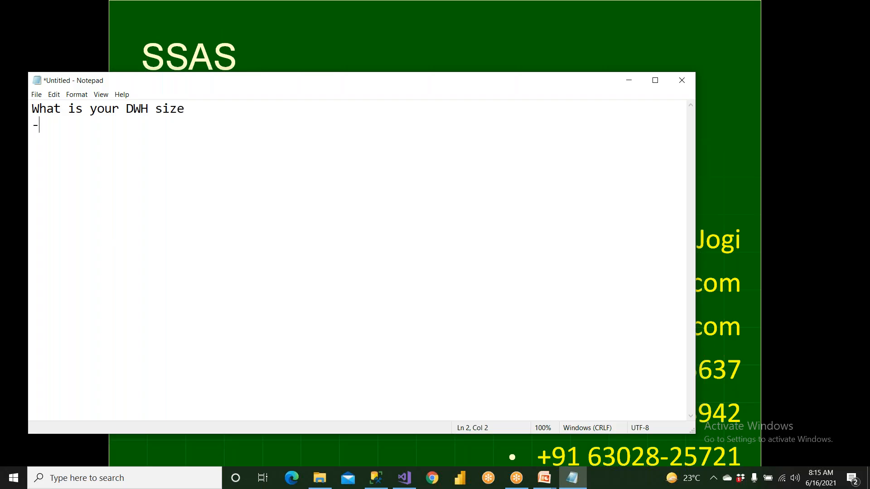
# - Add the heading "What is your Cube Size" with a dashed underline several blank lines below the first heading
pyautogui.press('Return')
pyautogui.press('Return')
pyautogui.press('Return')
pyautogui.press('Return')
pyautogui.press('Return')
pyautogui.write('What is your Cube Size')
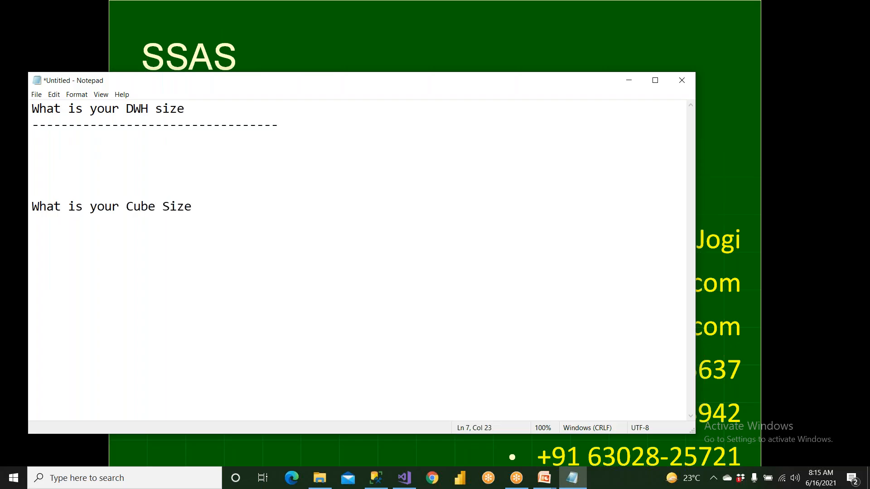
pyautogui.press('Return')
pyautogui.write('----------------------------')
pyautogui.moveTo(64, 111); pyautogui.dragTo(156, 110)
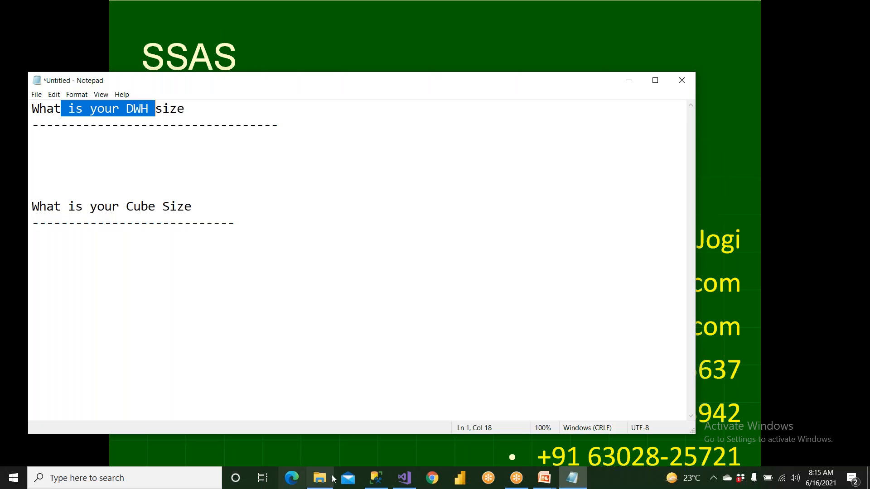
# - Switch to SQL Server Management Studio and open the properties of the AmazonDW database
pyautogui.click(376, 478)
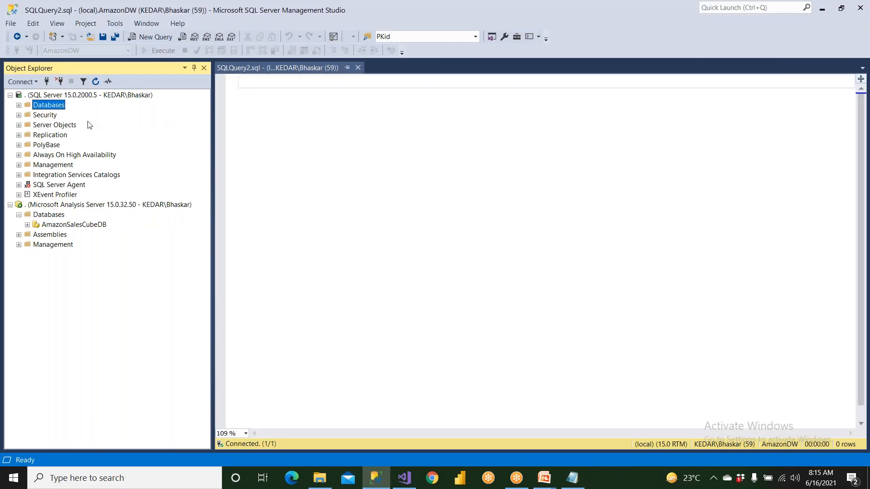
pyautogui.click(45, 98)
pyautogui.doubleClick(46, 106)
pyautogui.doubleClick(58, 165)
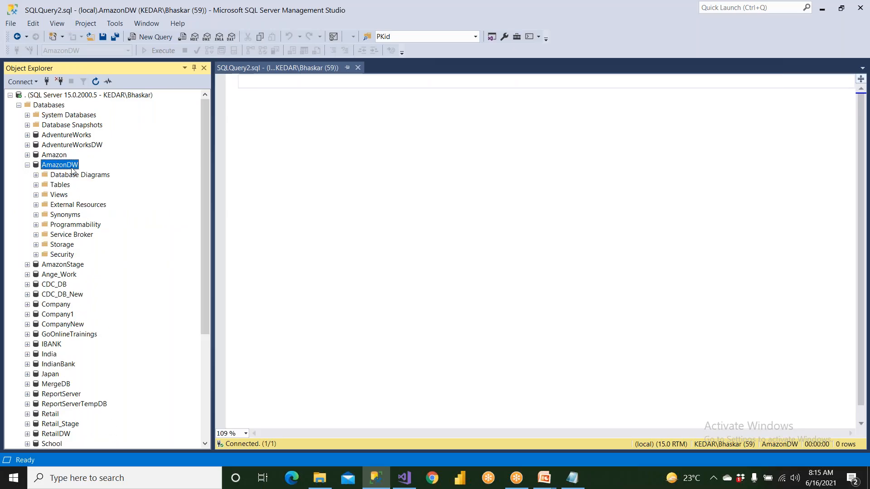
pyautogui.rightClick(75, 168)
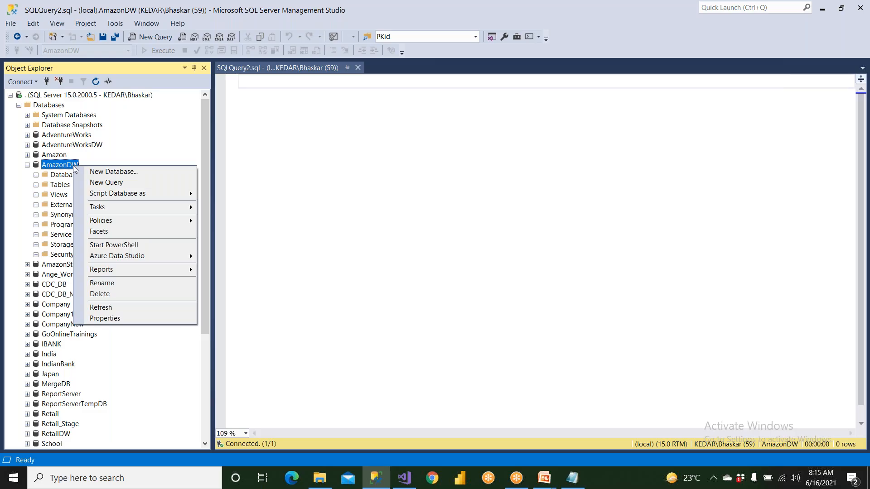
pyautogui.click(136, 318)
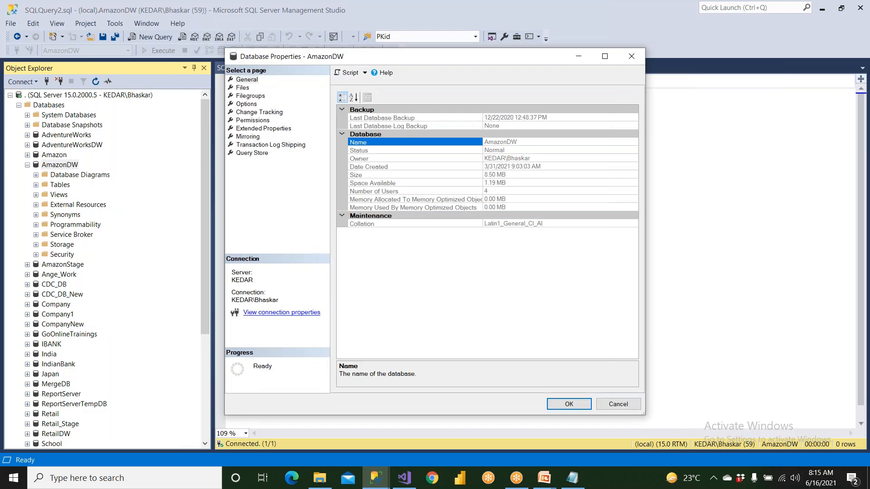
# - Circle the Size property and its value with the pen, write "TB" beside them, and close the properties
pyautogui.click(574, 10)
pyautogui.click(556, 36)
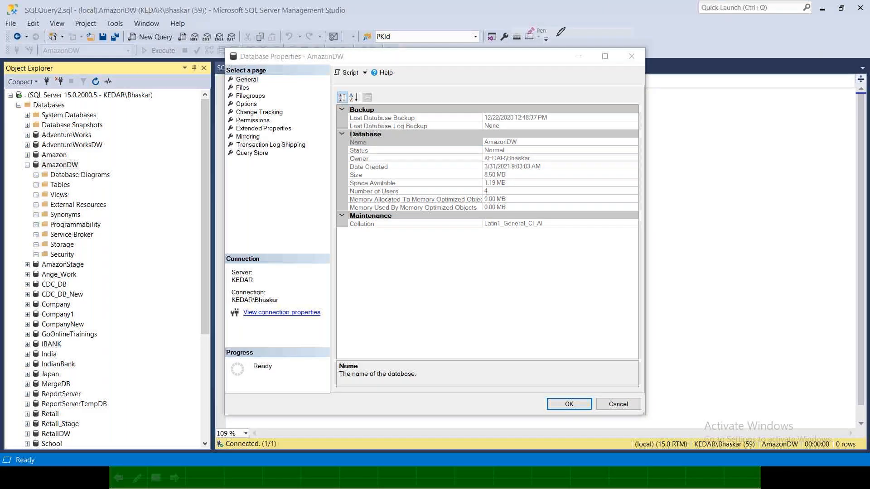
pyautogui.moveTo(369, 166)
pyautogui.mouseDown()
pyautogui.moveTo(354, 165)
pyautogui.moveTo(363, 180)
pyautogui.moveTo(368, 172)
pyautogui.mouseUp()
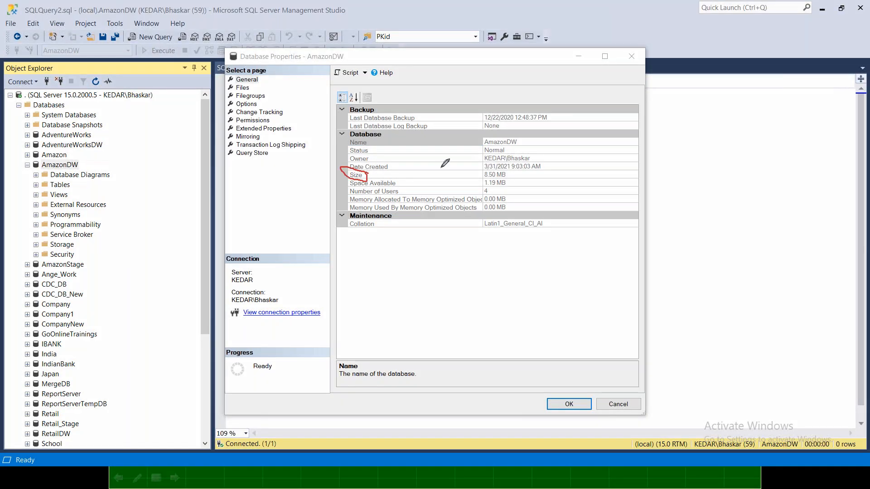
pyautogui.moveTo(477, 179)
pyautogui.mouseDown()
pyautogui.moveTo(510, 174)
pyautogui.moveTo(477, 171)
pyautogui.moveTo(572, 183)
pyautogui.moveTo(566, 180)
pyautogui.mouseUp()
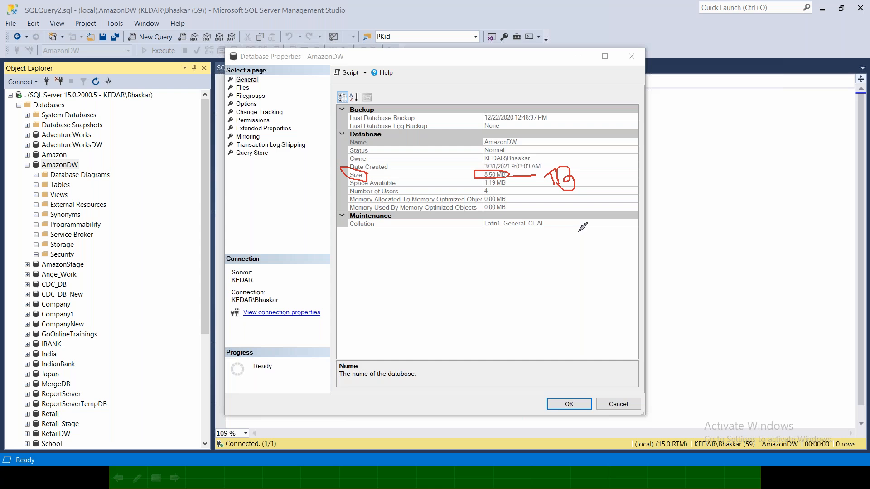
pyautogui.moveTo(536, 157); pyautogui.dragTo(545, 150)
pyautogui.click(615, 407)
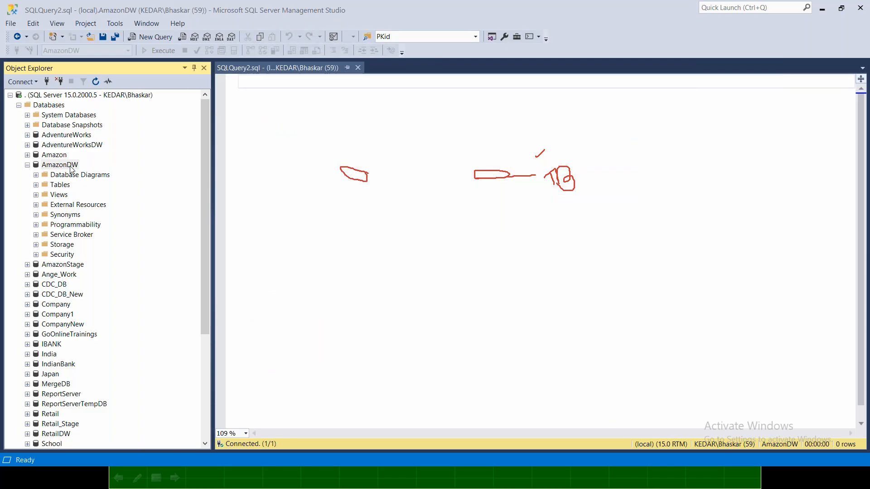
# - Review the AmazonDW database size in its properties again and collapse the SQL Server Databases folder
pyautogui.rightClick(71, 168)
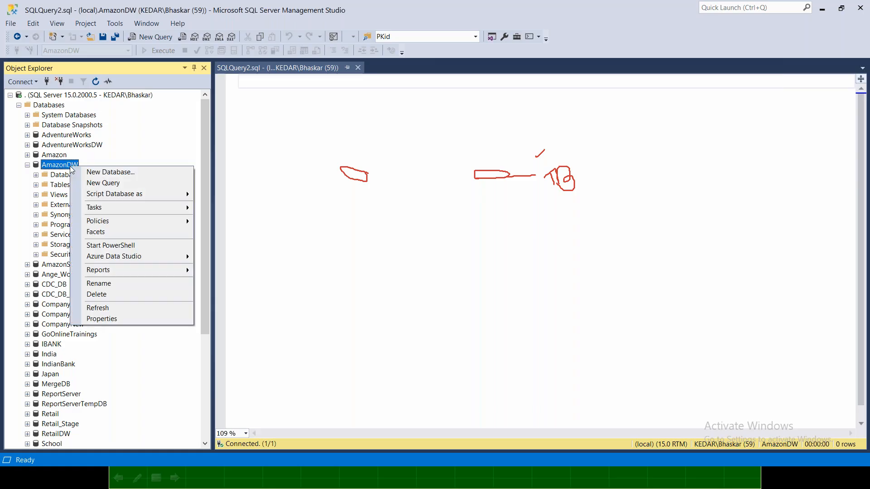
pyautogui.click(125, 319)
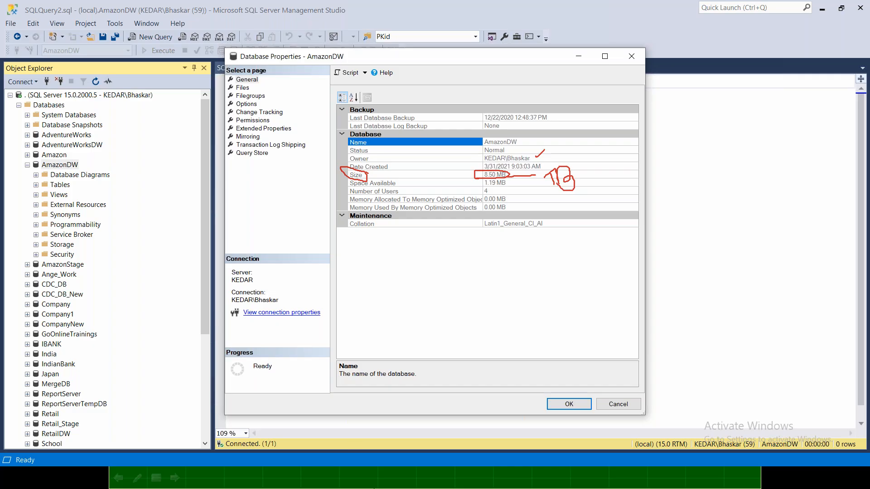
pyautogui.click(569, 404)
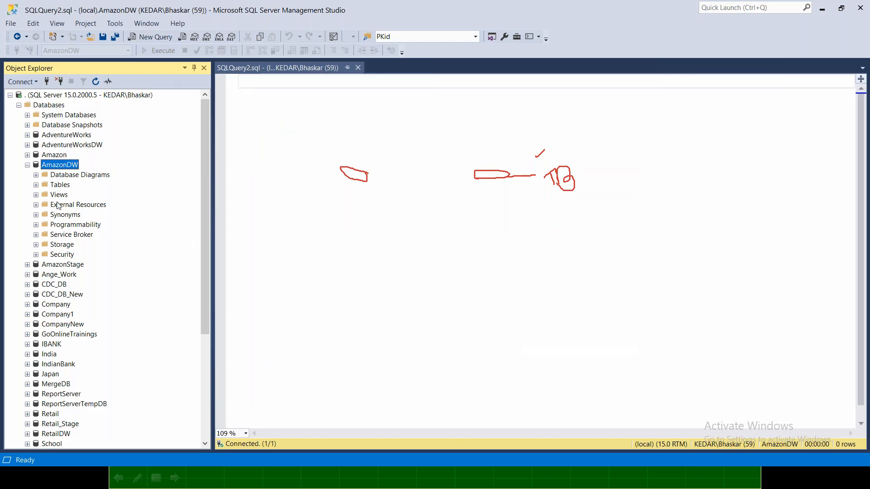
pyautogui.click(27, 165)
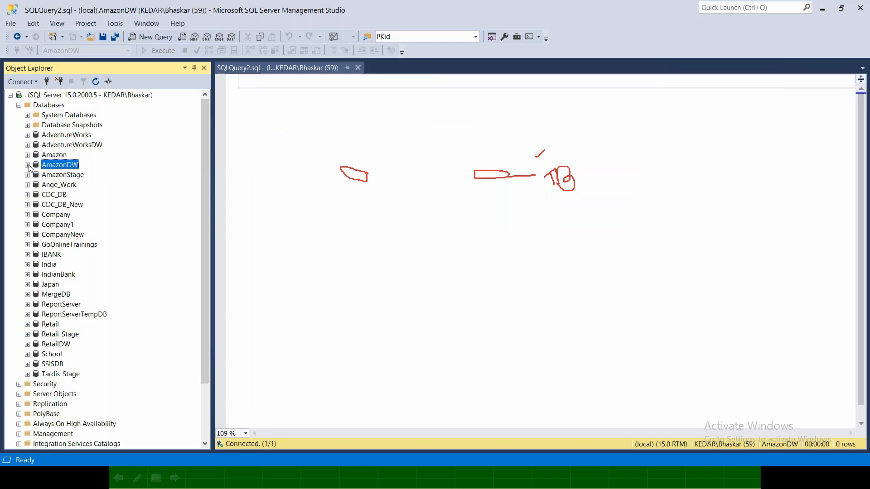
pyautogui.click(19, 106)
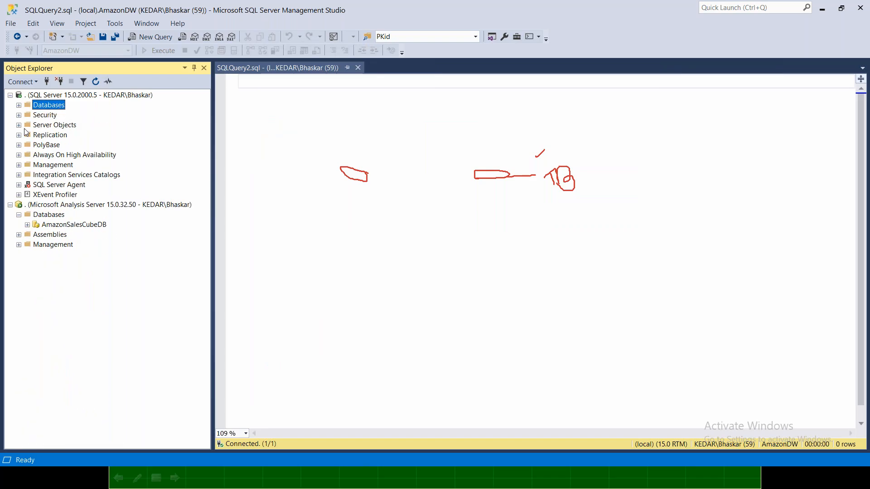
# - Open the properties of the AmazonSalesCubeDB database on the Analysis Server
pyautogui.click(45, 206)
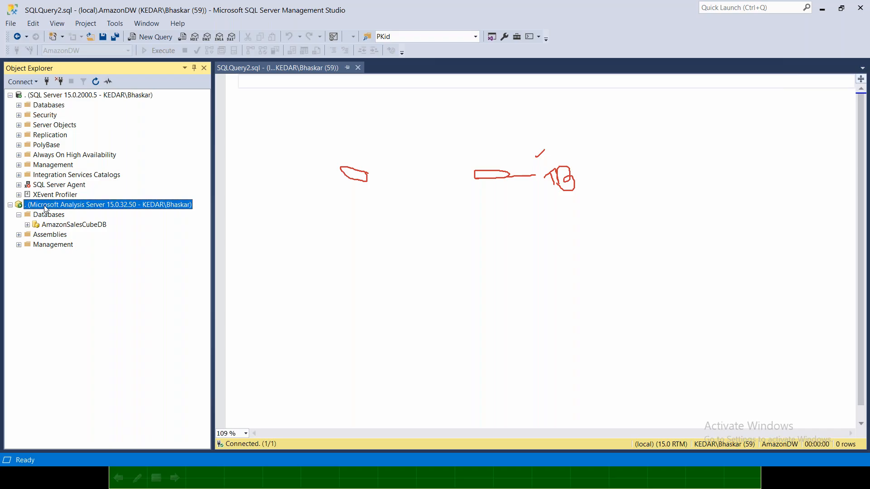
pyautogui.click(56, 228)
pyautogui.click(49, 215)
pyautogui.click(58, 226)
pyautogui.rightClick(58, 230)
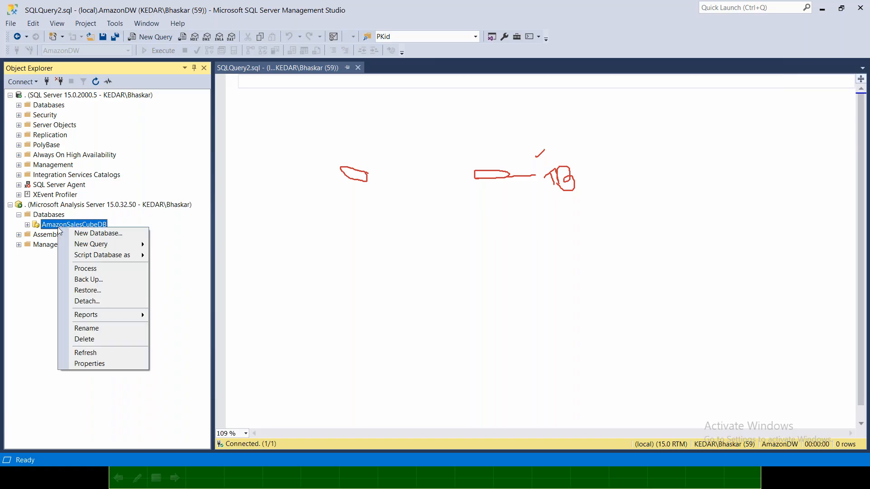
pyautogui.click(110, 363)
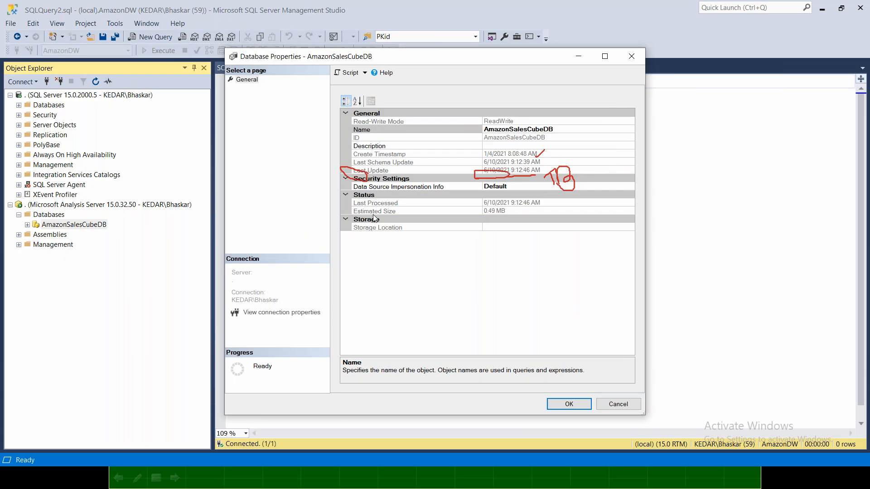
# - Clear the old ink, circle the Estimated Size property, its value and the database name, and close the properties
pyautogui.click(574, 6)
pyautogui.press('Escape')
pyautogui.click(566, 37)
pyautogui.moveTo(408, 204)
pyautogui.mouseDown()
pyautogui.moveTo(357, 204)
pyautogui.moveTo(375, 220)
pyautogui.moveTo(401, 206)
pyautogui.mouseUp()
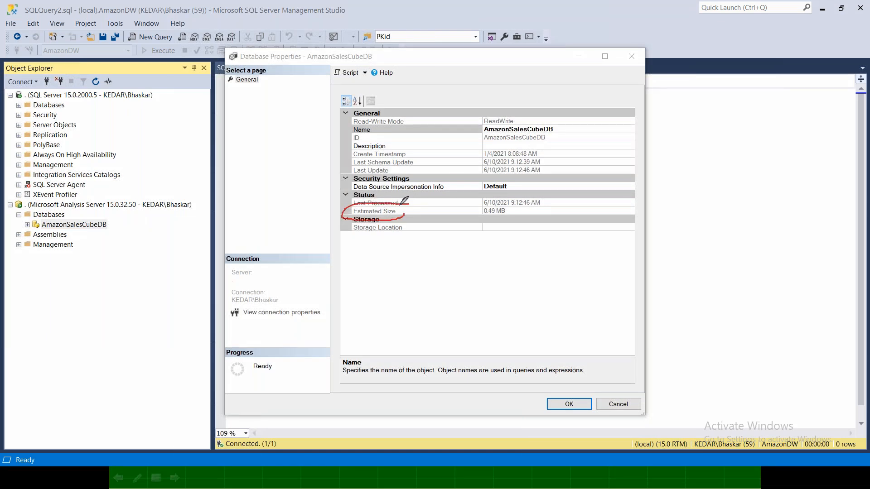
pyautogui.moveTo(497, 206)
pyautogui.mouseDown()
pyautogui.moveTo(481, 214)
pyautogui.moveTo(509, 210)
pyautogui.mouseUp()
pyautogui.moveTo(555, 128)
pyautogui.mouseDown()
pyautogui.moveTo(491, 121)
pyautogui.moveTo(479, 129)
pyautogui.moveTo(558, 133)
pyautogui.moveTo(550, 119)
pyautogui.moveTo(562, 133)
pyautogui.moveTo(580, 107)
pyautogui.mouseUp()
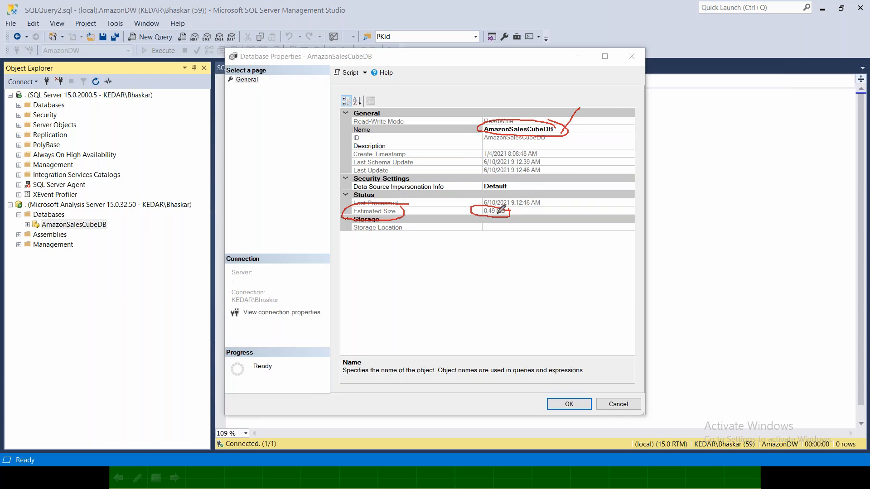
pyautogui.click(634, 406)
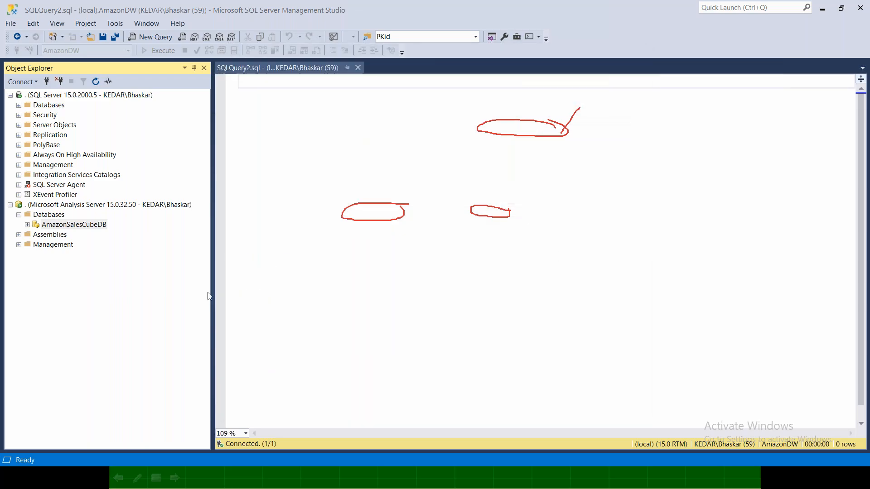
# - Review the AmazonSalesCubeDB properties once more and remove the pen annotations from the screen
pyautogui.rightClick(62, 228)
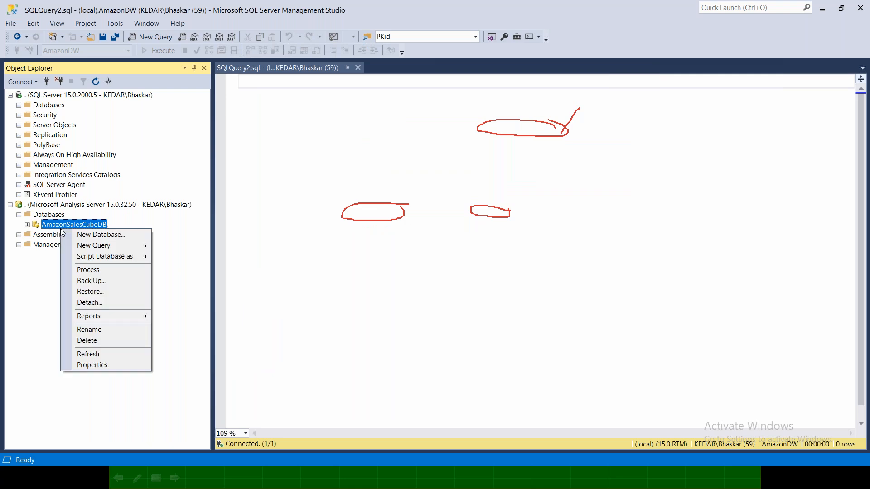
pyautogui.click(114, 365)
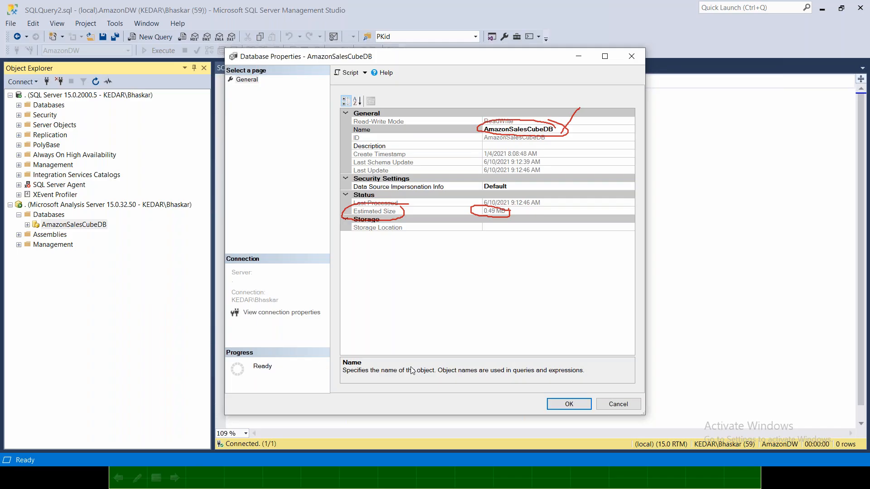
pyautogui.click(628, 409)
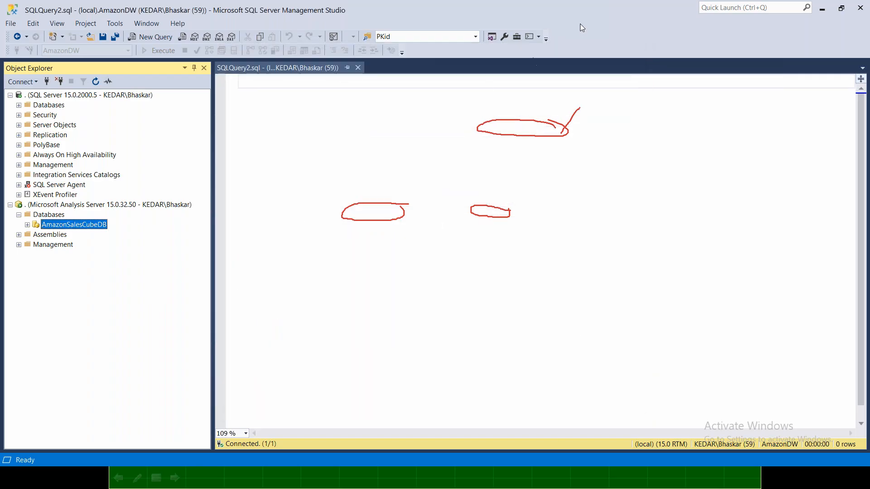
pyautogui.click(575, 9)
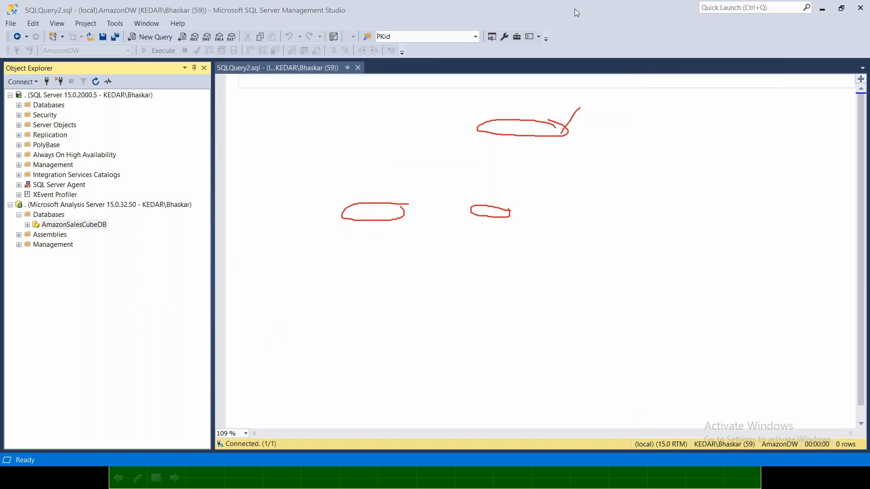
pyautogui.click(568, 85)
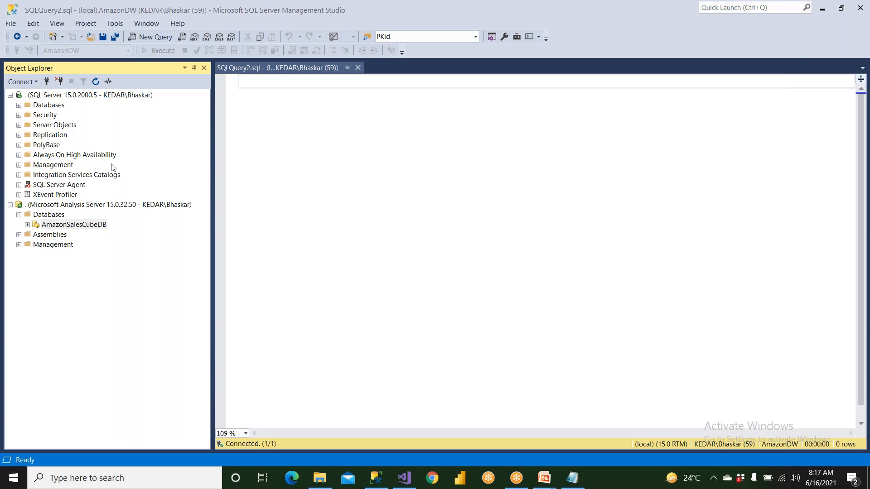
# - Open a new MDX query on AmazonSalesCubeDB and expand the Sales measure group in the cube metadata
pyautogui.click(155, 38)
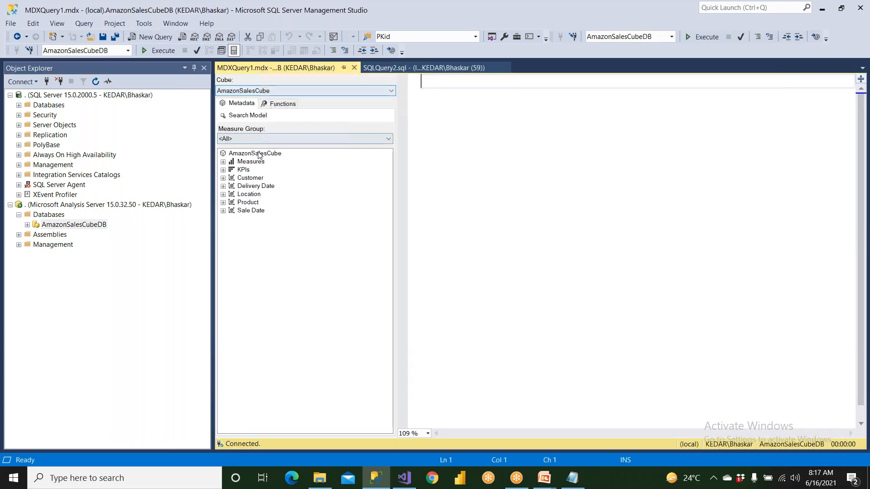
pyautogui.click(223, 162)
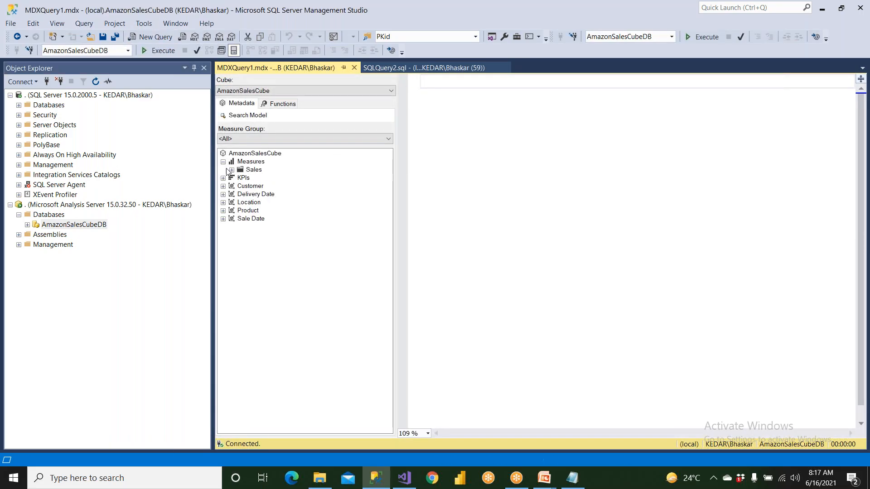
pyautogui.click(231, 170)
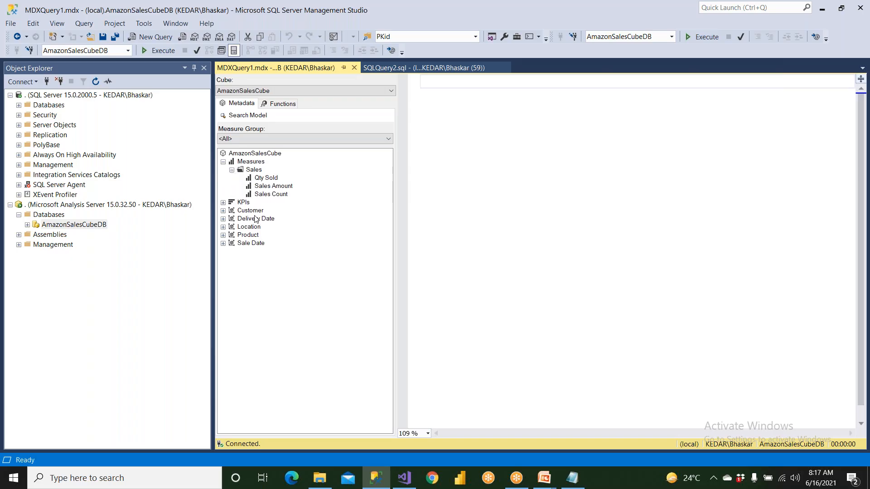
# - Add the comment lines "--Attribute" and "--Hierarchy" to the MDX query, separated by a blank line
pyautogui.click(439, 97)
pyautogui.write('--Attriu')
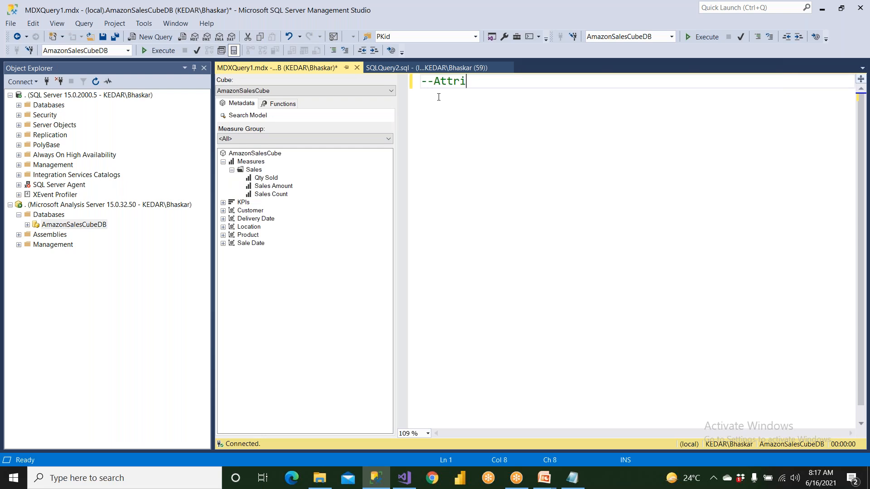
pyautogui.press('BackSpace')
pyautogui.write('bute')
pyautogui.press('Return')
pyautogui.press('Return')
pyautogui.write('--H')
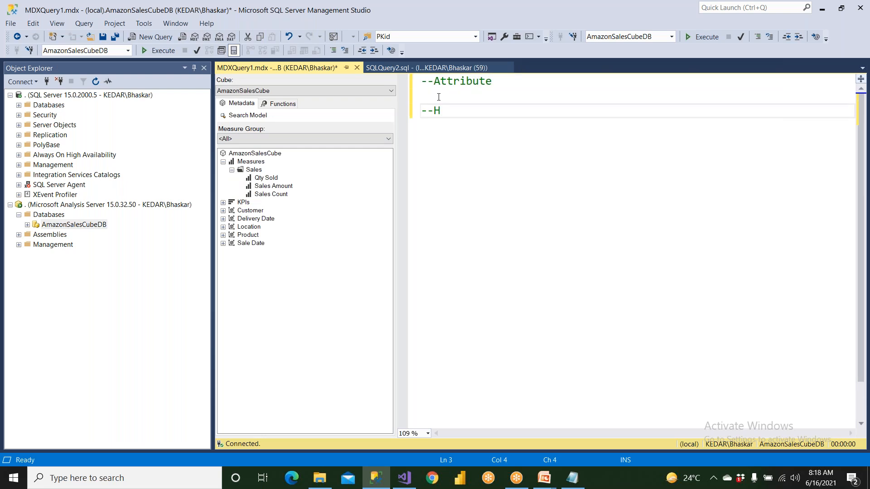
pyautogui.write('ierarchy')
pyautogui.press('Return')
pyautogui.press('Return')
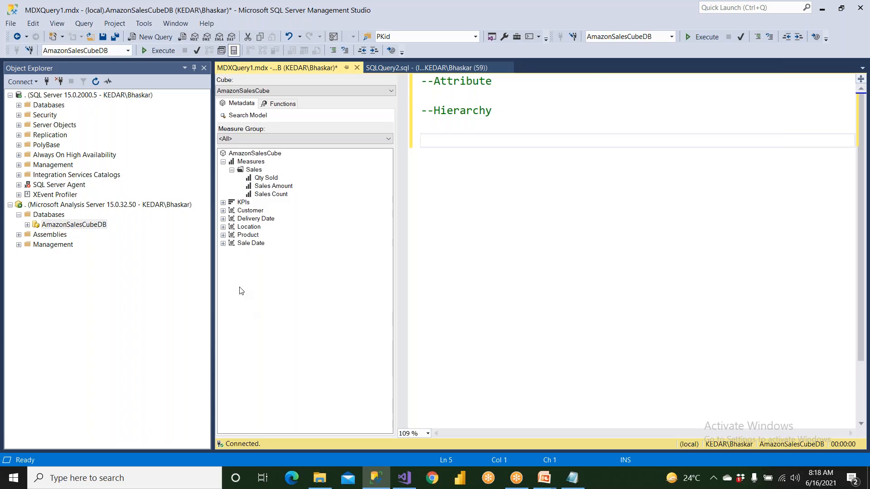
# - Look through the Qty Sold, Sales Amount and Sales Count measures in the Sales measure group
pyautogui.click(271, 180)
pyautogui.click(272, 187)
pyautogui.click(272, 195)
pyautogui.click(271, 187)
pyautogui.click(269, 179)
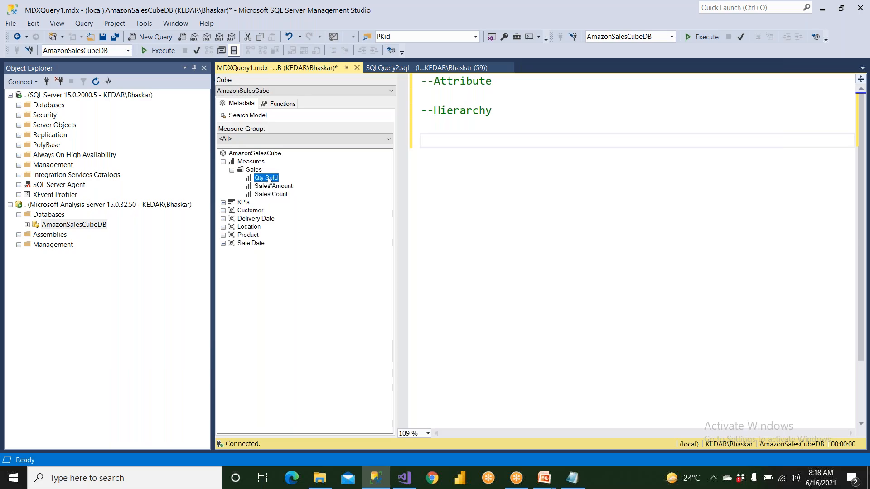
# - Expand the Customer dimension in the cube metadata and examine its Customer Key and Customer Name attributes
pyautogui.click(250, 211)
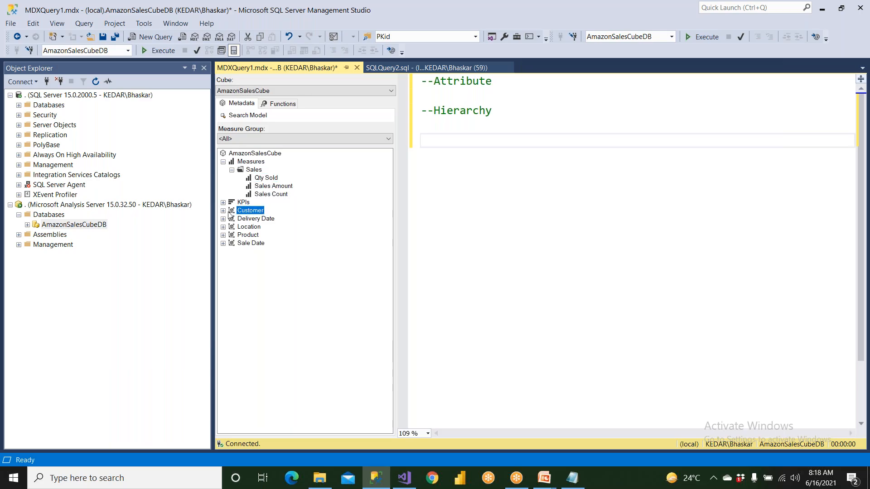
pyautogui.click(223, 211)
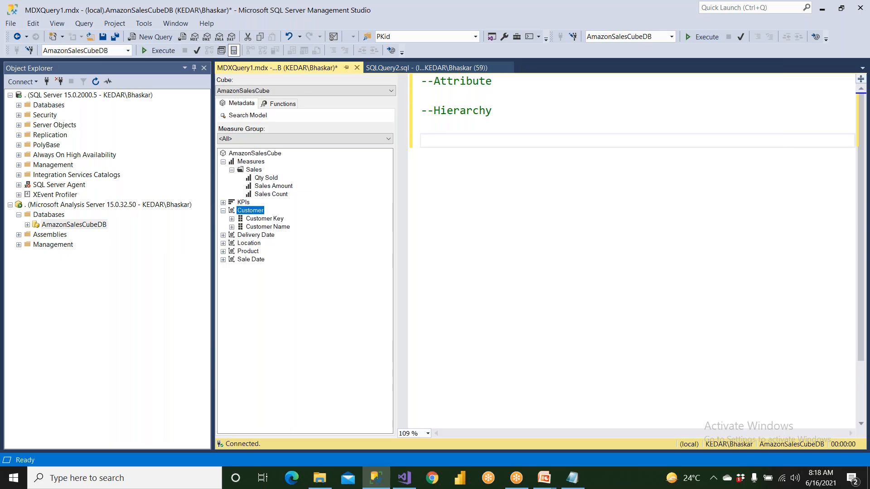
pyautogui.click(265, 227)
pyautogui.click(266, 221)
pyautogui.click(267, 228)
pyautogui.click(268, 220)
pyautogui.click(270, 228)
pyautogui.click(271, 220)
# - Change the first comment in the MDX query to "--Attributes/Cols"
pyautogui.click(505, 83)
pyautogui.write('/Cols')
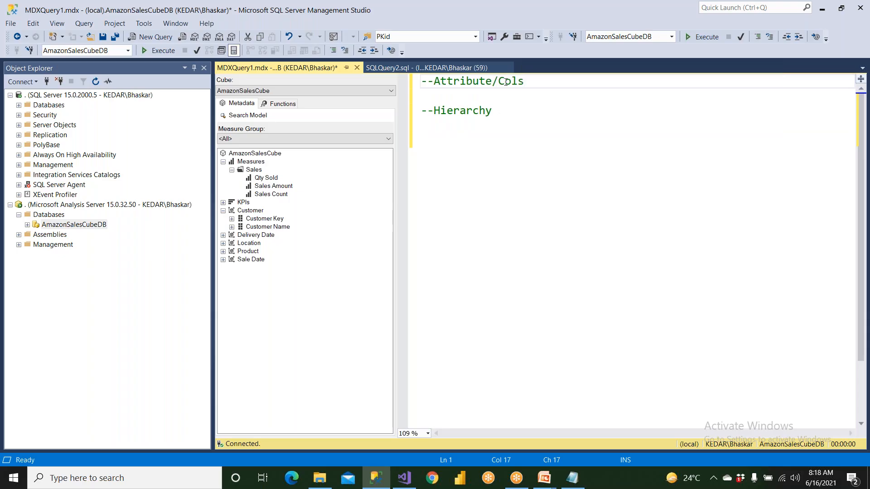
pyautogui.press('Left')
pyautogui.press('Left')
pyautogui.press('Left')
pyautogui.press('Left')
pyautogui.write('s')
# - Collapse Customer, expand the Location dimension and its LocHierarchy, and examine the attributes and hierarchy levels
pyautogui.click(224, 210)
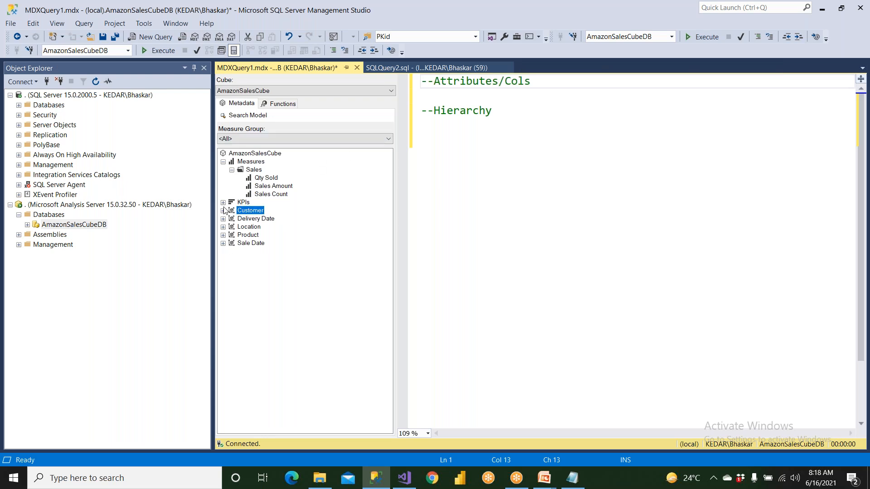
pyautogui.click(255, 227)
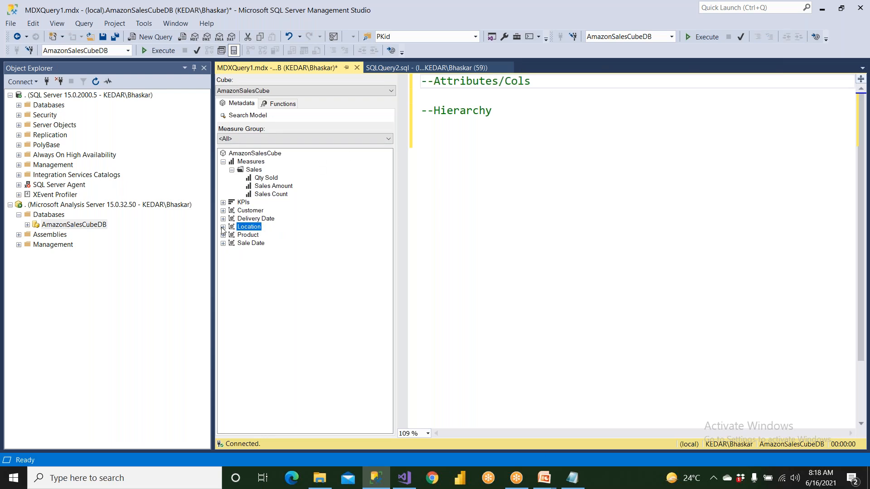
pyautogui.click(223, 227)
pyautogui.click(250, 235)
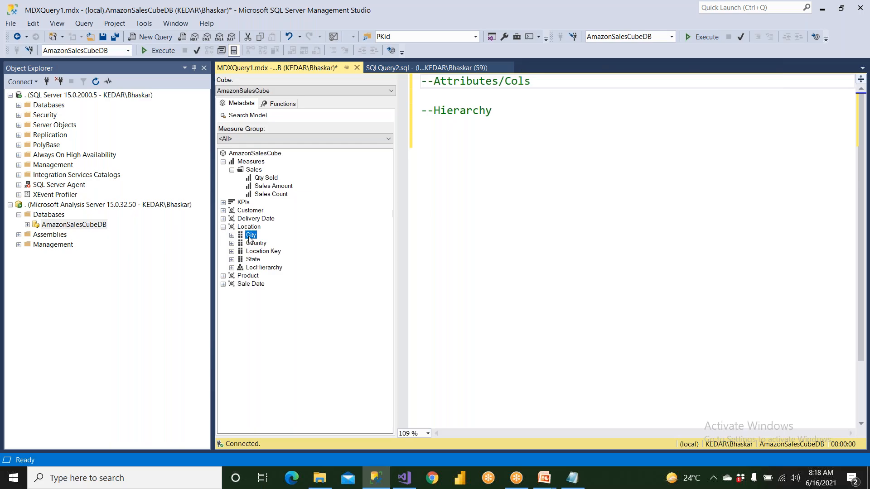
pyautogui.click(256, 244)
pyautogui.click(267, 255)
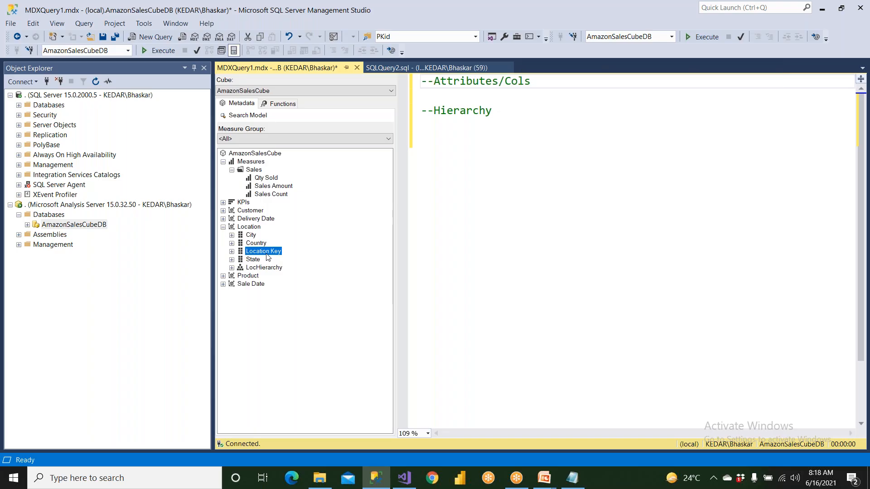
pyautogui.click(257, 261)
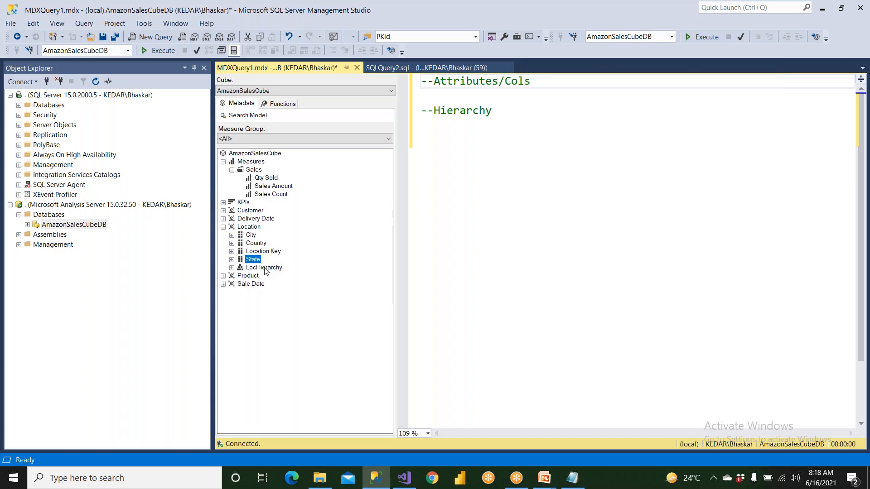
pyautogui.click(264, 268)
pyautogui.click(253, 236)
pyautogui.click(232, 268)
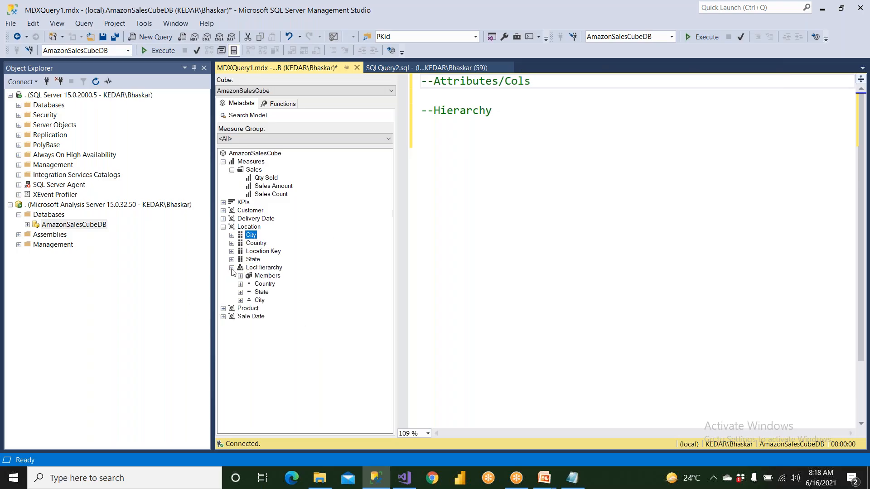
pyautogui.click(272, 292)
# - Insert the Location dimension's City attribute level, [Location].[City].[City], under the Attributes/Cols comment and add blank lines after it
pyautogui.click(250, 237)
pyautogui.click(231, 235)
pyautogui.click(260, 251)
pyautogui.moveTo(260, 252); pyautogui.dragTo(543, 103)
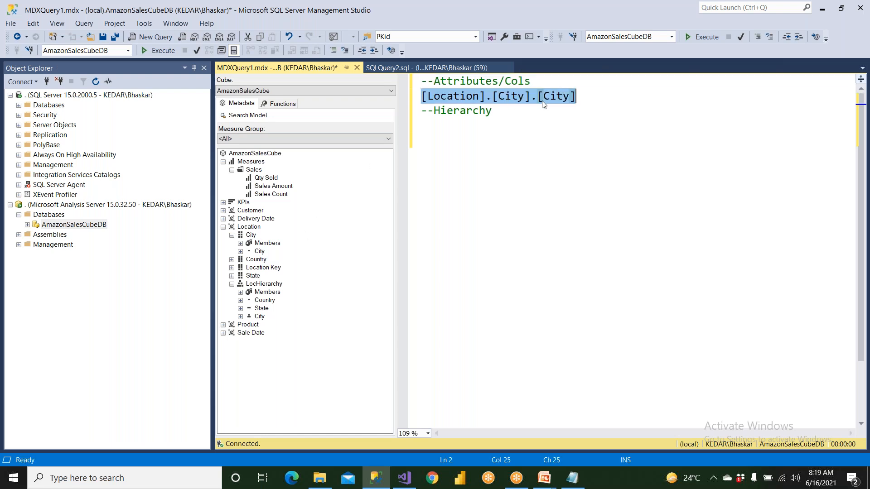
pyautogui.click(579, 97)
pyautogui.press('Return')
pyautogui.press('Return')
pyautogui.press('Return')
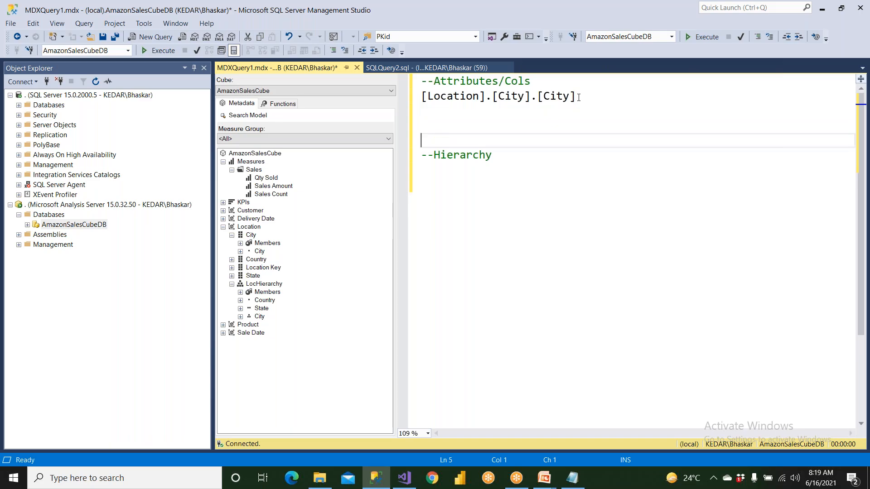
# - Go through the Location attributes and insert the LocHierarchy City level, [Location].[LocHierarchy].[City], under the Hierarchy comment
pyautogui.click(250, 235)
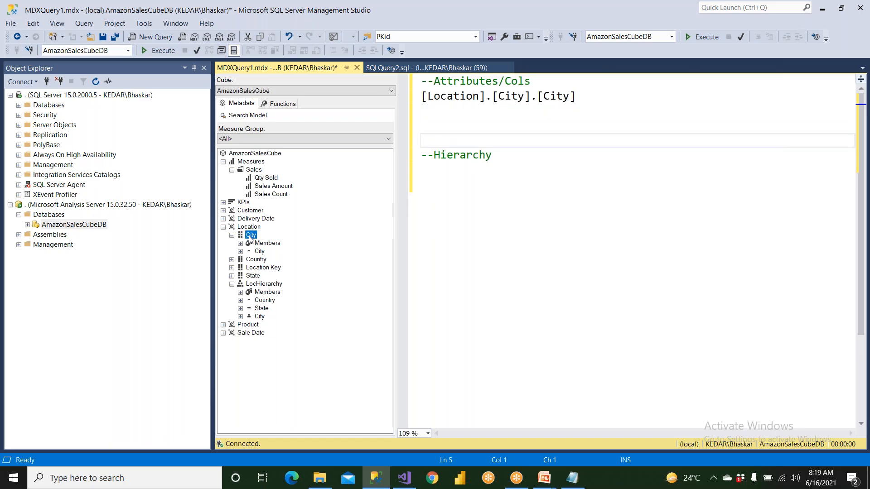
pyautogui.click(257, 260)
pyautogui.click(261, 268)
pyautogui.click(258, 276)
pyautogui.click(267, 309)
pyautogui.click(262, 317)
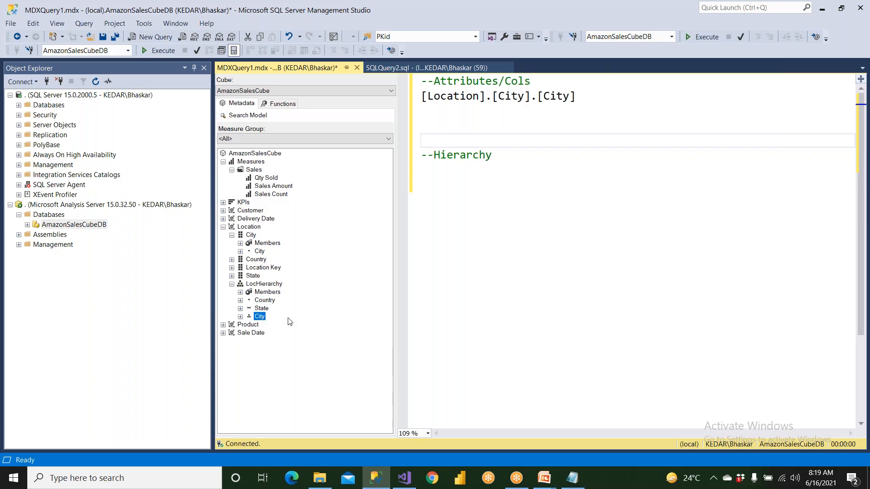
pyautogui.moveTo(261, 319); pyautogui.dragTo(440, 175)
pyautogui.click(435, 214)
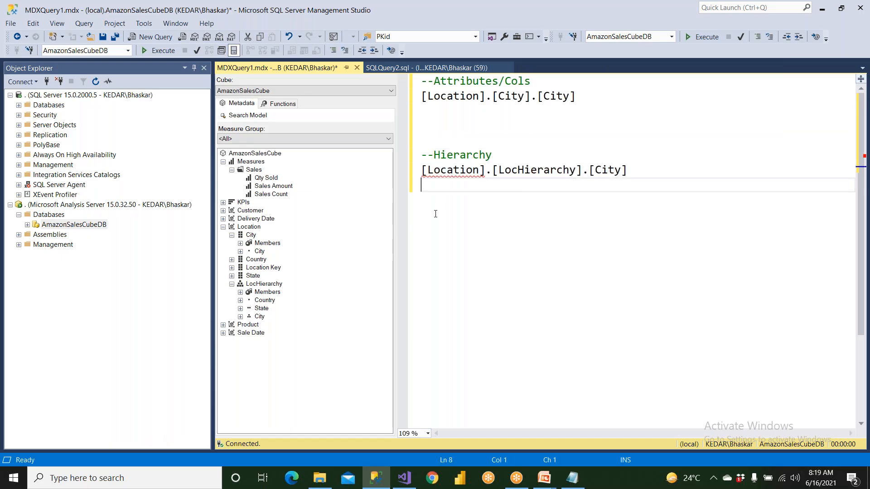
# - Compare the attribute and hierarchy expressions, examining the [City], [LocHierarchy] and [Location] parts of the hierarchy expression
pyautogui.moveTo(422, 171); pyautogui.dragTo(630, 170)
pyautogui.click(592, 203)
pyautogui.moveTo(422, 95); pyautogui.dragTo(576, 96)
pyautogui.click(570, 185)
pyautogui.moveTo(585, 171); pyautogui.dragTo(631, 171)
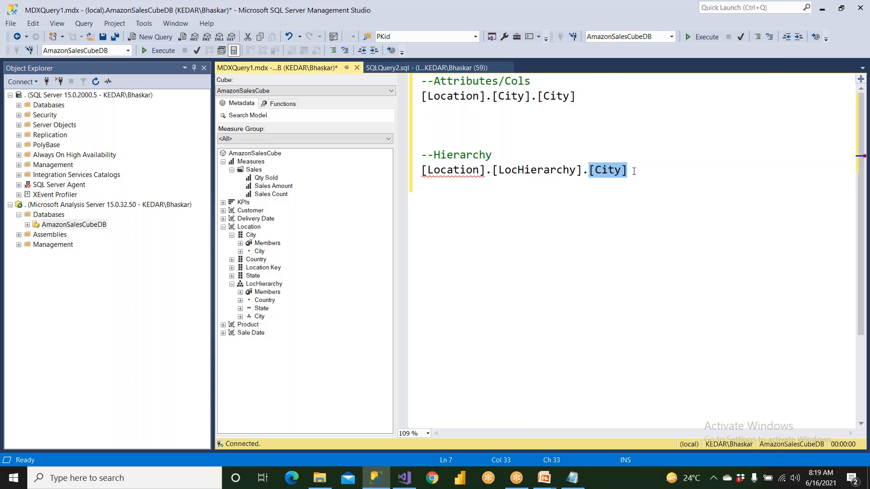
pyautogui.click(634, 172)
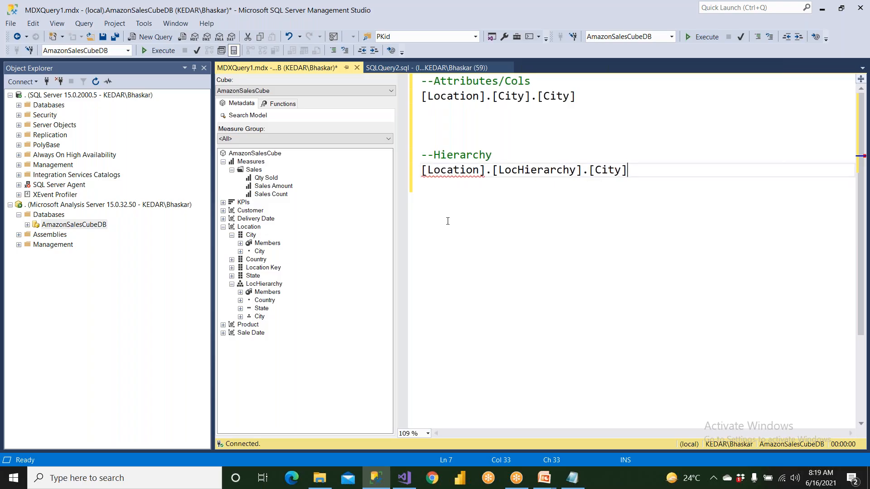
pyautogui.click(501, 172)
pyautogui.moveTo(500, 171); pyautogui.dragTo(584, 172)
pyautogui.click(516, 192)
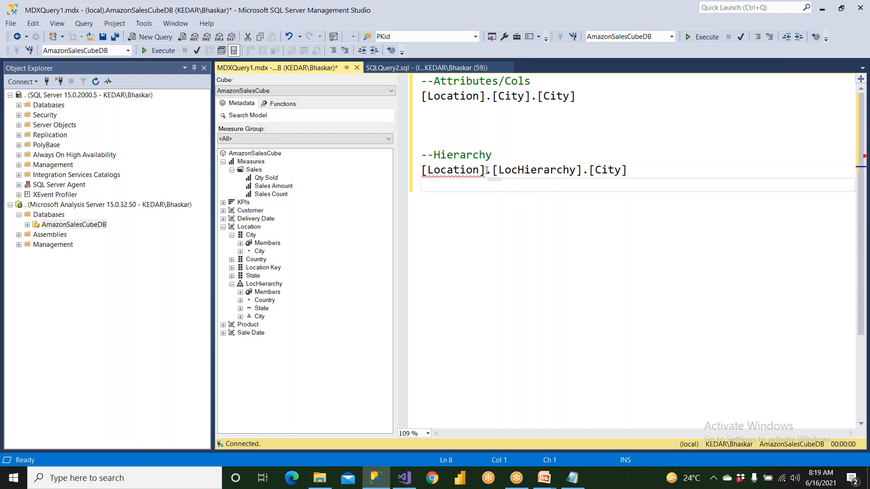
pyautogui.moveTo(486, 171); pyautogui.dragTo(417, 169)
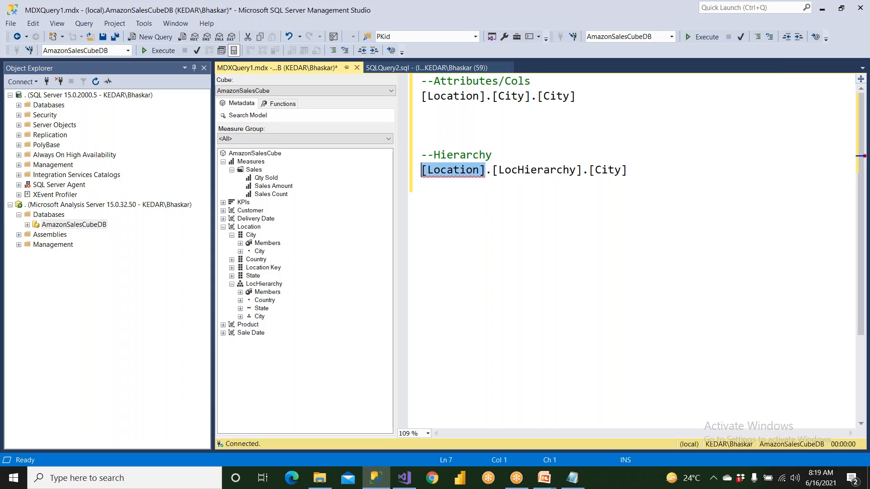
# - Switch to Visual Studio, open dsvAmazonSales.dsv, and check the Location table's FriendlyName and Name properties before closing them
pyautogui.click(410, 477)
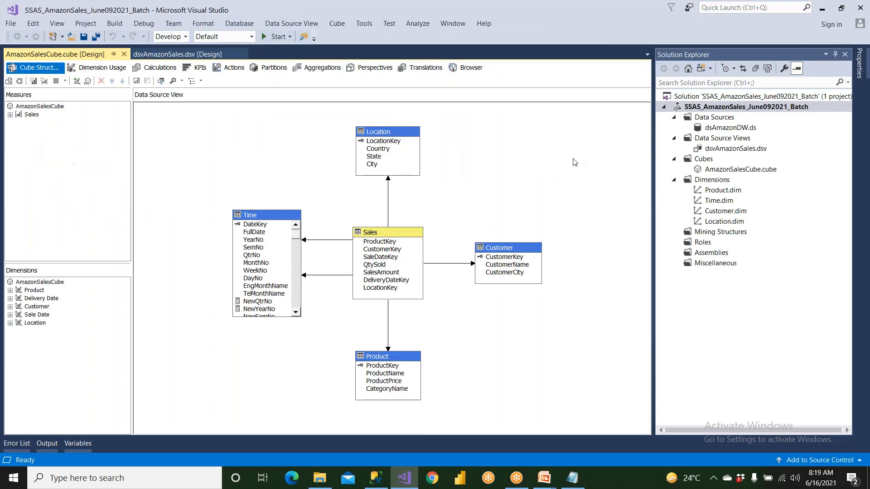
pyautogui.doubleClick(720, 150)
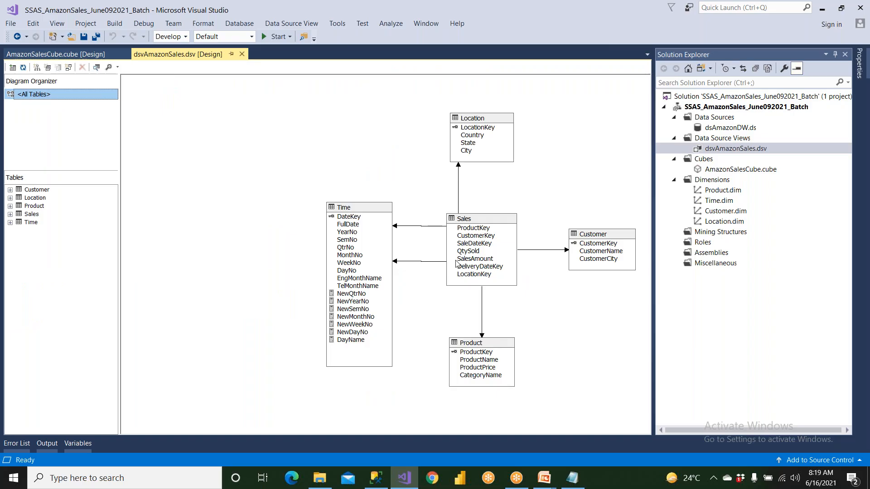
pyautogui.click(471, 122)
pyautogui.rightClick(472, 122)
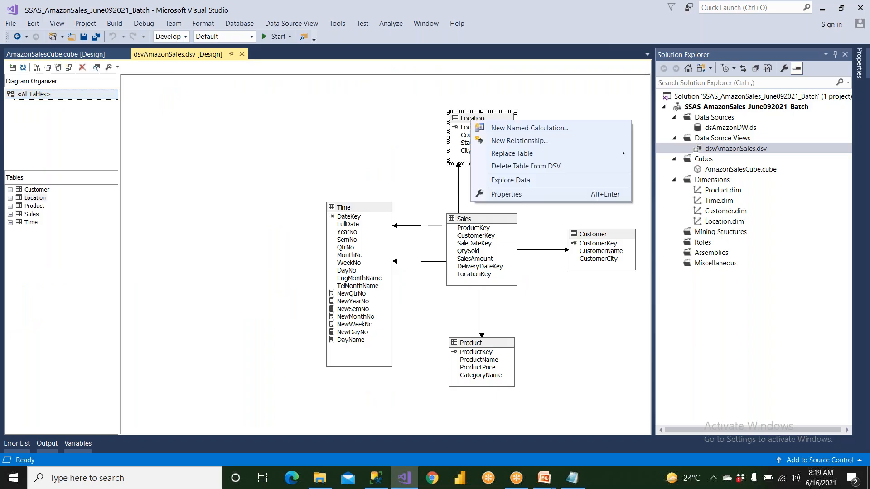
pyautogui.click(508, 193)
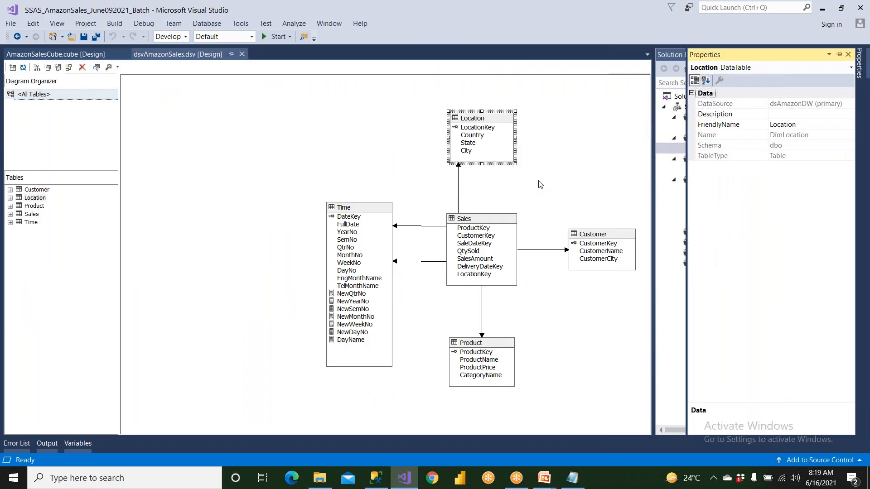
pyautogui.click(718, 125)
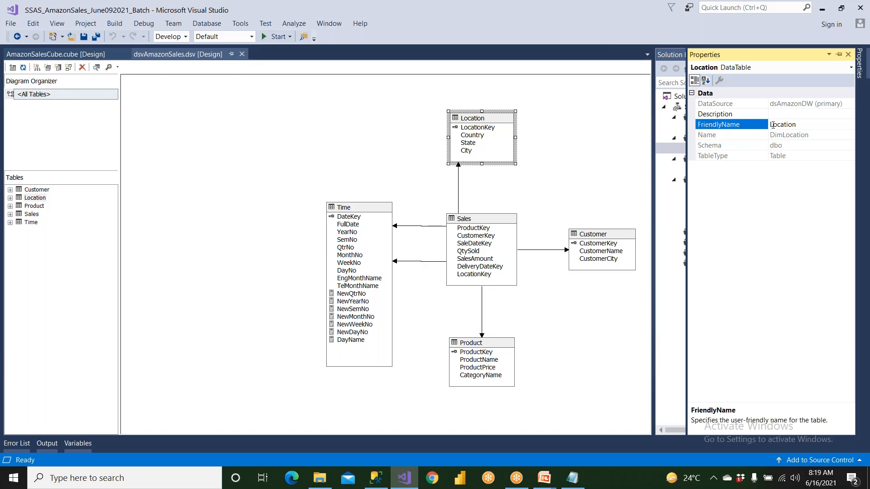
pyautogui.click(812, 135)
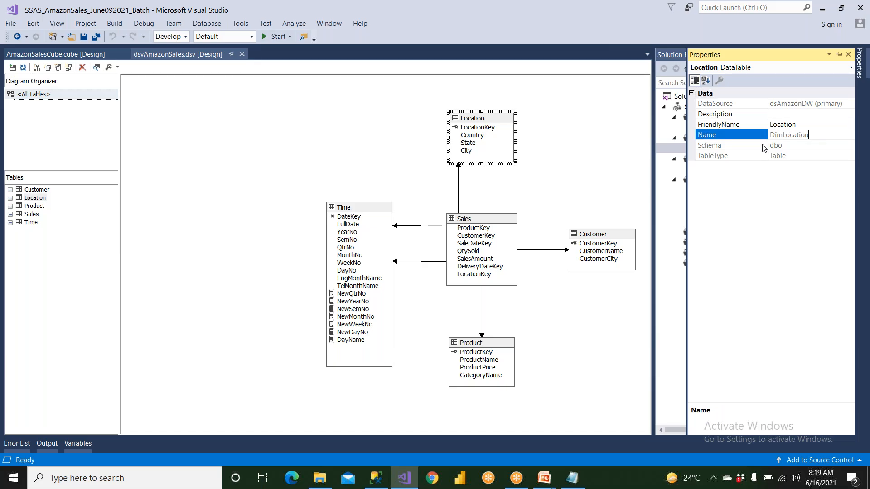
pyautogui.doubleClick(776, 129)
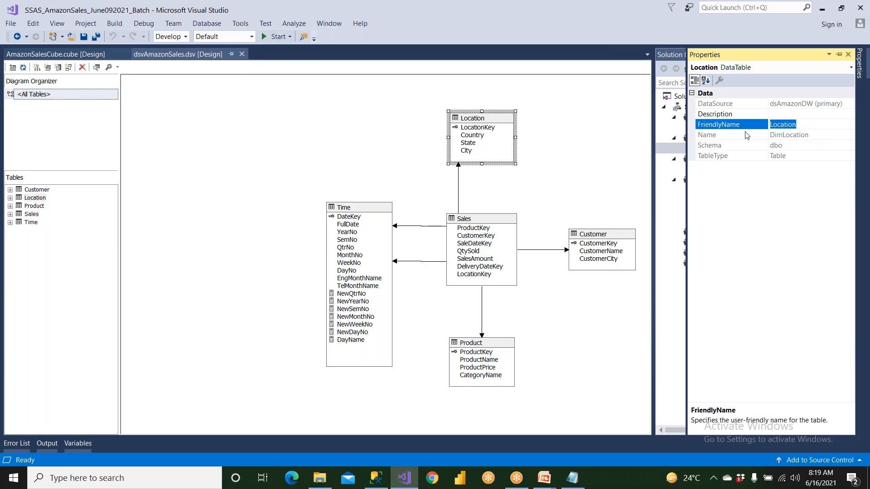
pyautogui.click(848, 54)
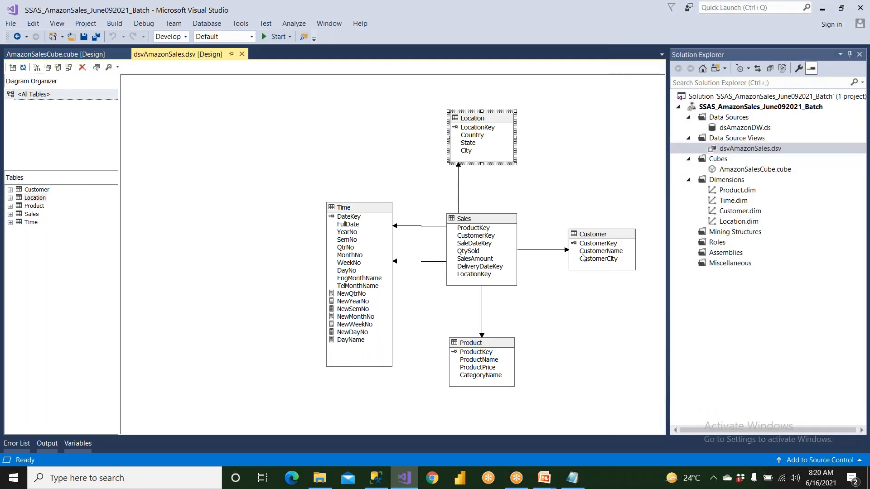
# - Back in the Management Studio MDX query, annotate [Location] with "--> Dimension" and move [LocHierarchy].[City] to its own line without the leading dot
pyautogui.click(572, 478)
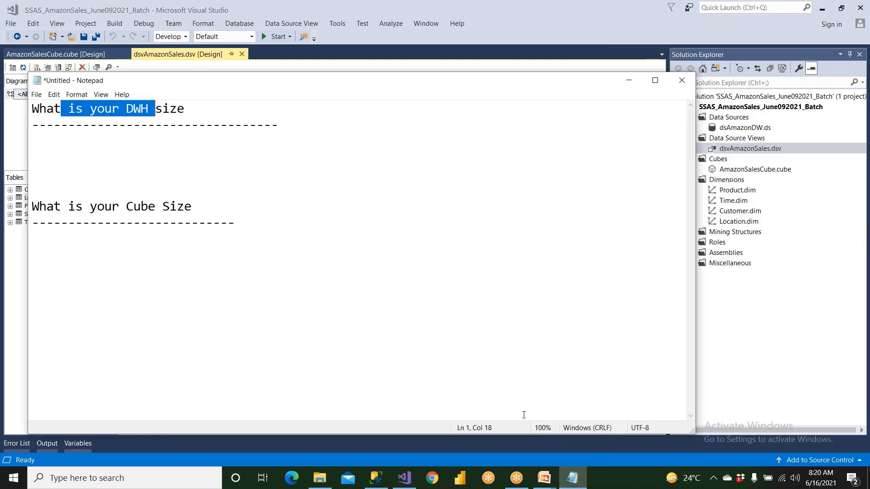
pyautogui.click(376, 478)
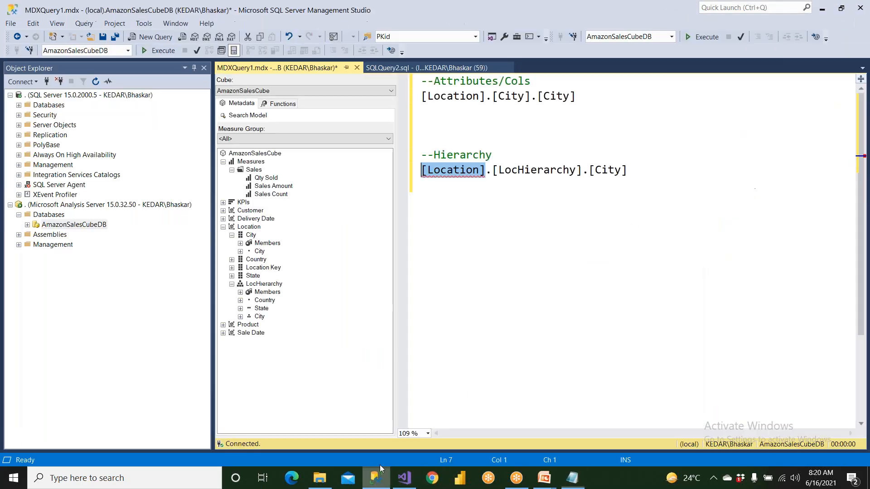
pyautogui.press('Right')
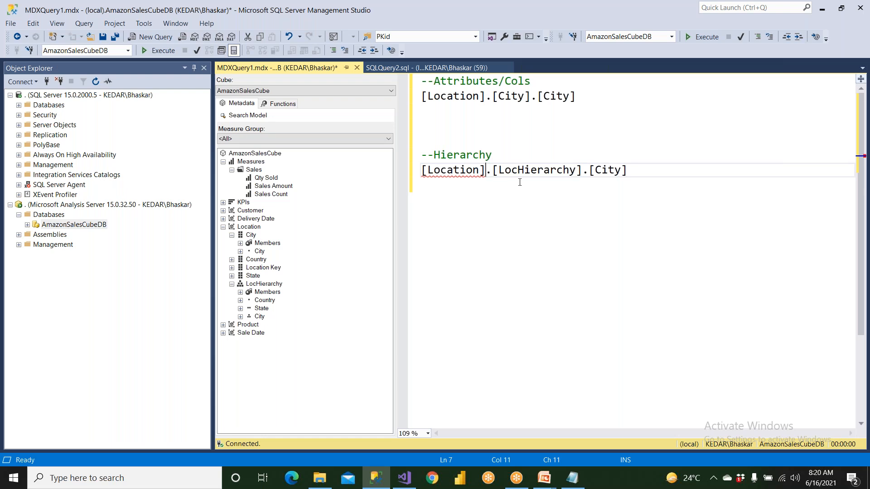
pyautogui.write('--')
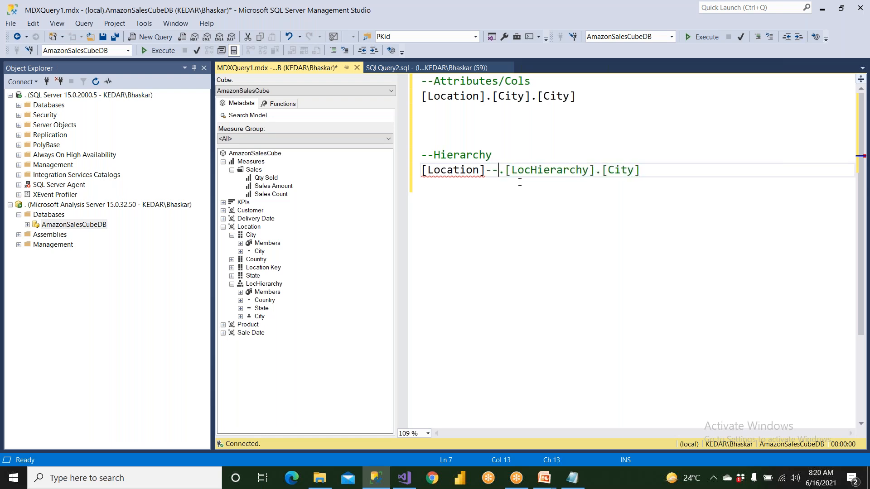
pyautogui.write('> Dim')
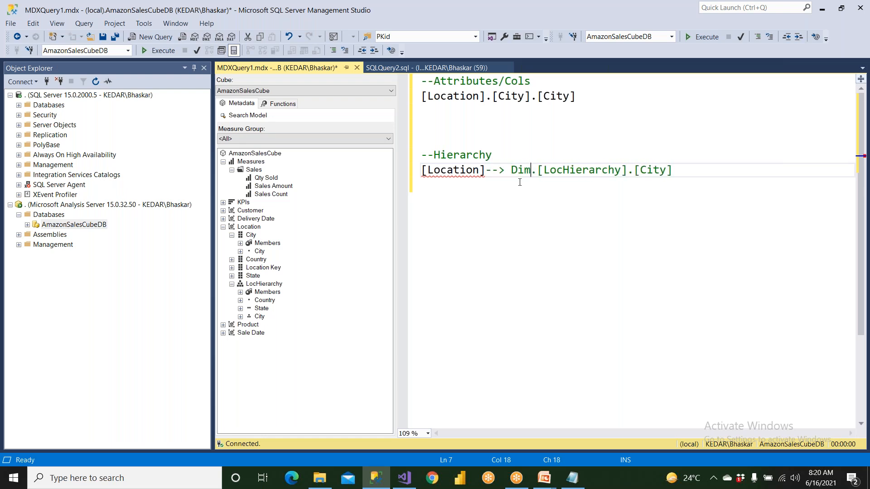
pyautogui.write('n')
pyautogui.press('BackSpace')
pyautogui.write('ens')
pyautogui.write('ion')
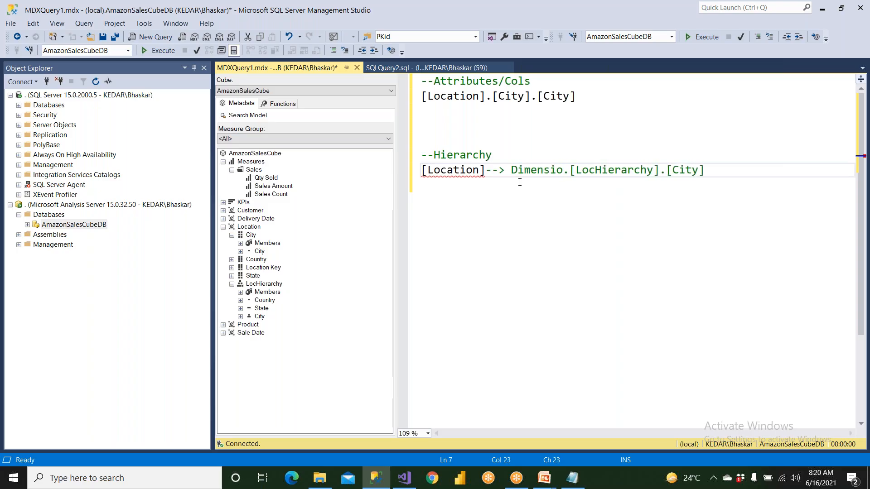
pyautogui.press('Return')
pyautogui.press('Delete')
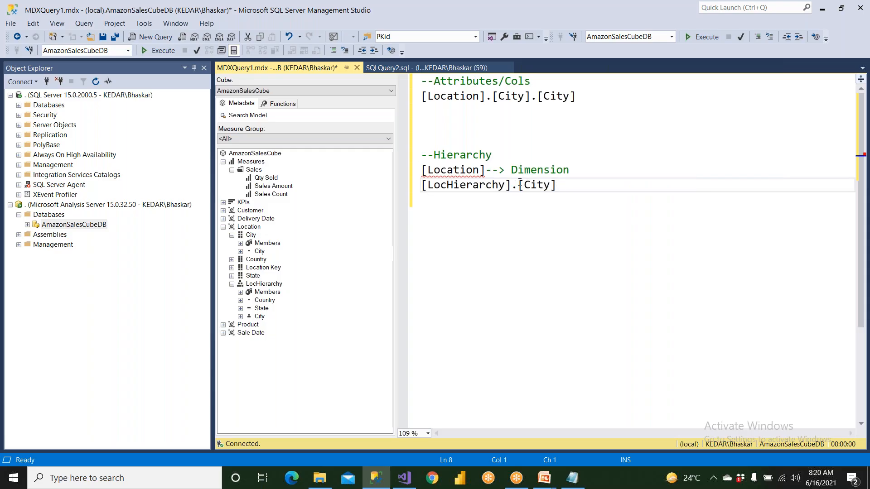
# - Switch to Visual Studio, open Location.dim, and examine the LocHierarchy hierarchy and its Country, State and City levels
pyautogui.keyDown('shift'); pyautogui.click(510, 188); pyautogui.keyUp('shift')
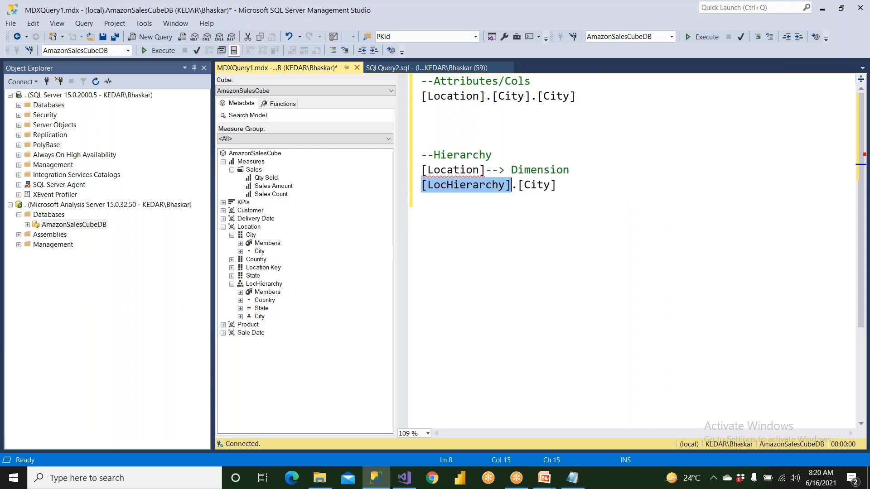
pyautogui.click(408, 482)
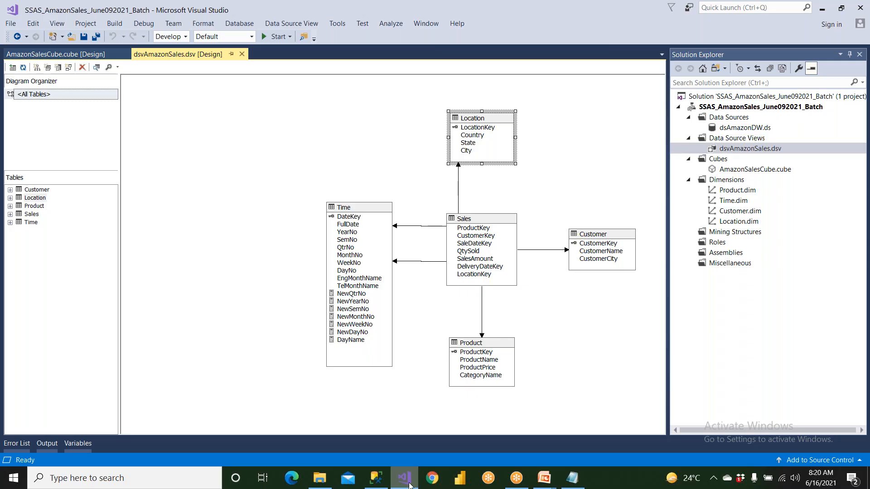
pyautogui.click(738, 221)
pyautogui.doubleClick(725, 223)
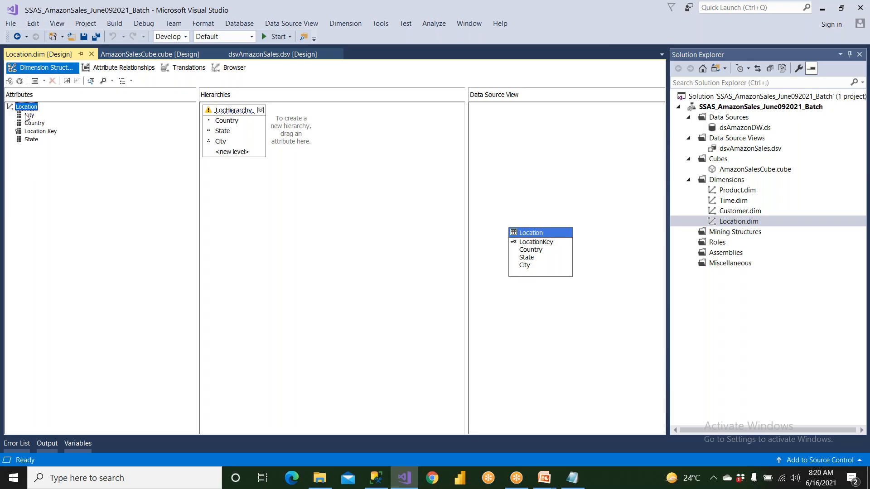
pyautogui.click(225, 112)
pyautogui.click(227, 121)
pyautogui.click(227, 131)
pyautogui.click(223, 143)
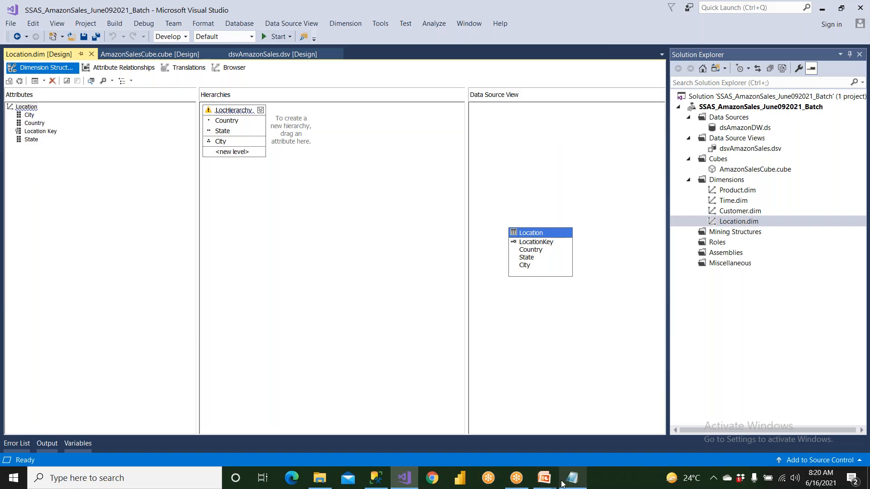
# - Back in the Management Studio MDX query, annotate [LocHierarchy] with "--> Hierarchy" and move [City] to its own line without the dot
pyautogui.click(378, 472)
pyautogui.click(483, 196)
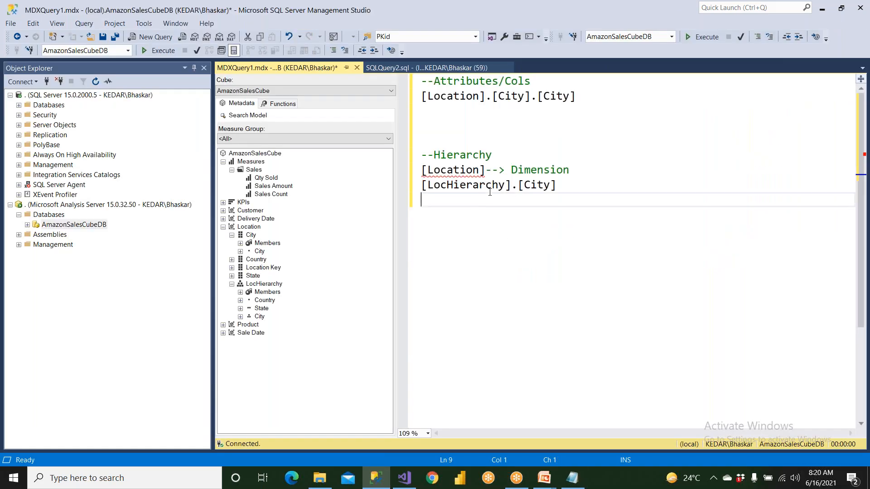
pyautogui.moveTo(513, 189); pyautogui.dragTo(517, 189)
pyautogui.write('--> Hierarc')
pyautogui.press('BackSpace')
pyautogui.write('chy')
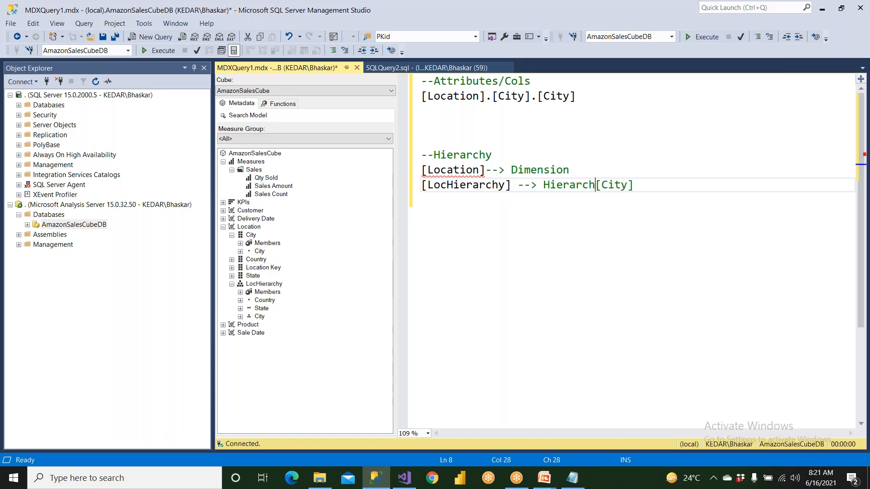
pyautogui.press('Return')
# - Annotate the [City] line under the Hierarchy comment with "--- Member/Value" and add blank lines below it
pyautogui.press('Right')
pyautogui.press('Right')
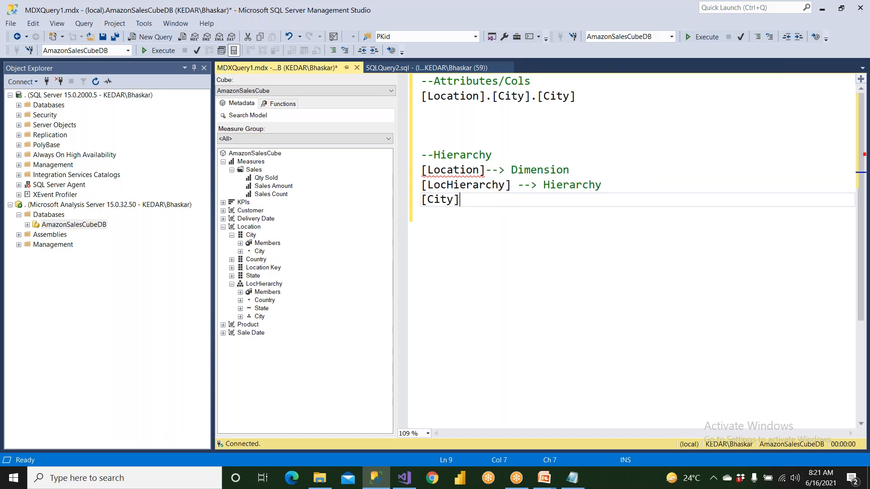
pyautogui.write('--- Member/Value')
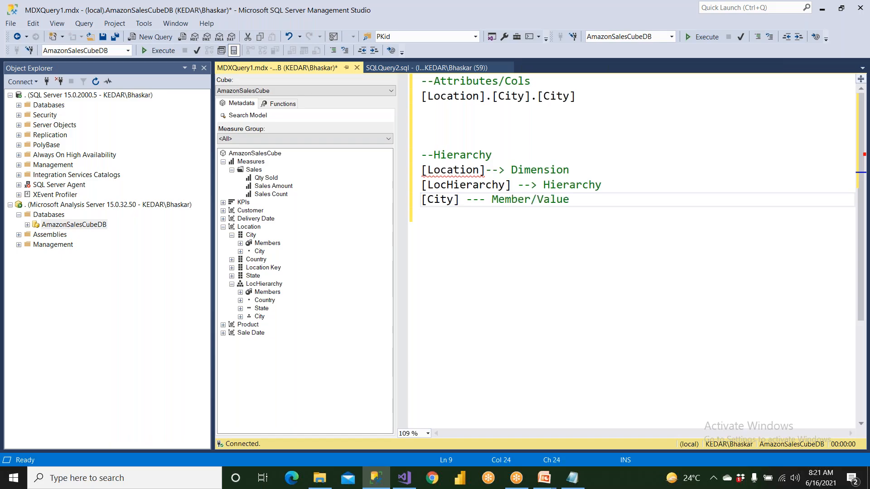
pyautogui.moveTo(459, 199); pyautogui.dragTo(389, 200)
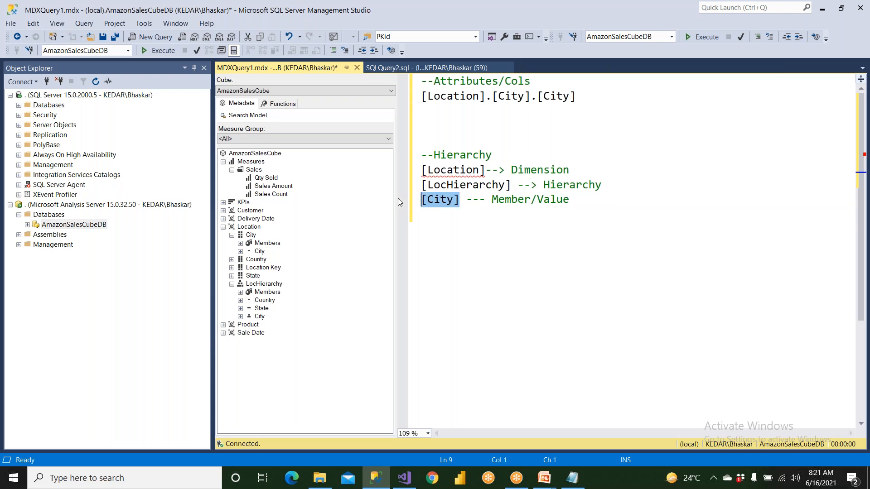
pyautogui.click(540, 201)
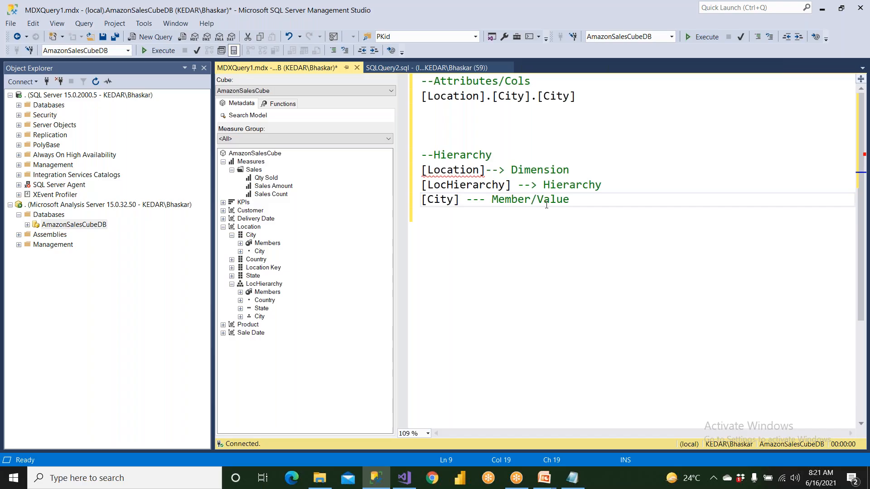
pyautogui.click(572, 200)
pyautogui.press('Return')
pyautogui.press('Return')
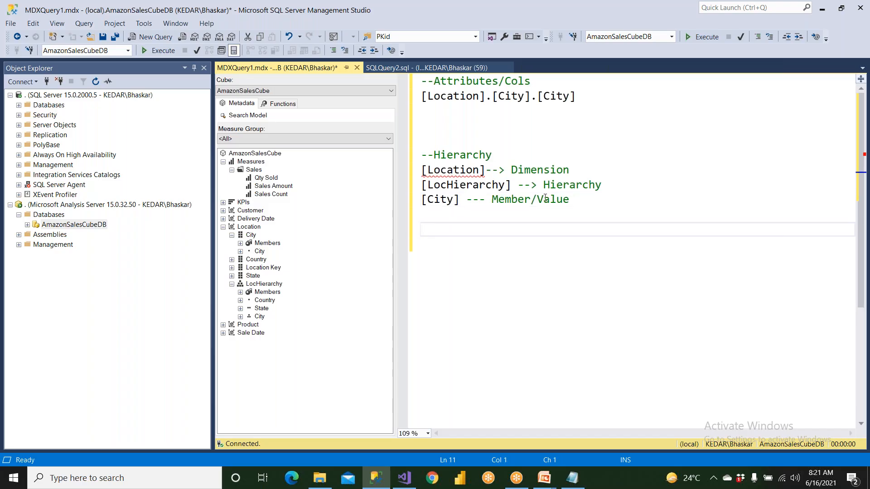
# - Collapse the Location dimension, expand Product, and go through its Product Key, Product Name and Product Price attributes
pyautogui.click(253, 285)
pyautogui.click(231, 284)
pyautogui.click(223, 227)
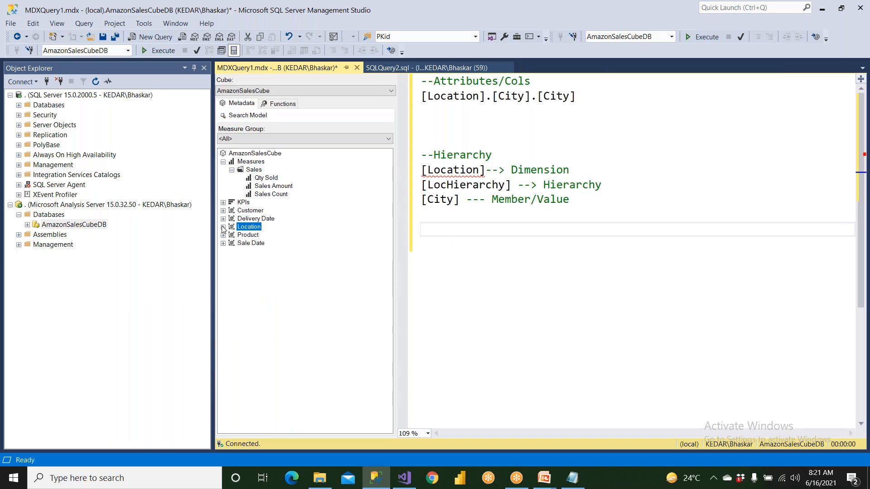
pyautogui.click(240, 235)
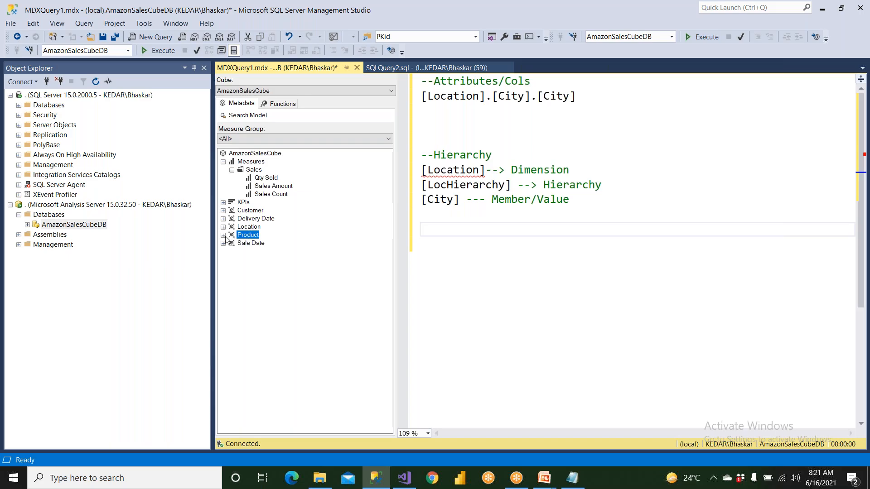
pyautogui.click(223, 236)
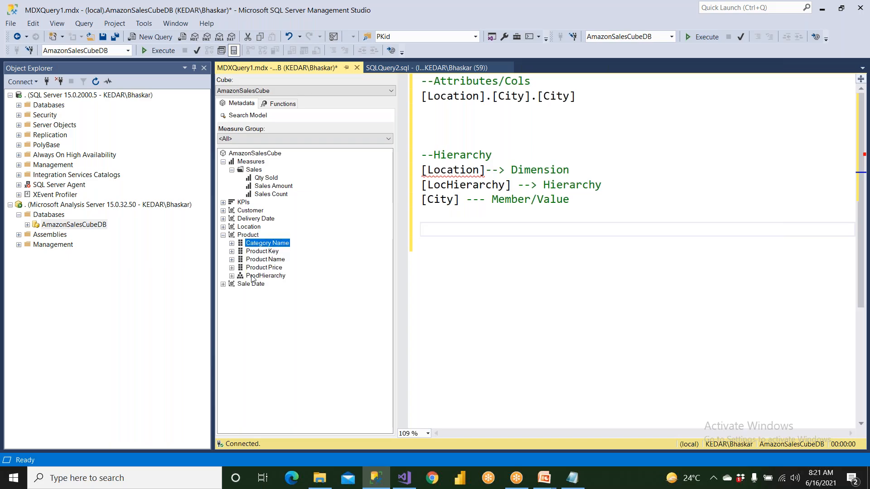
pyautogui.click(266, 252)
pyautogui.click(266, 260)
pyautogui.click(267, 268)
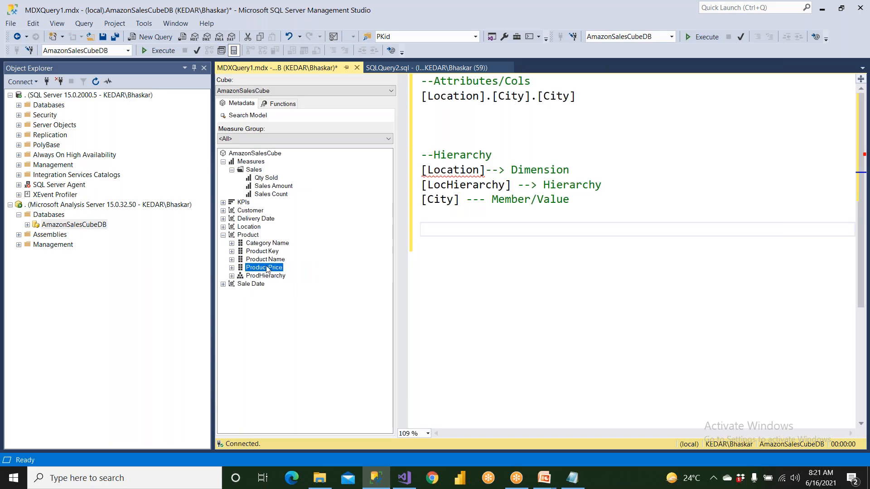
# - Insert the Category Name attribute level, [Product].[Category Name].[Category Name], directly below the Location attribute expression, with blank lines after it
pyautogui.click(250, 244)
pyautogui.click(231, 243)
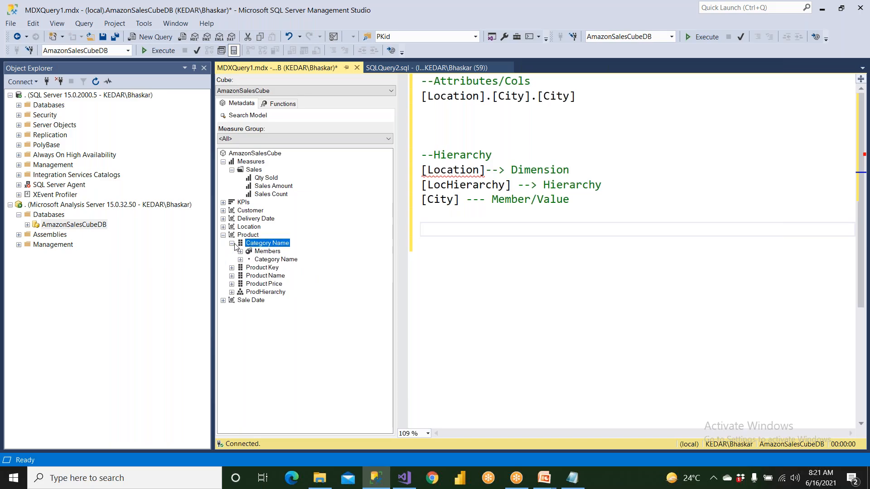
pyautogui.click(266, 260)
pyautogui.moveTo(276, 261); pyautogui.dragTo(435, 127)
pyautogui.click(441, 110)
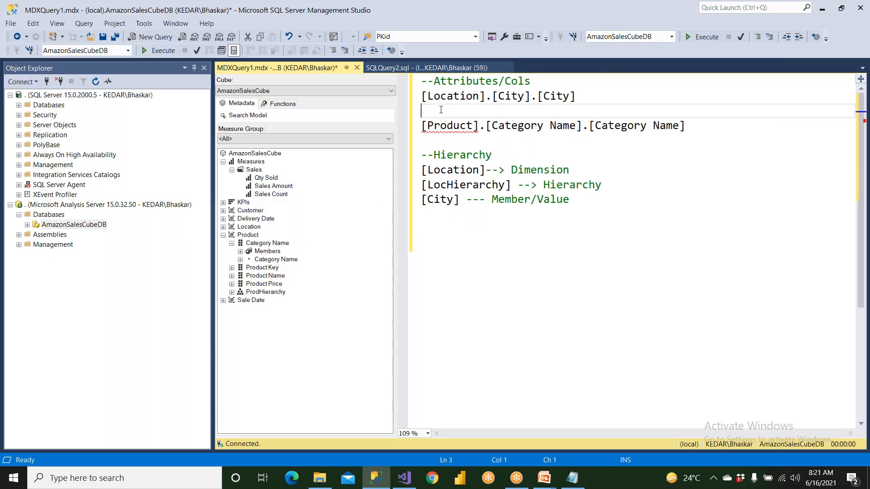
pyautogui.press('Delete')
pyautogui.click(518, 127)
pyautogui.press('Return')
pyautogui.press('Return')
# - Expand ProdHierarchy and insert its Category Name level, [Product].[ProdHierarchy].[Category Name], below the annotated Location hierarchy lines
pyautogui.click(574, 220)
pyautogui.press('Return')
pyautogui.press('Return')
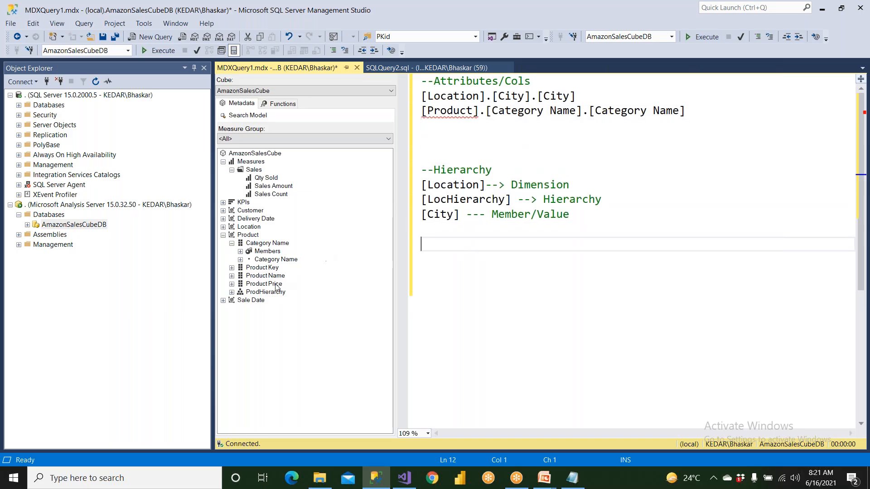
pyautogui.click(248, 235)
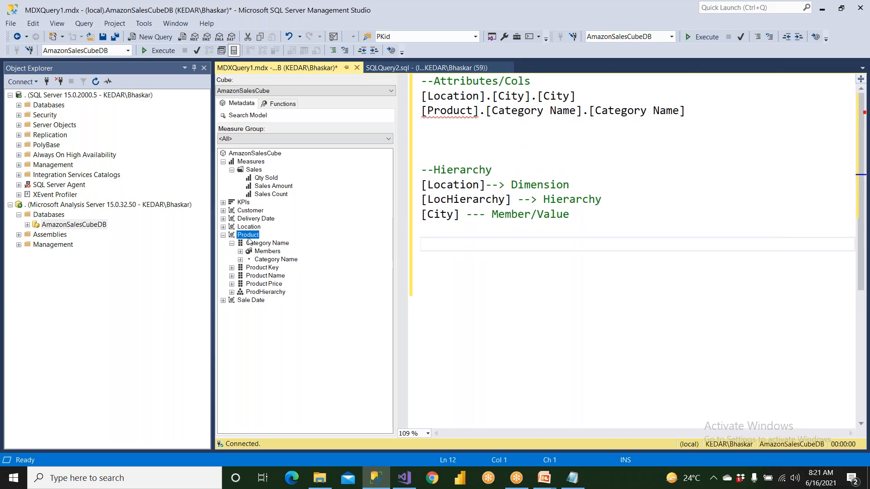
pyautogui.click(273, 293)
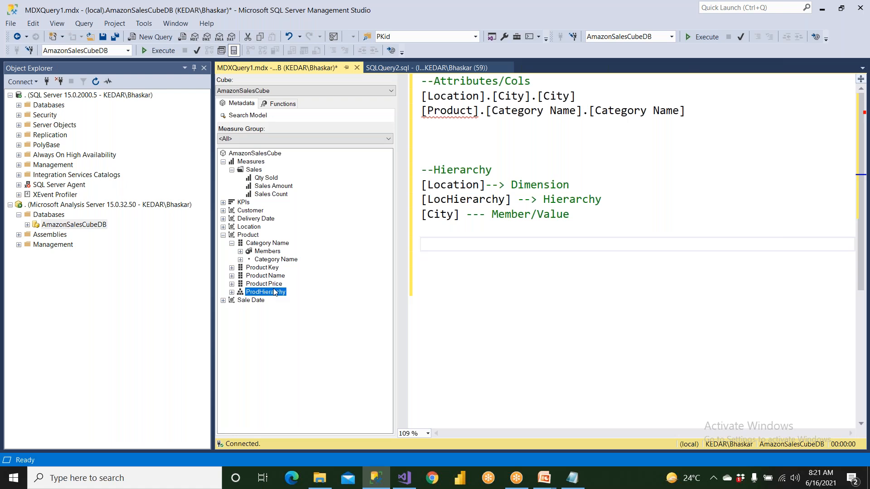
pyautogui.click(232, 292)
pyautogui.click(277, 309)
pyautogui.click(281, 317)
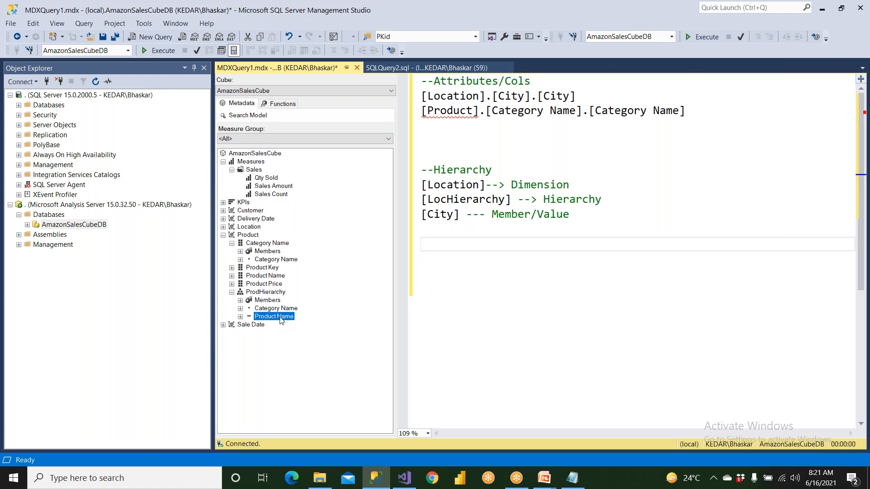
pyautogui.click(283, 310)
pyautogui.moveTo(276, 308); pyautogui.dragTo(477, 247)
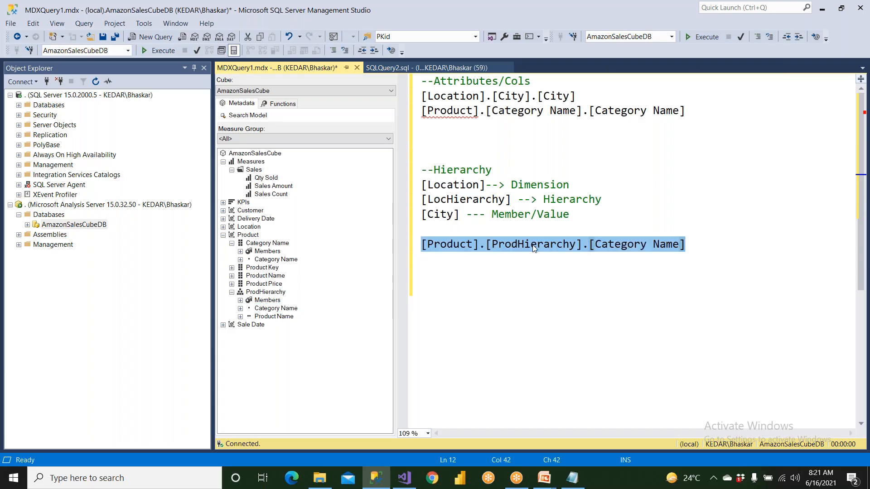
# - Annotate [Product] in the ProdHierarchy expression with "--> Dimension" and move [ProdHierarchy].[Category Name] to its own line without the leading dot
pyautogui.click(481, 245)
pyautogui.press('Delete')
pyautogui.write('--> Dim')
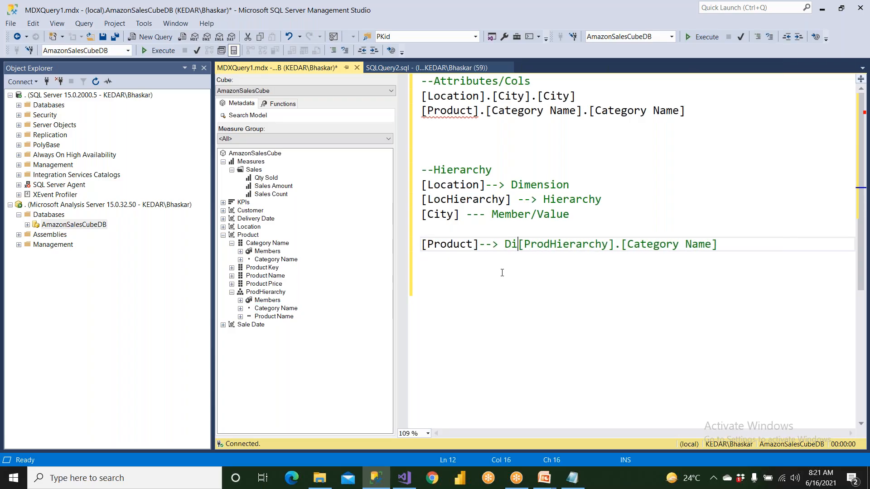
pyautogui.write('ension')
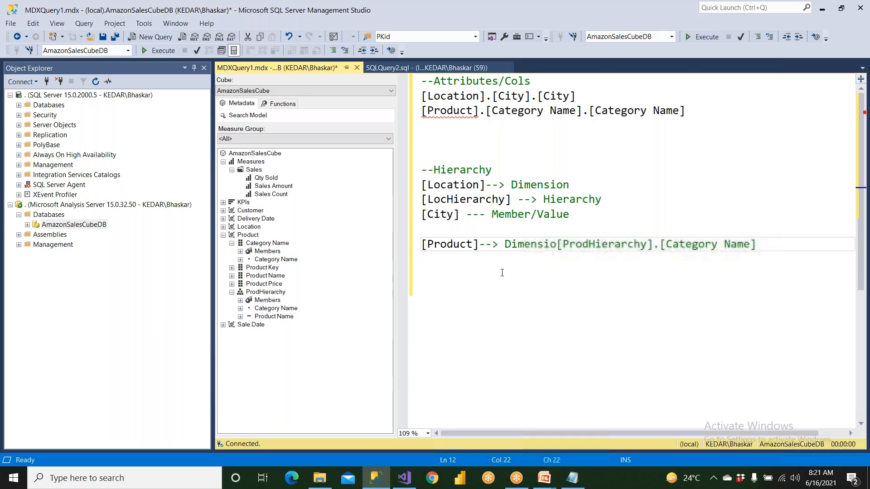
pyautogui.press('Return')
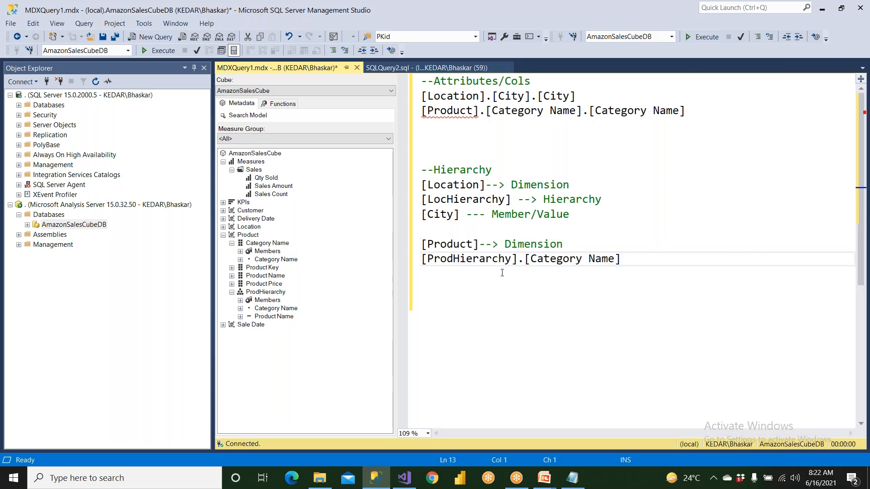
# - Copy the "--> Hierarchy" annotation from [LocHierarchy] to [ProdHierarchy] and move [Category Name] to its own line without the dot
pyautogui.moveTo(518, 204); pyautogui.dragTo(618, 204)
pyautogui.hotkey('ctrl', 'c')
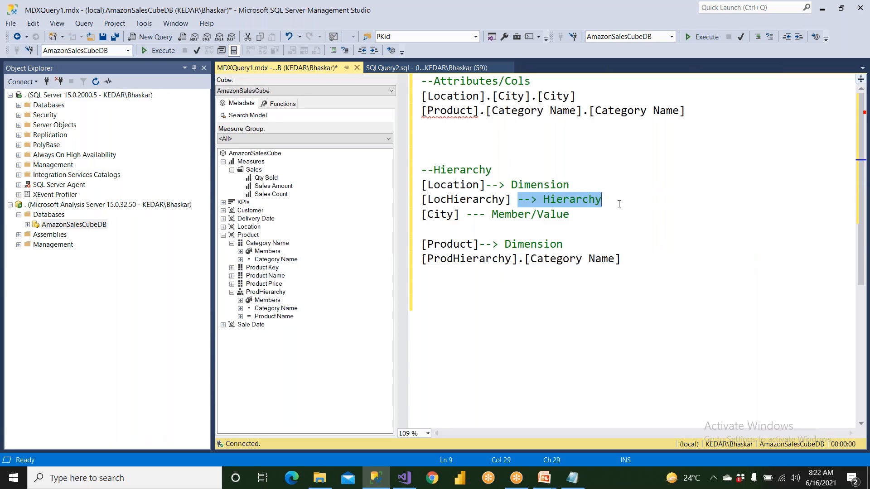
pyautogui.click(525, 261)
pyautogui.press('BackSpace')
pyautogui.hotkey('ctrl', 'v')
pyautogui.press('Return')
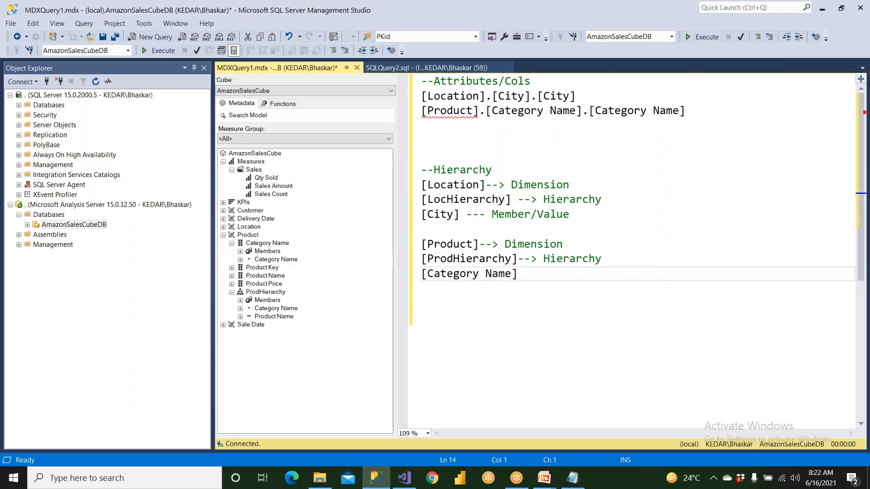
# - Annotate [Category Name] with "-- Level" and replace the Member/Value text in the [City] annotation with "Level"
pyautogui.click(526, 272)
pyautogui.write('-- Level/m')
pyautogui.press('BackSpace')
pyautogui.press('BackSpace')
pyautogui.moveTo(493, 214); pyautogui.dragTo(575, 217)
pyautogui.write('Level')
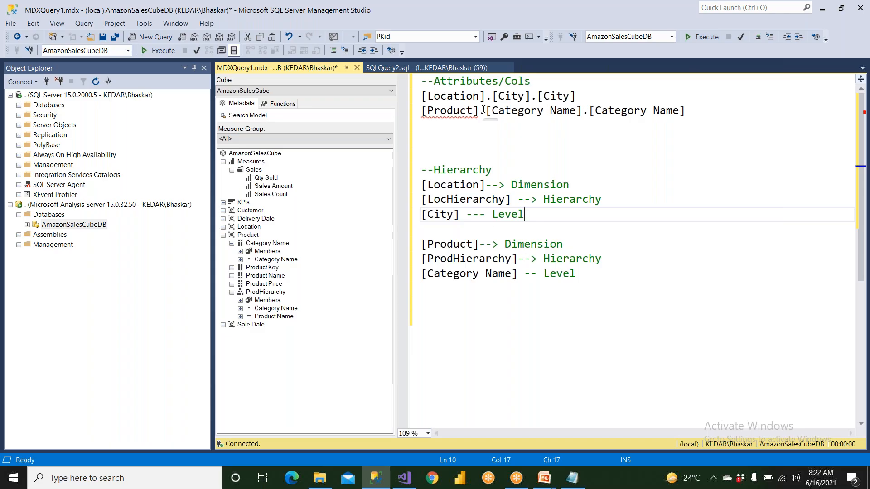
# - Annotate [Location] under the Attributes/Cols comment with a copied "--> Dimension" and move [City].[City] to its own line without the leading dot
pyautogui.click(580, 95)
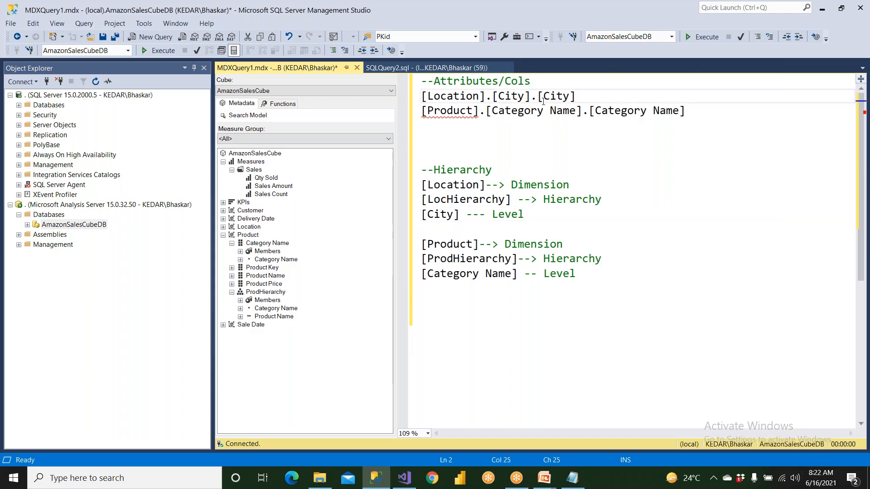
pyautogui.doubleClick(488, 96)
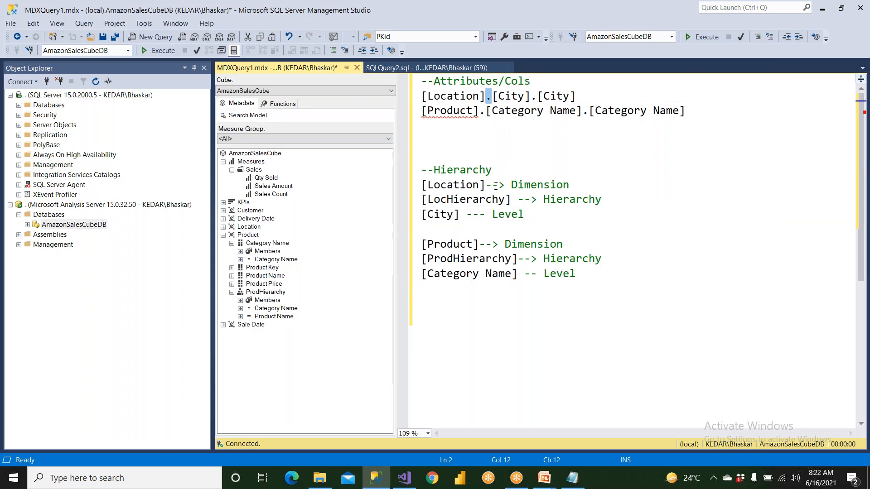
pyautogui.moveTo(486, 185); pyautogui.dragTo(572, 183)
pyautogui.hotkey('ctrl', 'c')
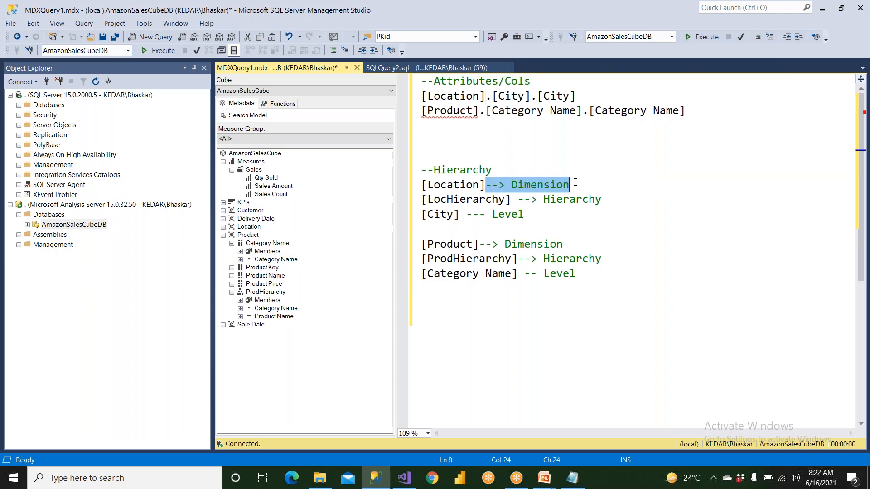
pyautogui.doubleClick(488, 96)
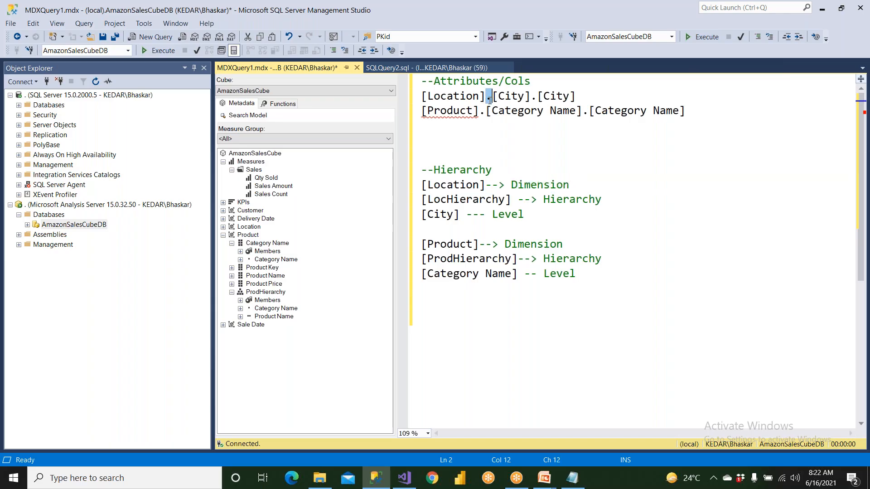
pyautogui.write('-->')
pyautogui.press('Return')
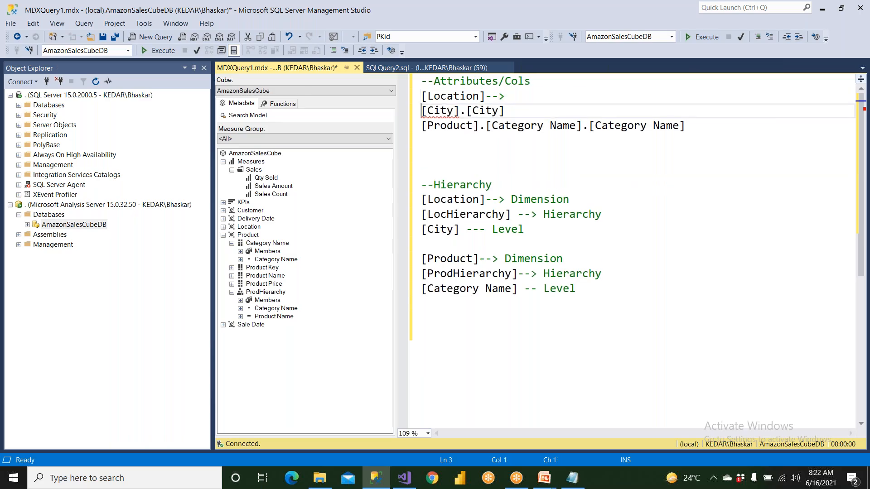
pyautogui.moveTo(486, 96); pyautogui.dragTo(518, 99)
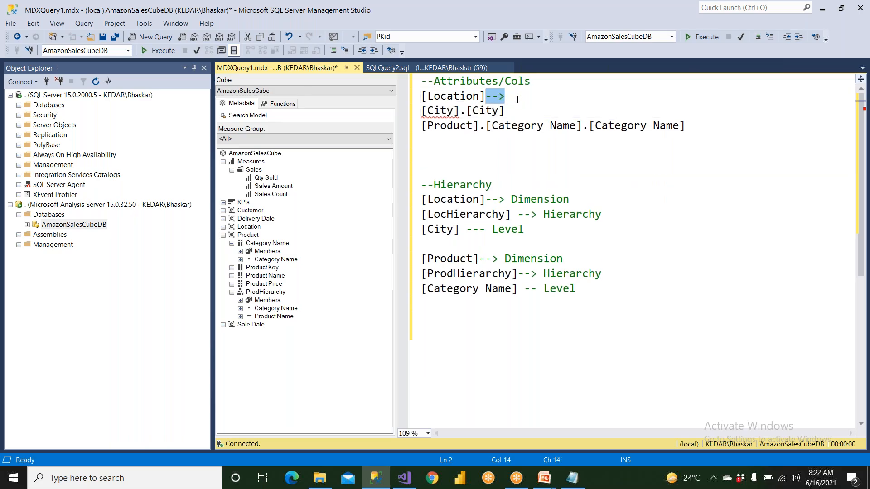
pyautogui.hotkey('ctrl', 'v')
# - Split [City].[City] onto separate lines and copy the "--> Hierarchy" annotation from [LocHierarchy] to the first [City]
pyautogui.click(463, 112)
pyautogui.press('Return')
pyautogui.press('Return')
pyautogui.click(459, 111)
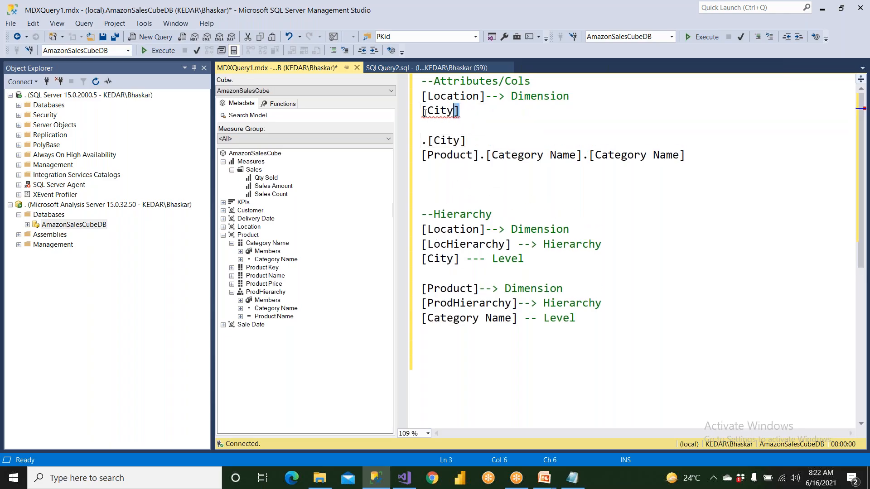
pyautogui.hotkey('shift', 'Home')
pyautogui.moveTo(518, 244); pyautogui.dragTo(601, 243)
pyautogui.hotkey('ctrl', 'c')
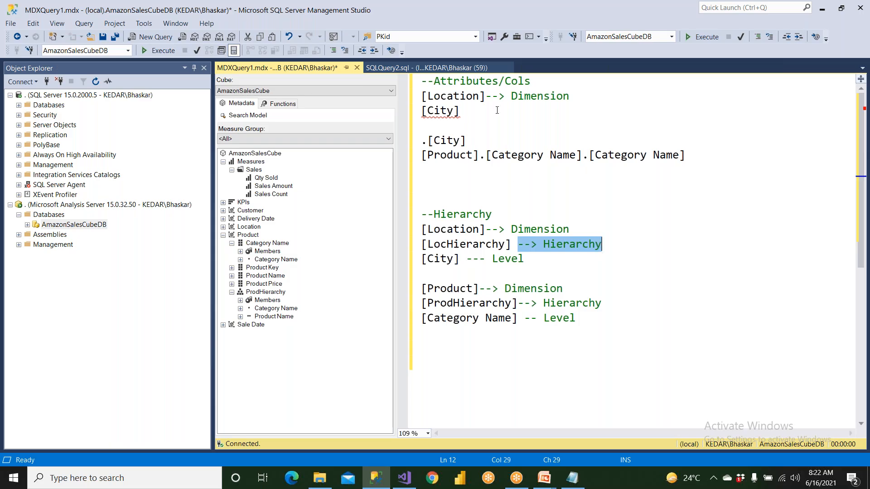
pyautogui.click(483, 113)
pyautogui.hotkey('ctrl', 'v')
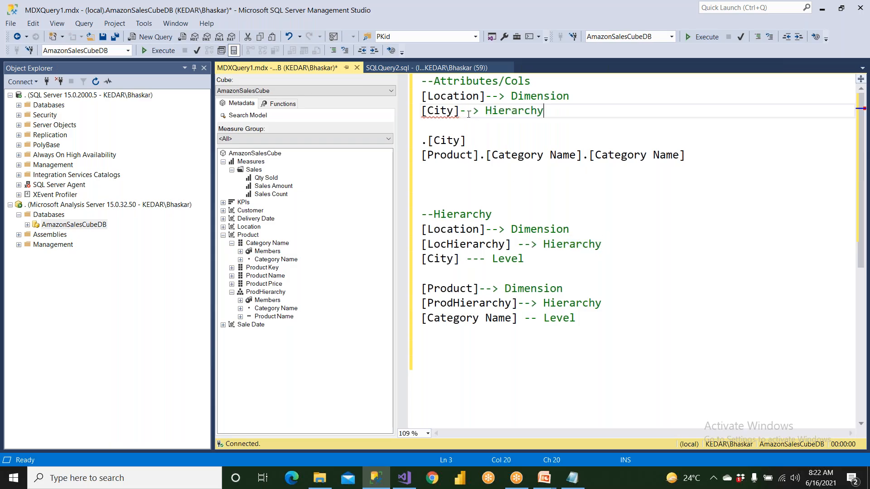
# - Remove the blank line and leading dot before the second [City], annotate it with a copied "--- Level", and add blank lines below
pyautogui.moveTo(468, 113); pyautogui.dragTo(422, 115)
pyautogui.click(455, 130)
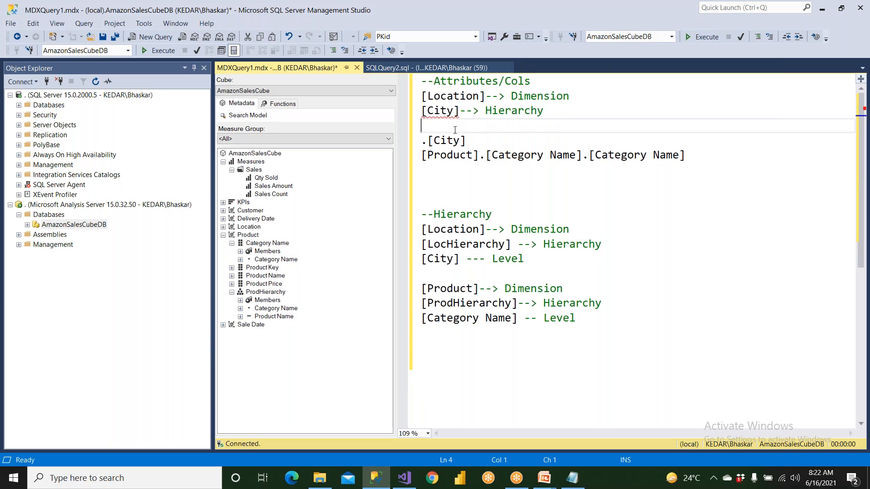
pyautogui.press('Delete')
pyautogui.press('Delete')
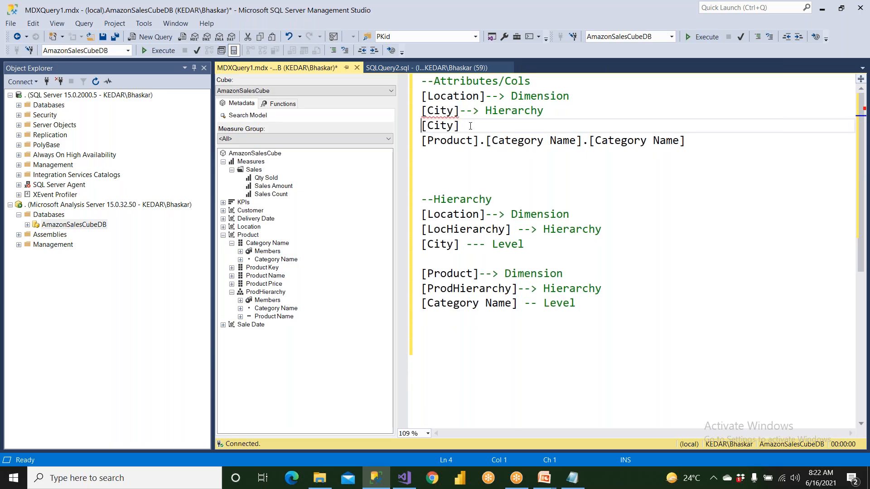
pyautogui.moveTo(469, 244); pyautogui.dragTo(535, 246)
pyautogui.hotkey('ctrl', 'c')
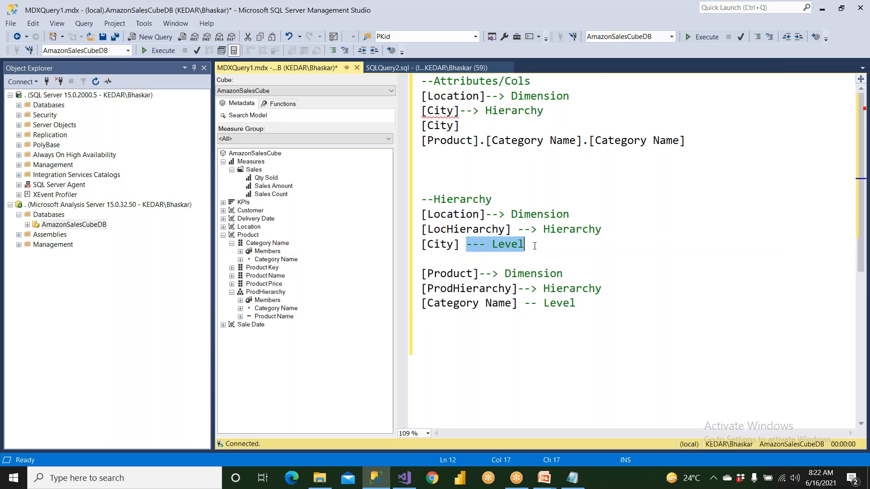
pyautogui.click(478, 128)
pyautogui.hotkey('ctrl', 'v')
pyautogui.press('Return')
pyautogui.press('Return')
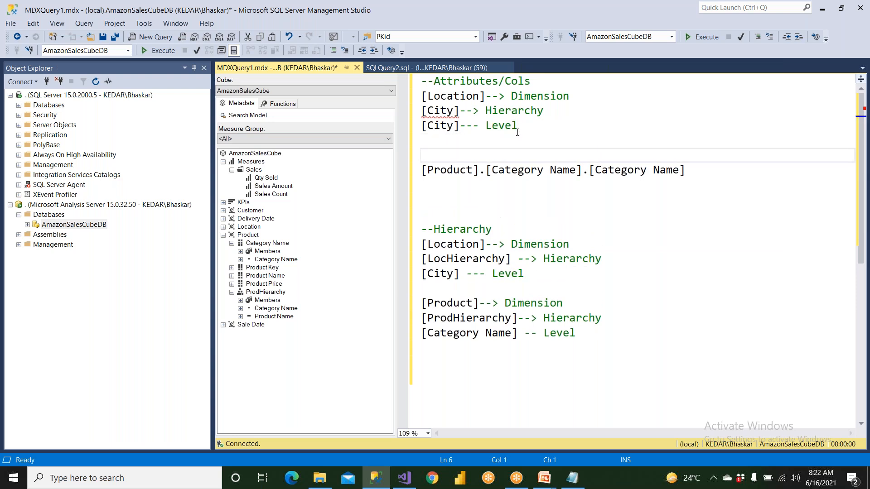
# - Review the Dimension, Hierarchy and Level annotations of the Location attribute expression, highlighting each part
pyautogui.moveTo(510, 96); pyautogui.dragTo(570, 96)
pyautogui.moveTo(460, 111); pyautogui.dragTo(402, 113)
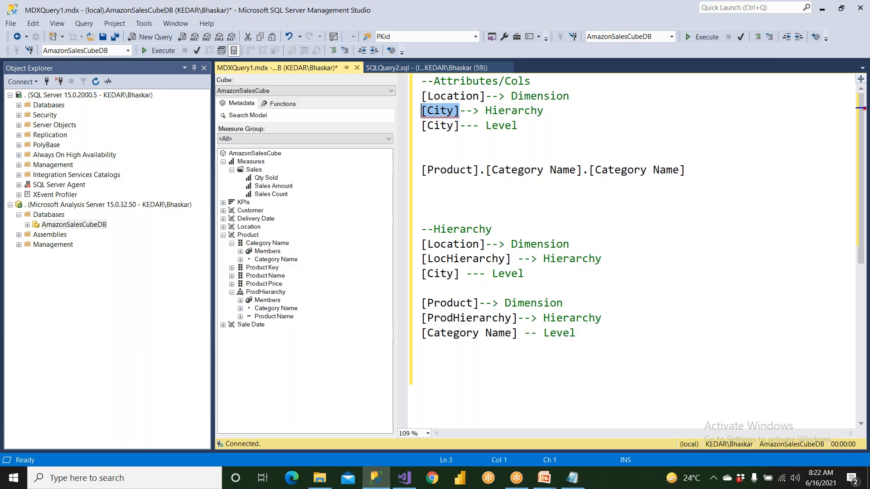
pyautogui.moveTo(485, 111); pyautogui.dragTo(544, 112)
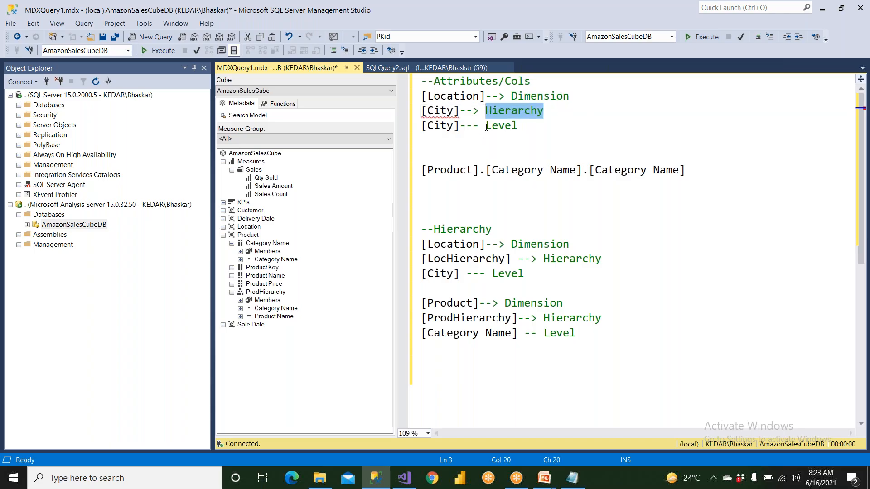
pyautogui.moveTo(486, 126); pyautogui.dragTo(511, 126)
# - Replace the [Product].[Category Name].[Category Name] line by inserting the Category Name level afresh from the Product dimension's metadata
pyautogui.tripleClick(422, 170)
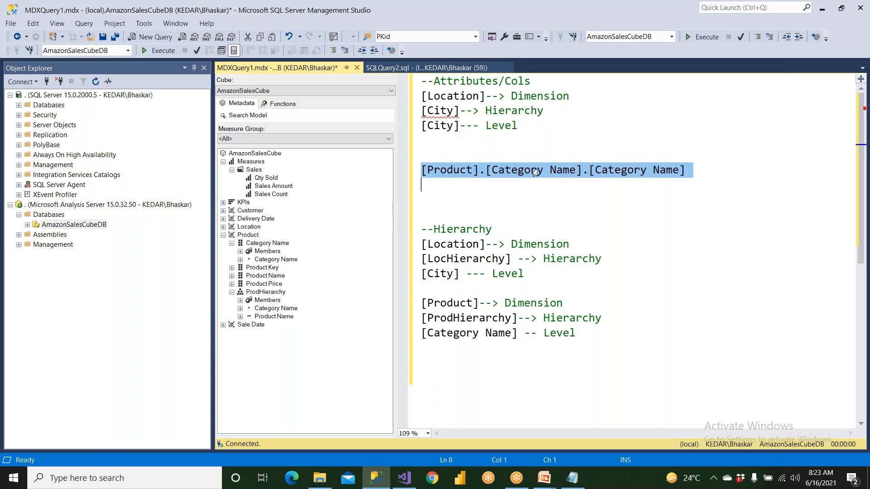
pyautogui.press('Delete')
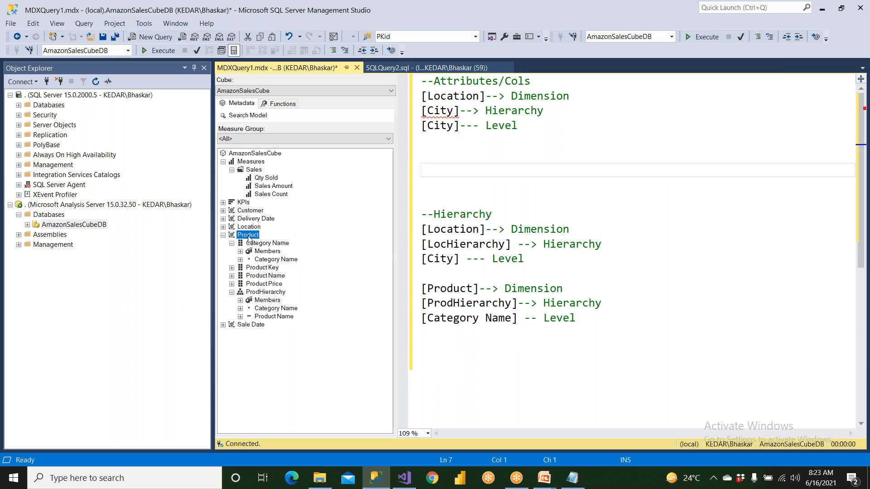
pyautogui.click(262, 244)
pyautogui.click(273, 260)
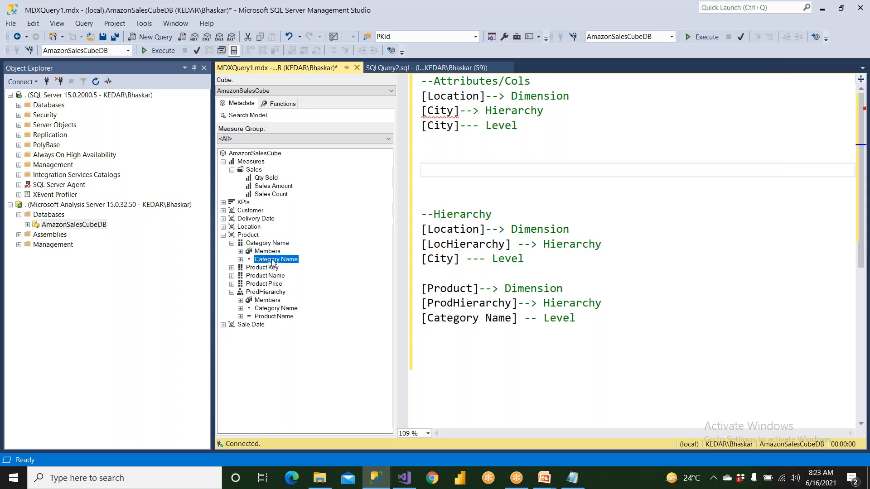
pyautogui.moveTo(276, 262); pyautogui.dragTo(438, 168)
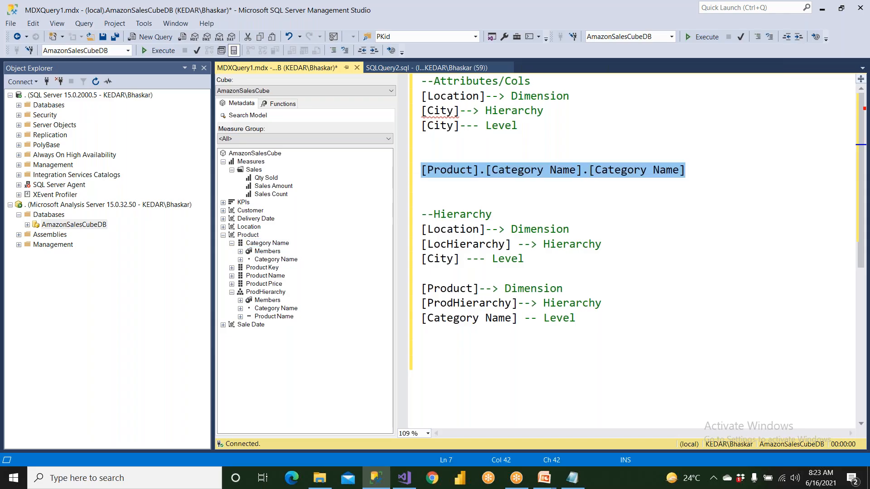
# - Replace the dot after [Product] with the copied "--> Dimension" annotation and put [Category Name].[Category Name] on its own line
pyautogui.click(483, 172)
pyautogui.moveTo(486, 229); pyautogui.dragTo(571, 229)
pyautogui.hotkey('ctrl', 'c')
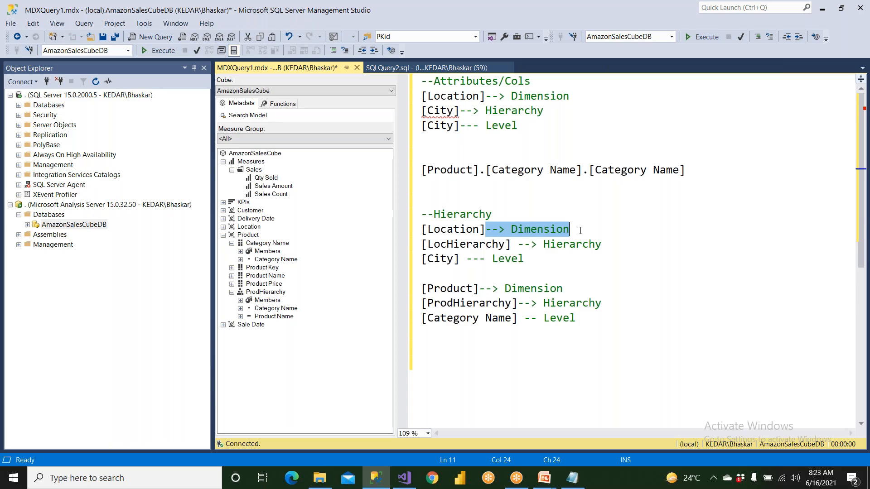
pyautogui.click(483, 174)
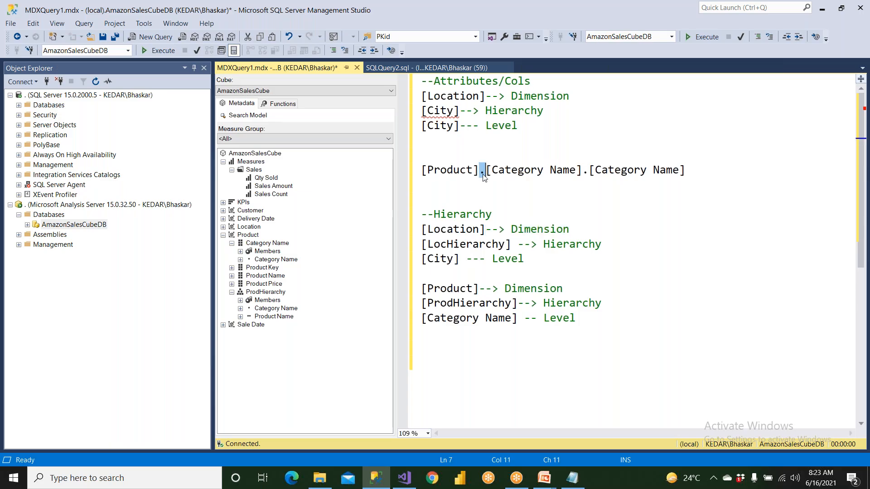
pyautogui.hotkey('ctrl', 'v')
pyautogui.press('Return')
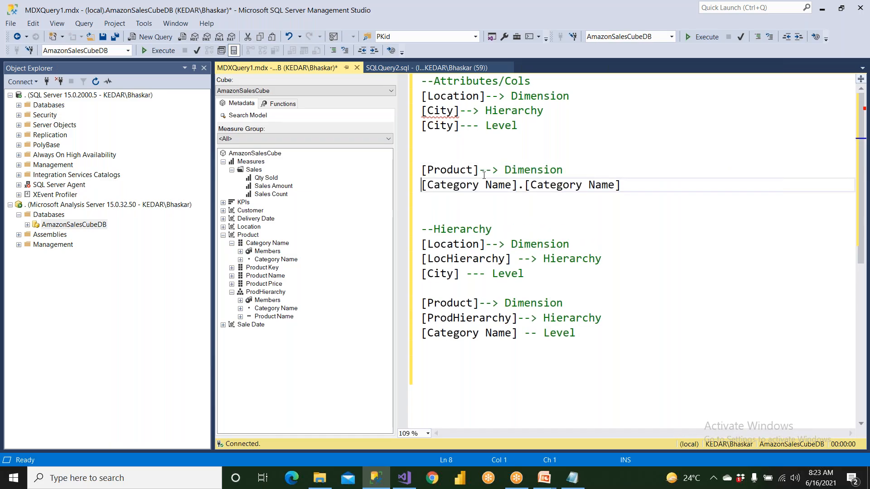
# - Replace the dot between the two [Category Name] parts with the copied "--> Hierarchy" annotation and move the second part to its own line
pyautogui.moveTo(519, 190); pyautogui.dragTo(418, 191)
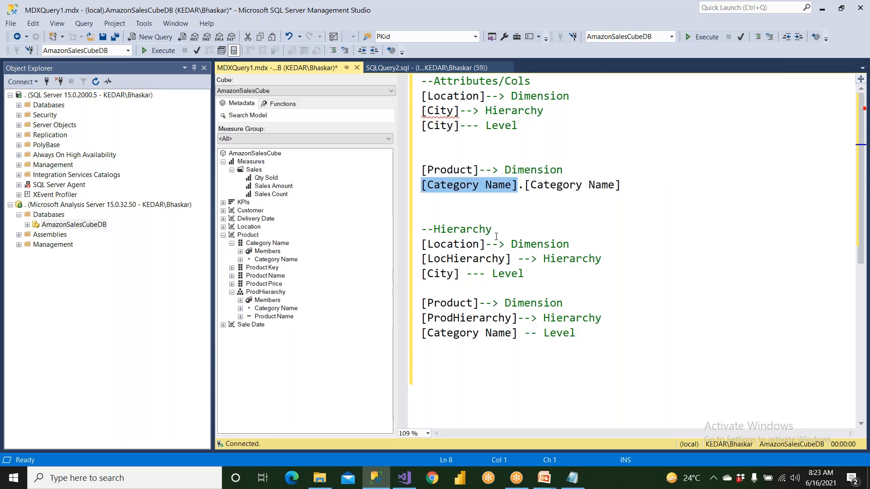
pyautogui.moveTo(517, 259); pyautogui.dragTo(619, 261)
pyautogui.hotkey('ctrl', 'c')
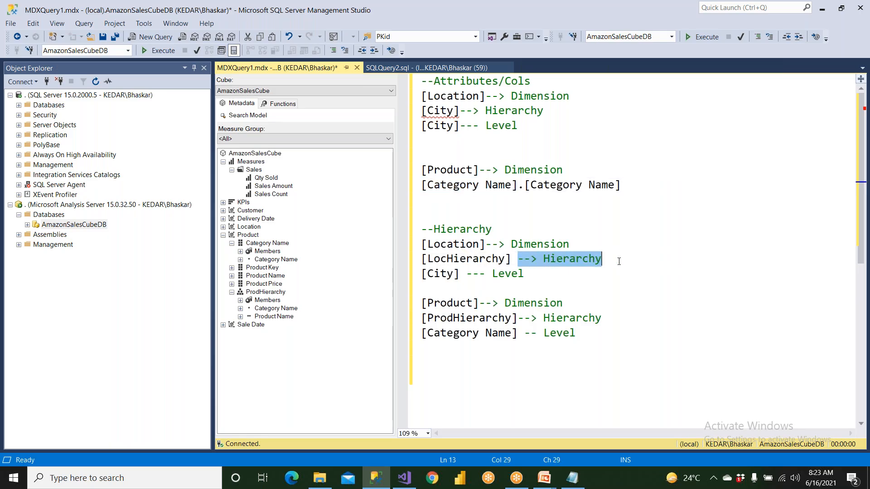
pyautogui.moveTo(524, 186); pyautogui.dragTo(518, 185)
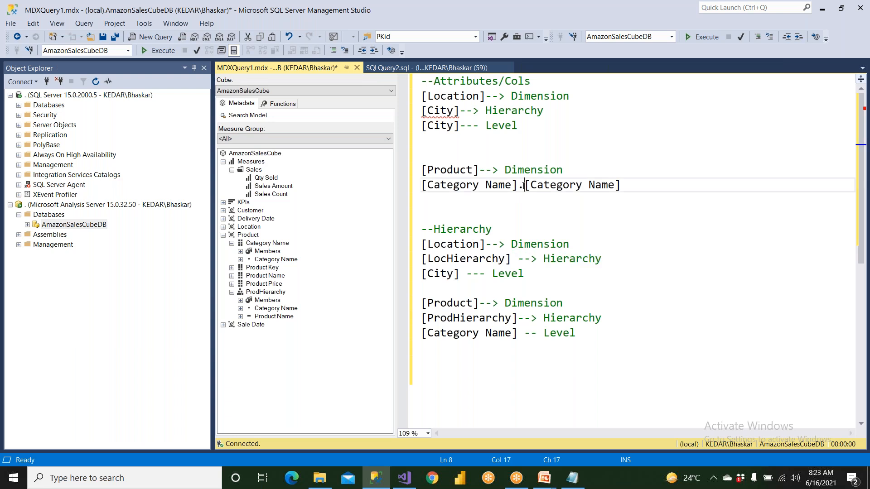
pyautogui.hotkey('ctrl', 'v')
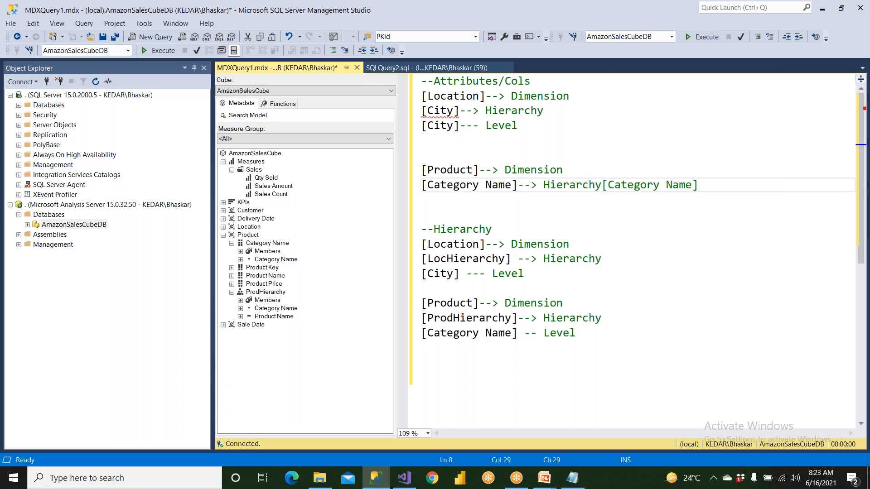
pyautogui.press('Return')
# - Copy the "--- Level" annotation from [City] under the Hierarchy comment to the last [Category Name] of the Product attribute
pyautogui.click(480, 286)
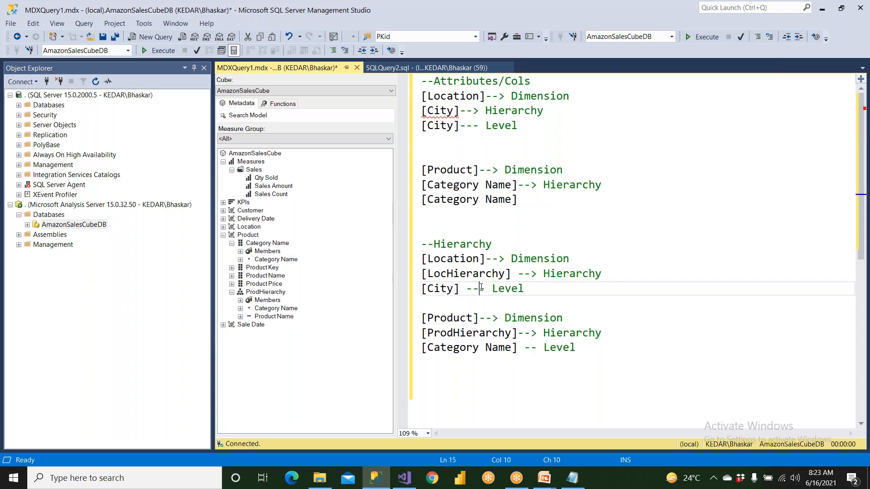
pyautogui.moveTo(464, 296); pyautogui.dragTo(551, 290)
pyautogui.hotkey('ctrl', 'c')
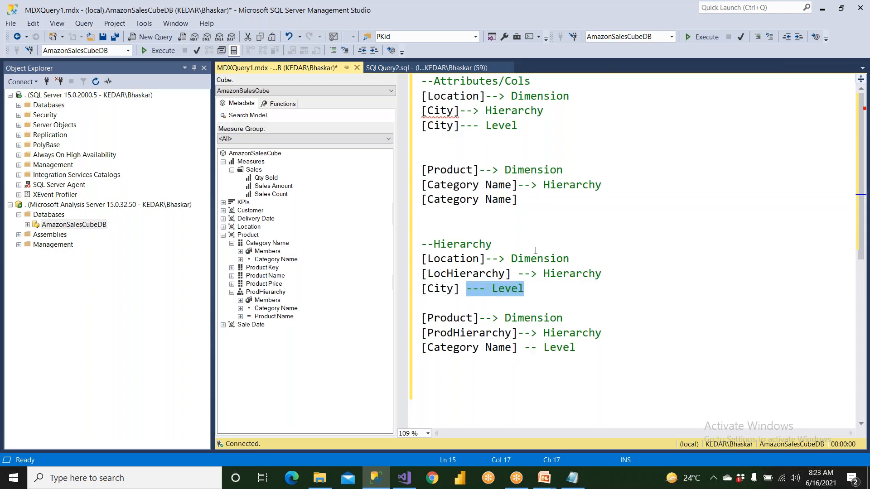
pyautogui.click(529, 203)
pyautogui.hotkey('ctrl', 'v')
# - Compare the annotated Location block under Attributes/Cols with the one under Hierarchy, and collapse ProdHierarchy in the cube metadata
pyautogui.moveTo(518, 126); pyautogui.dragTo(416, 76)
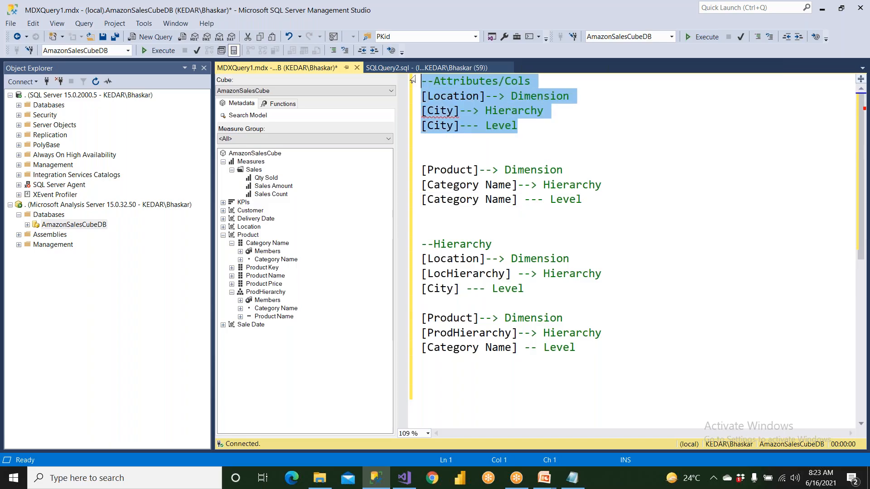
pyautogui.moveTo(524, 290); pyautogui.dragTo(428, 247)
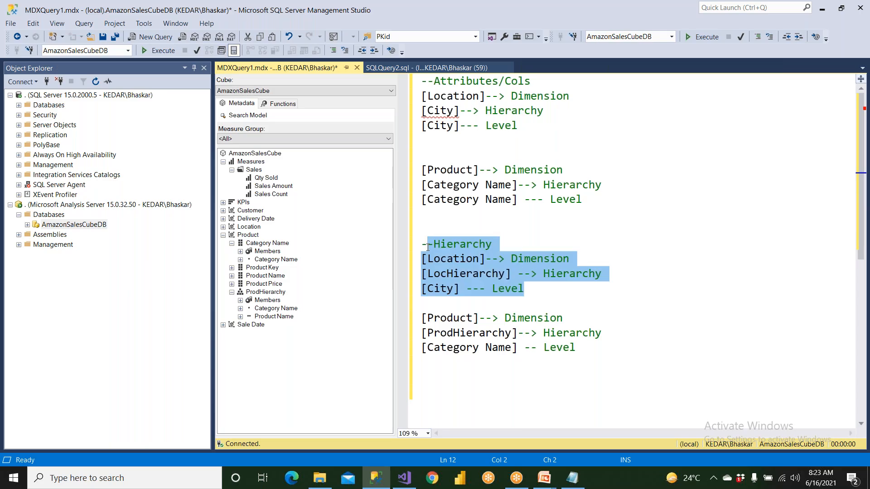
pyautogui.click(232, 292)
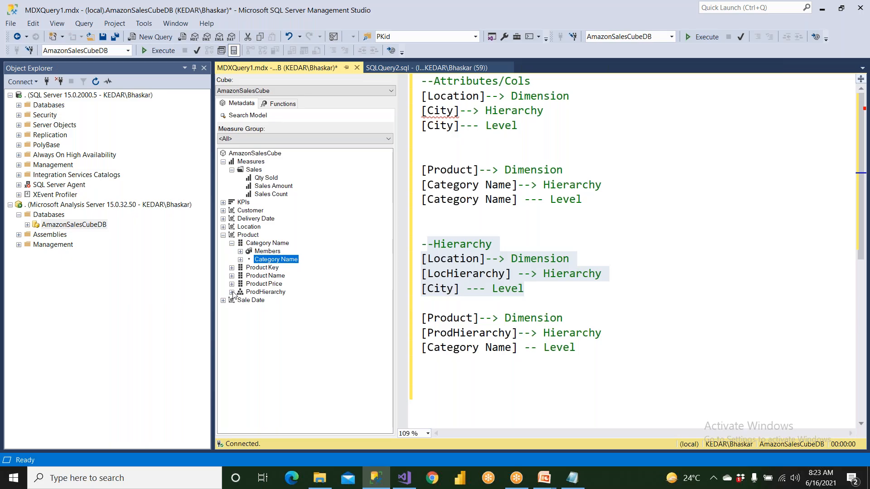
# - Switch to Visual Studio and browse the Location dimension's members by the Country attribute, expanding All
pyautogui.click(405, 480)
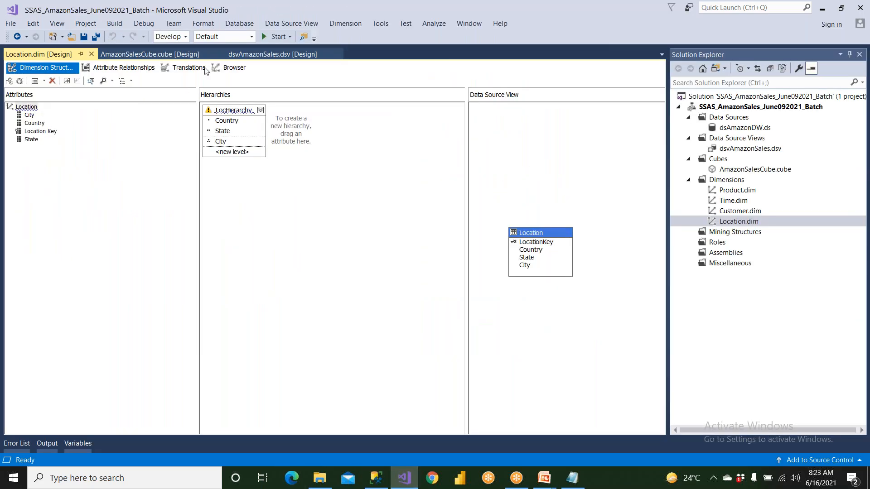
pyautogui.click(235, 71)
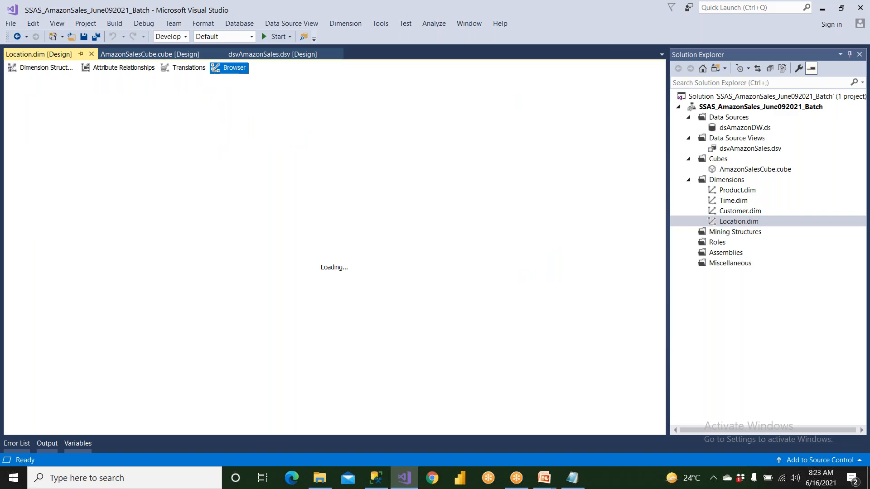
pyautogui.click(183, 84)
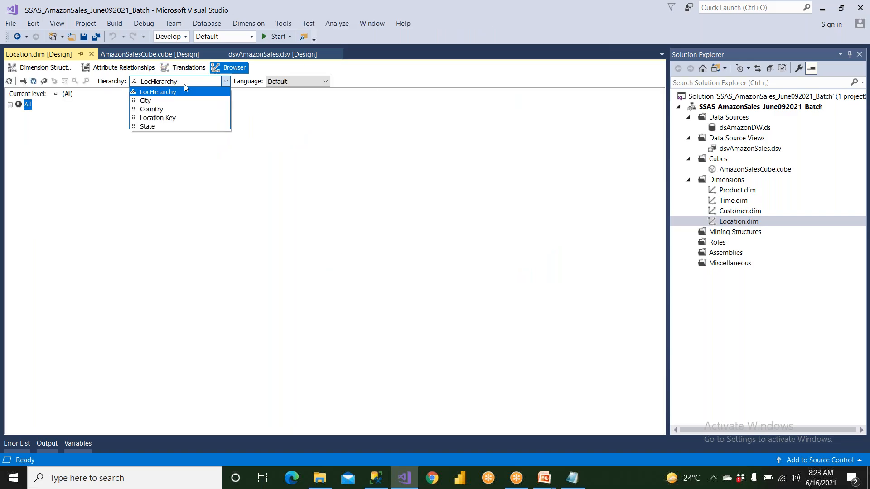
pyautogui.click(177, 109)
pyautogui.click(10, 105)
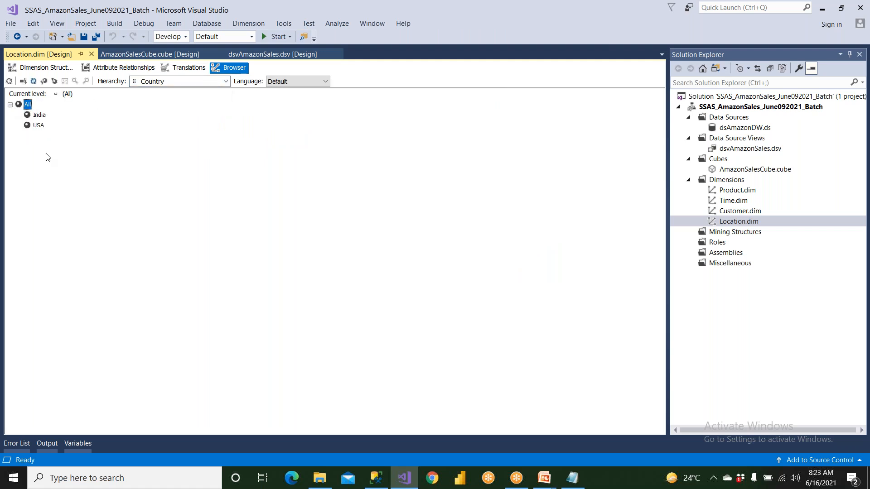
# - Browse the Location dimension by State, expand All, and select Andhara Pradesh, Florida and Karnataka in turn
pyautogui.click(152, 86)
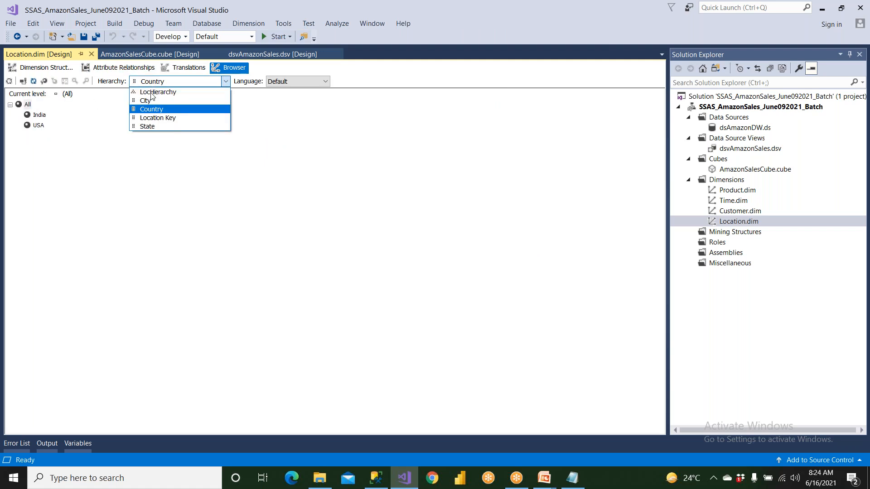
pyautogui.click(157, 124)
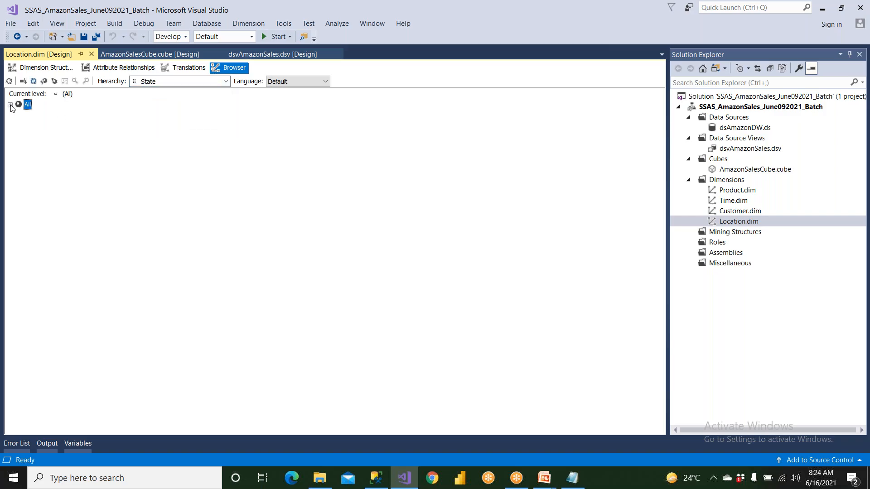
pyautogui.click(10, 104)
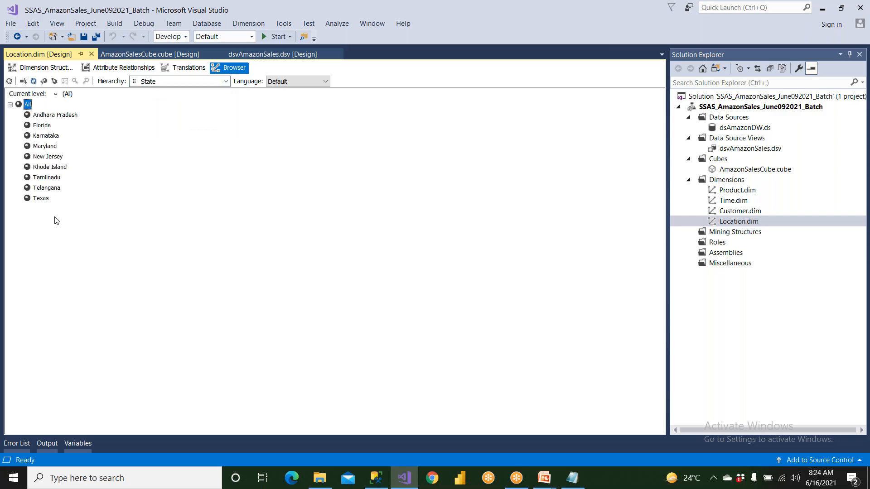
pyautogui.click(56, 117)
pyautogui.click(51, 126)
pyautogui.click(55, 137)
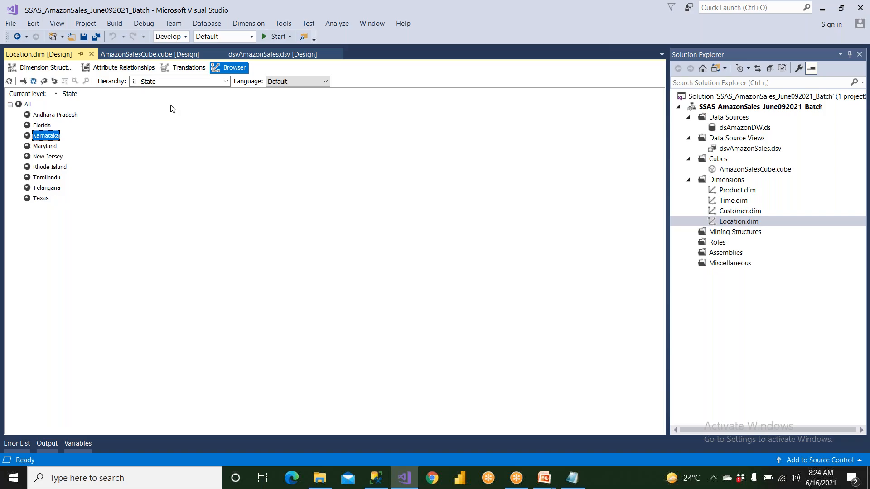
# - Browse the Location dimension by the City attribute, expand All, and select Dallas, Cherry Hill, Chennai and Chatham in turn
pyautogui.click(183, 87)
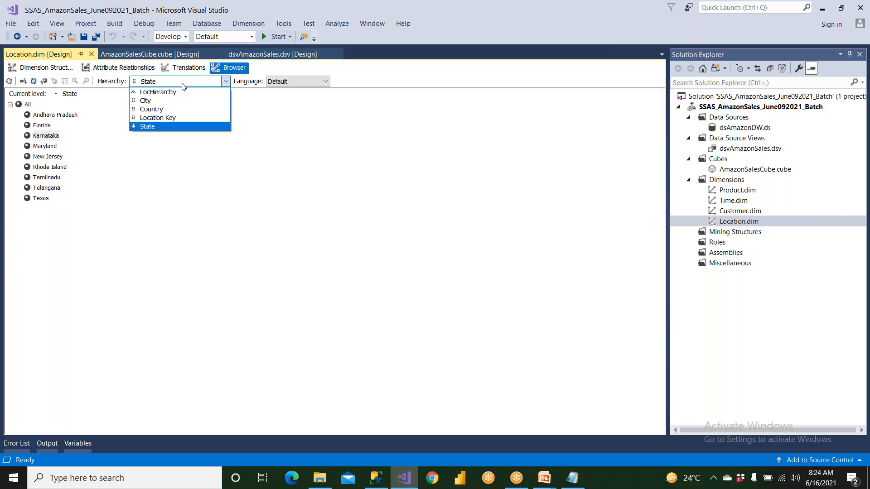
pyautogui.click(183, 101)
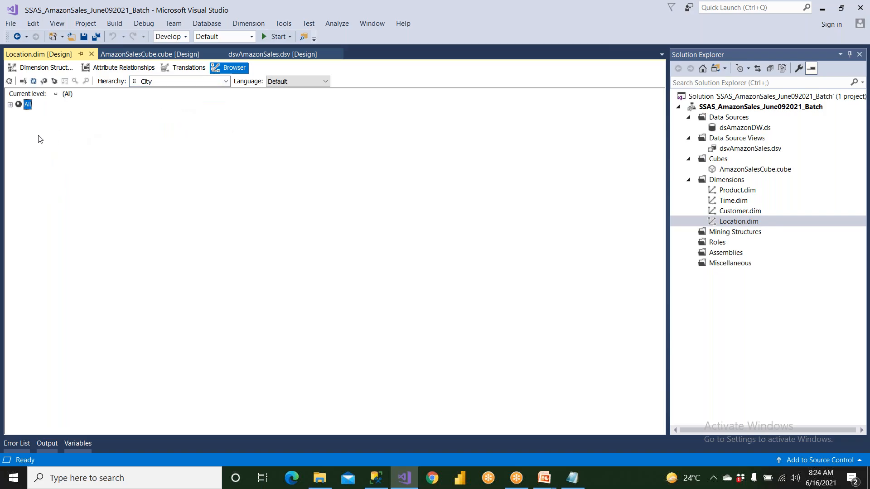
pyautogui.click(9, 105)
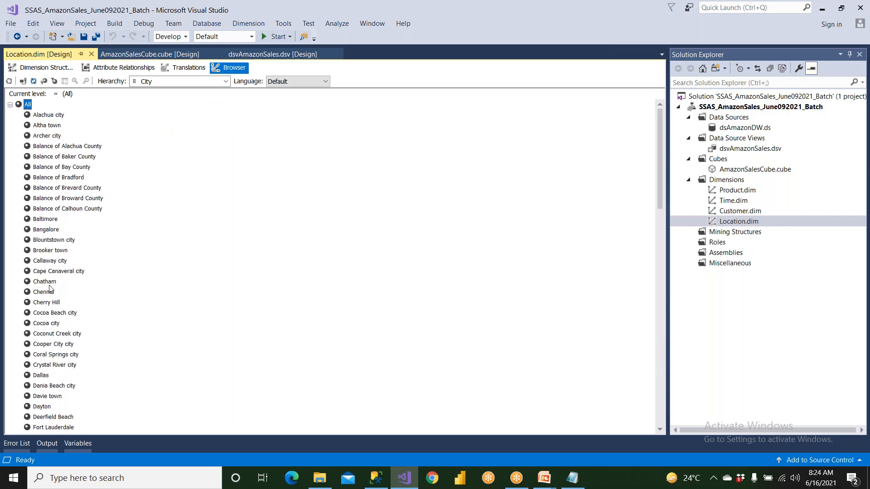
pyautogui.scroll(-5, 50, 288)
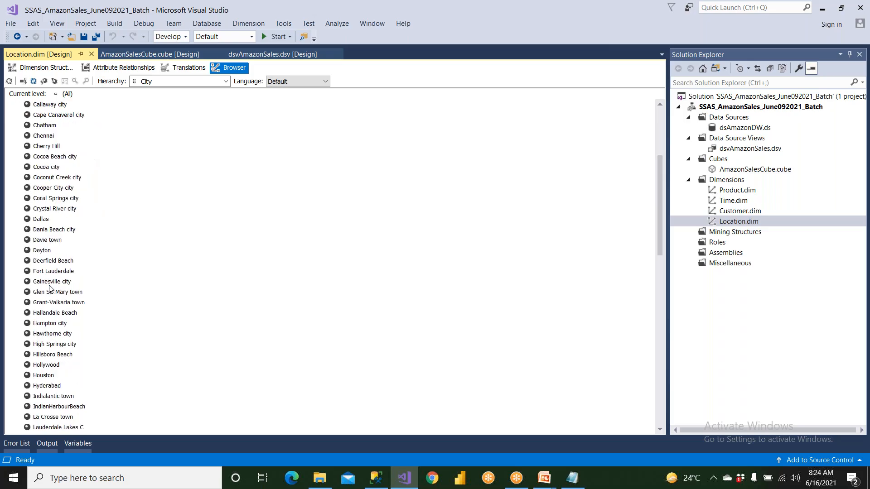
pyautogui.click(39, 221)
pyautogui.click(57, 149)
pyautogui.click(52, 136)
pyautogui.click(49, 129)
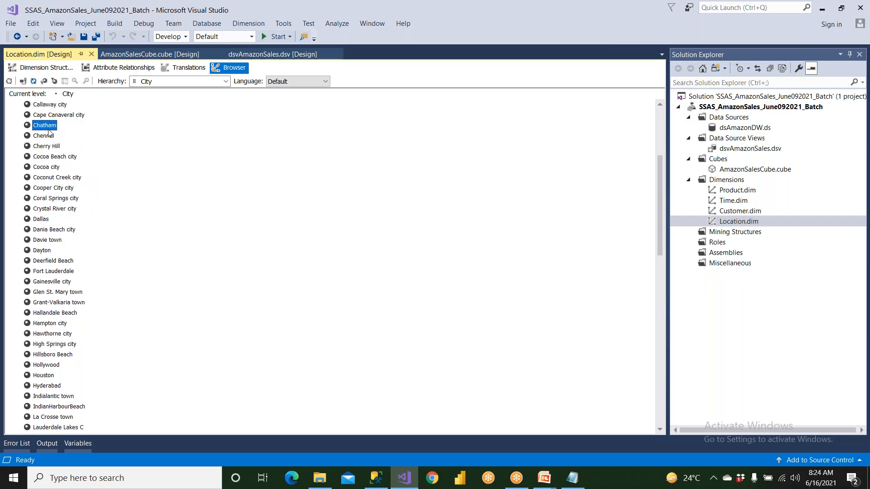
# - Examine the rest of the City member list, selecting Hillsboro Beach, Houston, Hollywood and Hyderabad, and return to its start
pyautogui.click(45, 355)
pyautogui.click(53, 376)
pyautogui.click(54, 367)
pyautogui.click(52, 376)
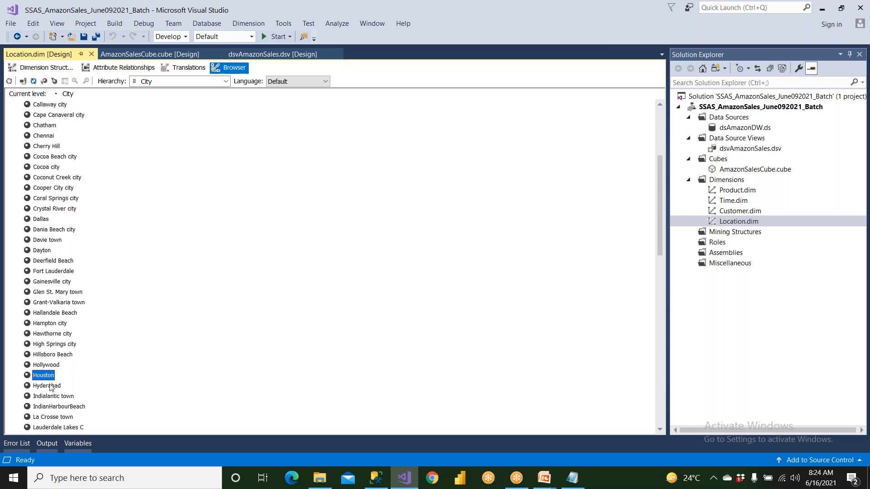
pyautogui.scroll(-5, 53, 384)
pyautogui.click(55, 230)
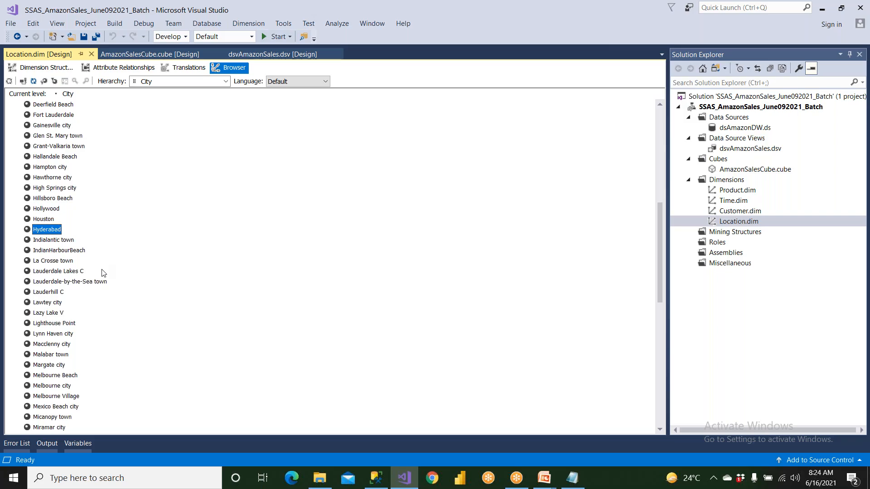
pyautogui.scroll(-10, 103, 273)
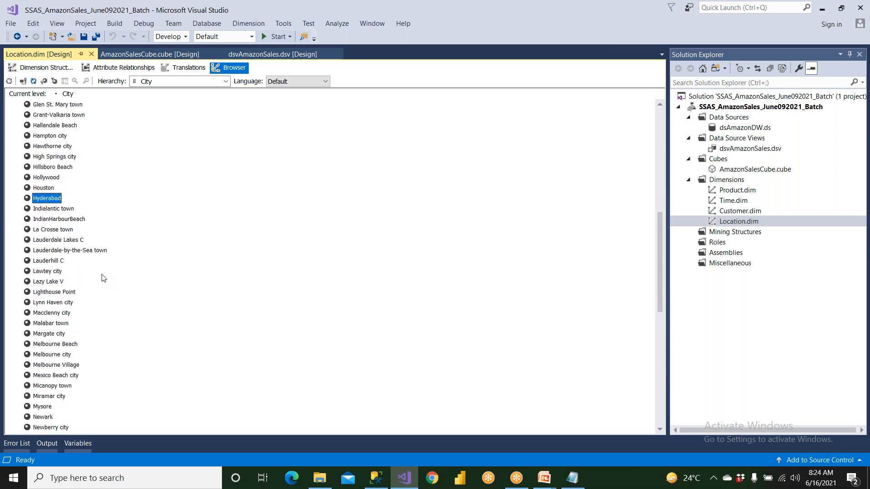
pyautogui.scroll(18, 103, 278)
pyautogui.scroll(3, 103, 278)
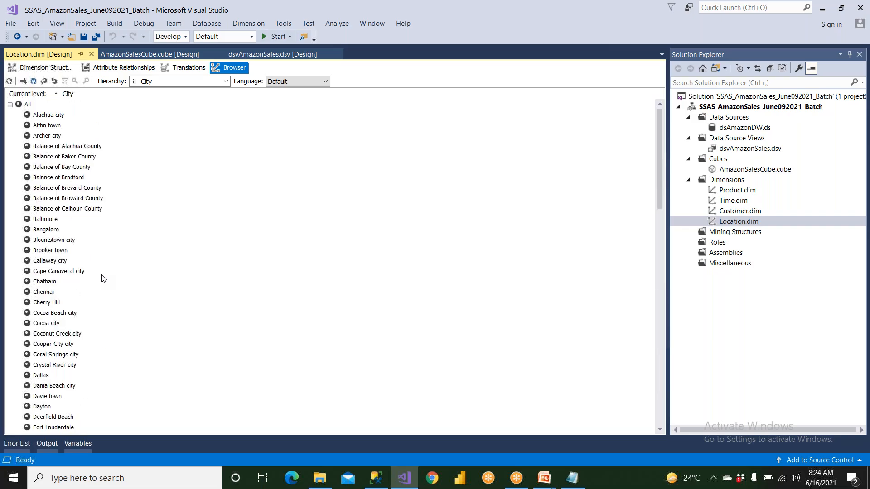
# - Browse the Location dimension by LocHierarchy, expand All and India, and select Andhara Pradesh
pyautogui.click(194, 83)
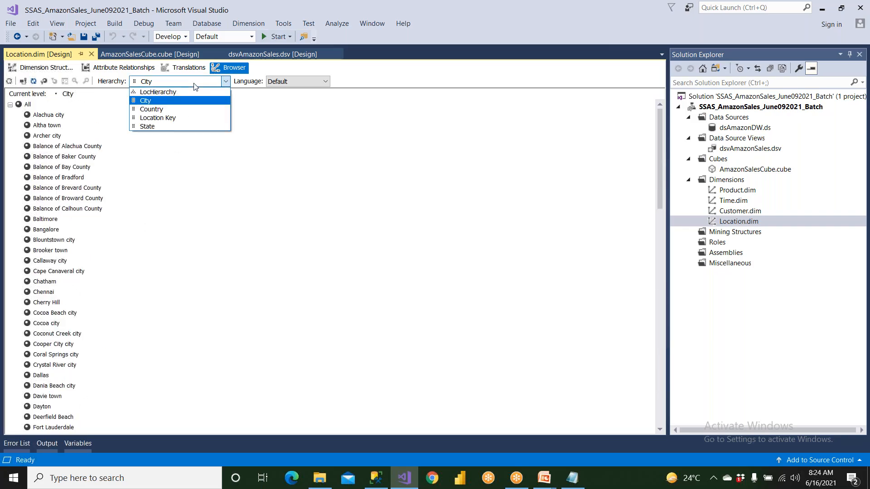
pyautogui.click(194, 92)
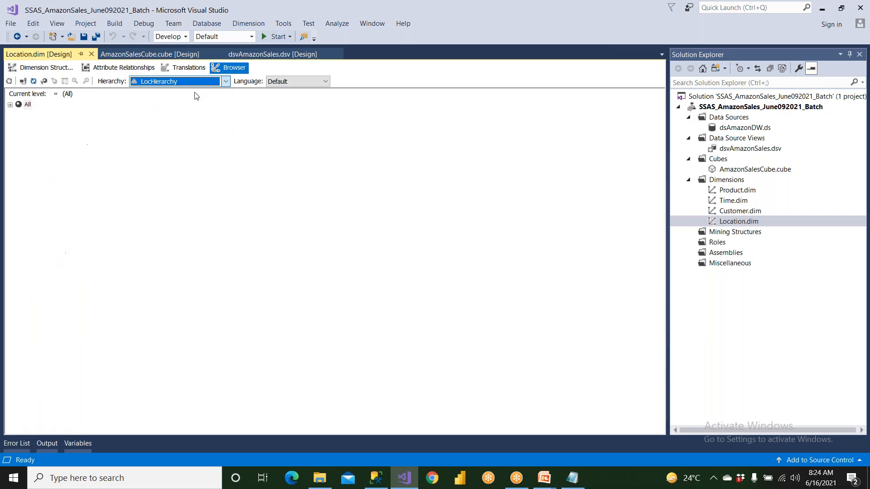
pyautogui.click(27, 104)
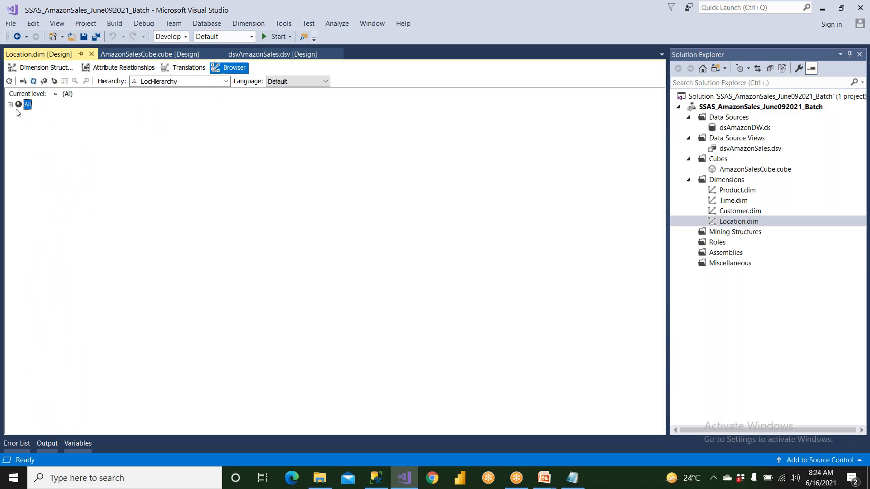
pyautogui.click(10, 105)
pyautogui.click(38, 115)
pyautogui.click(18, 115)
pyautogui.click(60, 126)
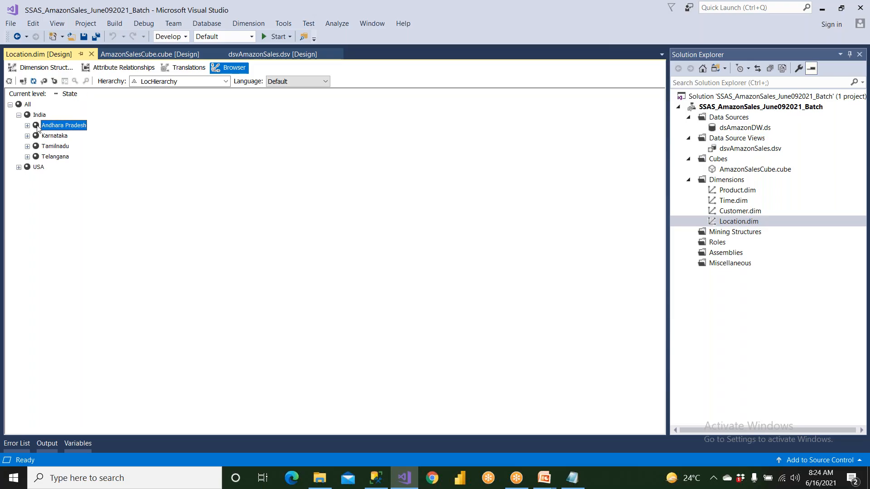
# - Expand Andhara Pradesh, Karnataka, Tamilnadu and Telangana under India to show their cities
pyautogui.click(27, 125)
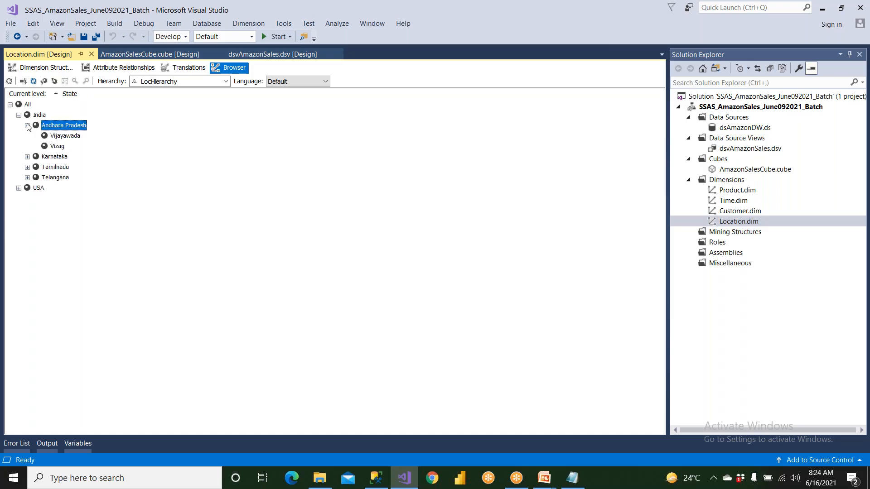
pyautogui.click(27, 157)
pyautogui.click(28, 188)
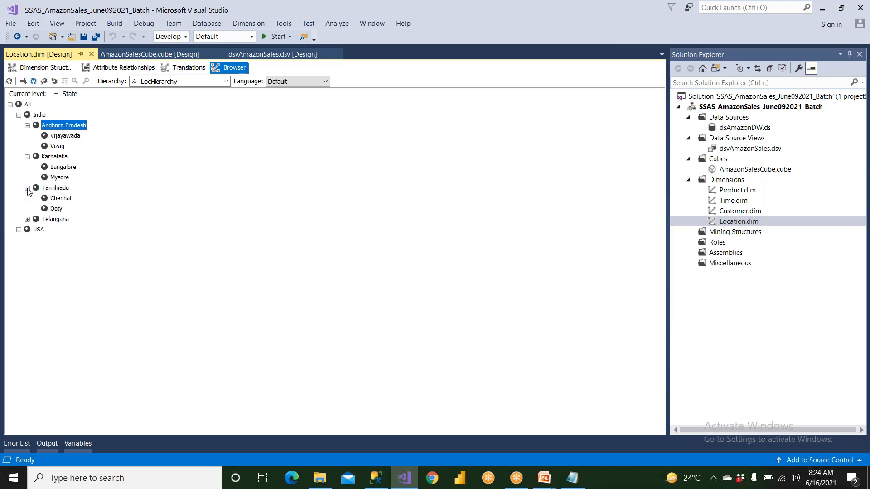
pyautogui.click(27, 219)
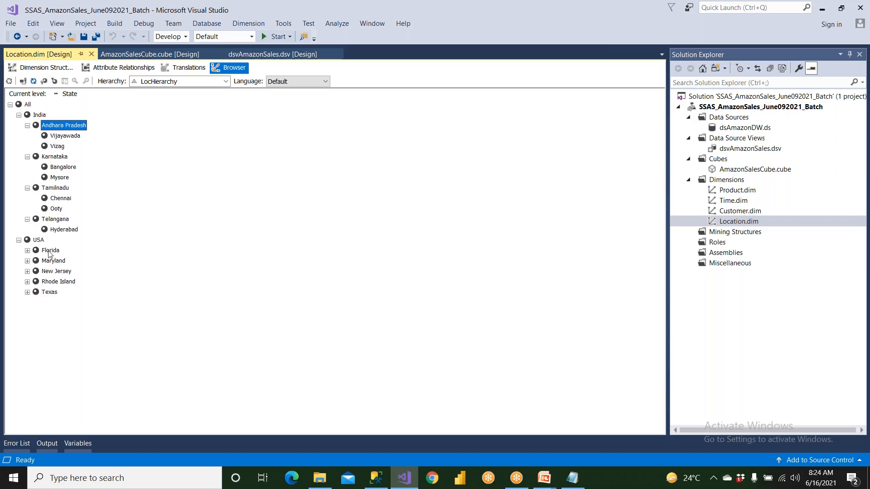
# - Expand Florida under USA, look through its list of cities, and collapse it again
pyautogui.click(49, 252)
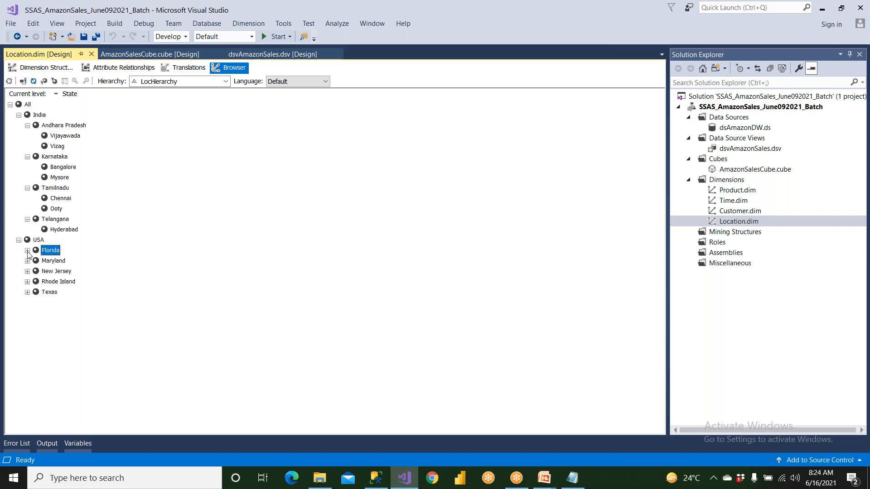
pyautogui.click(28, 251)
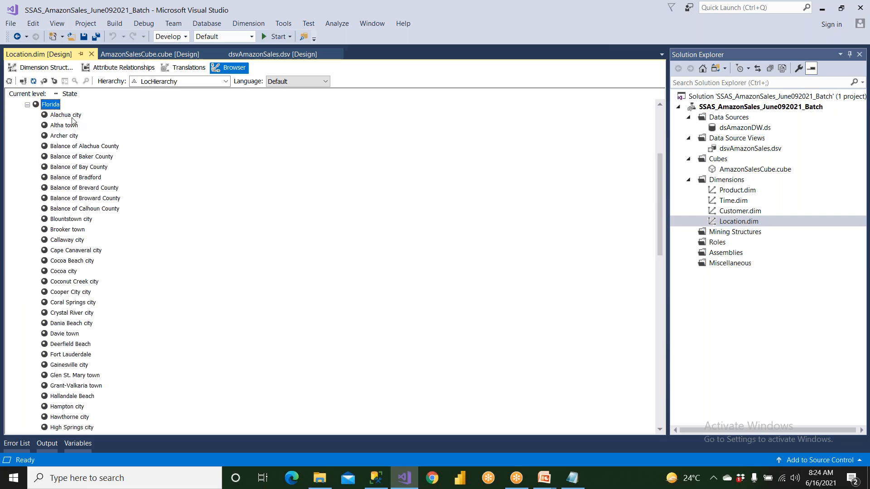
pyautogui.scroll(-14, 67, 198)
pyautogui.scroll(-3, 68, 198)
pyautogui.scroll(18, 67, 198)
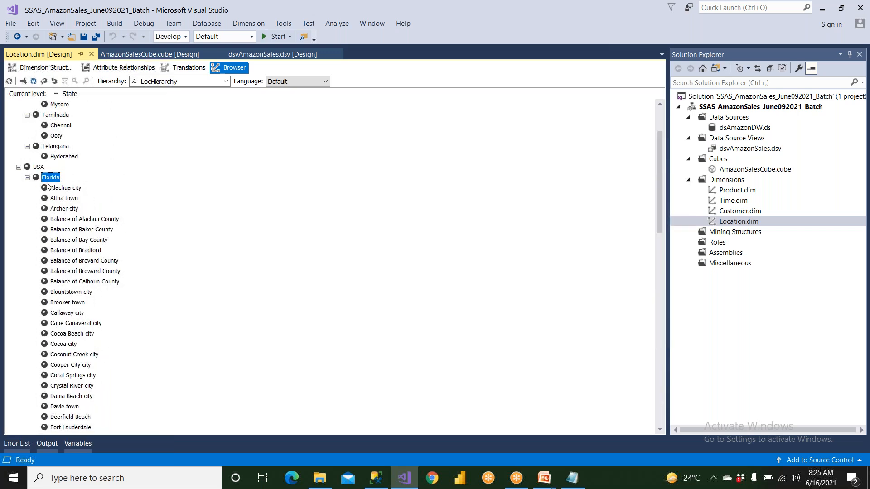
pyautogui.click(27, 177)
# - Expand Maryland, step through its cities from Baltimore to Towson, and collapse it
pyautogui.click(57, 261)
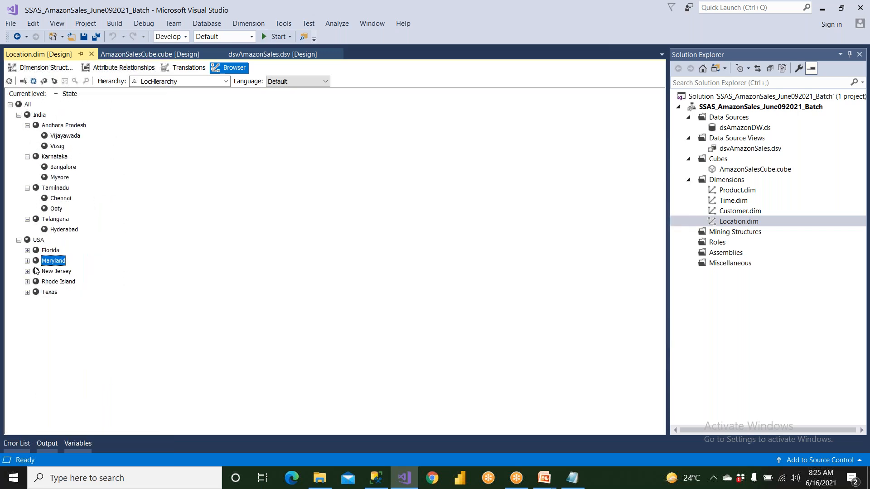
pyautogui.click(27, 261)
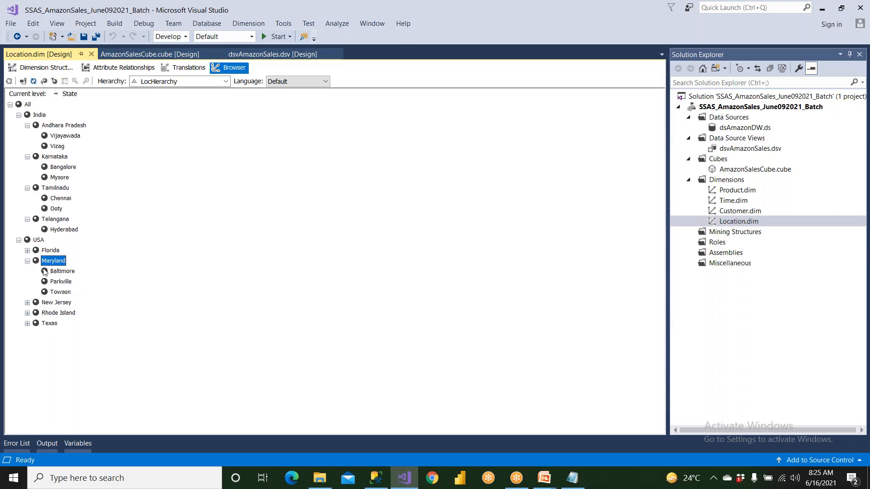
pyautogui.press('Down')
pyautogui.press('Down')
pyautogui.press('Down')
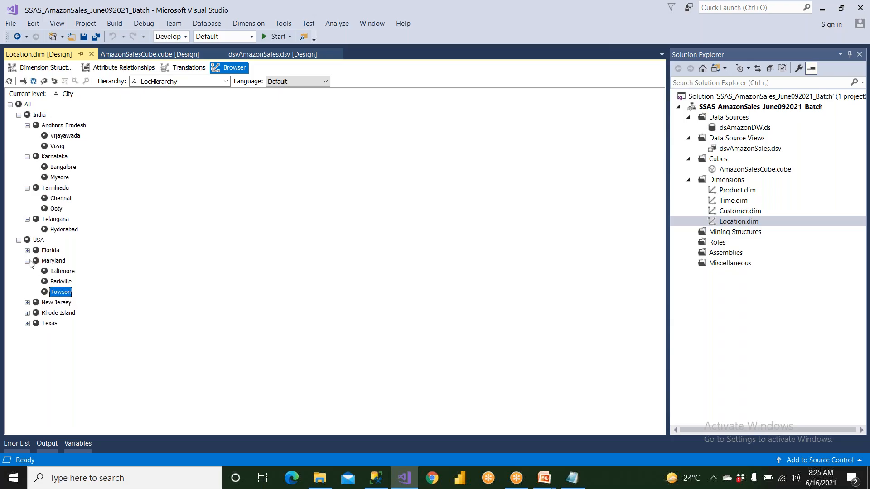
pyautogui.click(28, 261)
# - Expand New Jersey, step through its cities from Chatham to Trenton, and collapse it
pyautogui.press('Down')
pyautogui.click(28, 271)
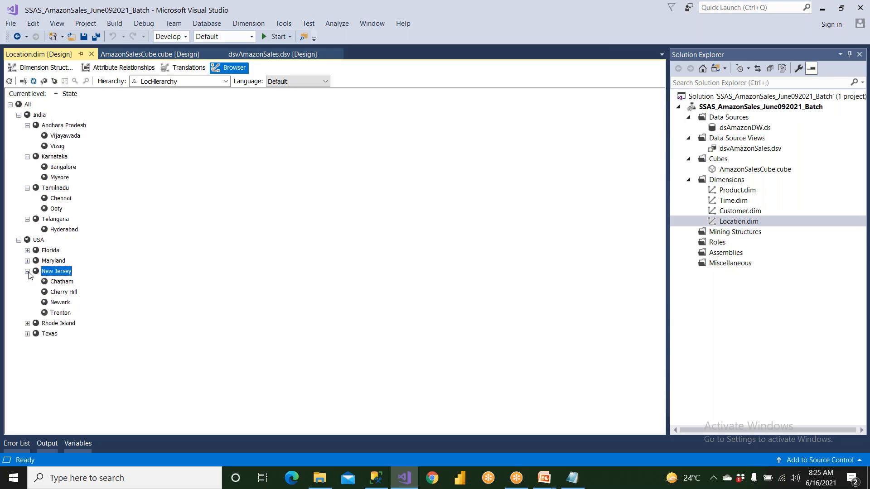
pyautogui.press('Down')
pyautogui.press('Down')
pyautogui.press('Down')
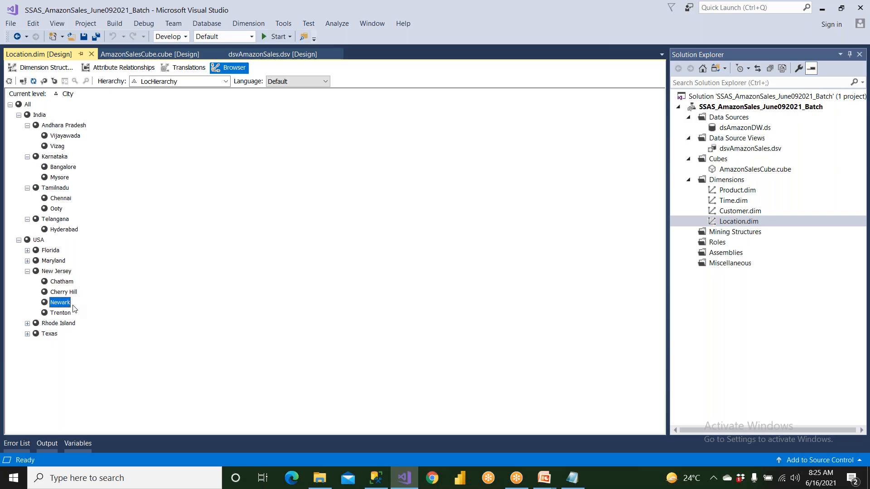
pyautogui.click(71, 317)
pyautogui.click(28, 272)
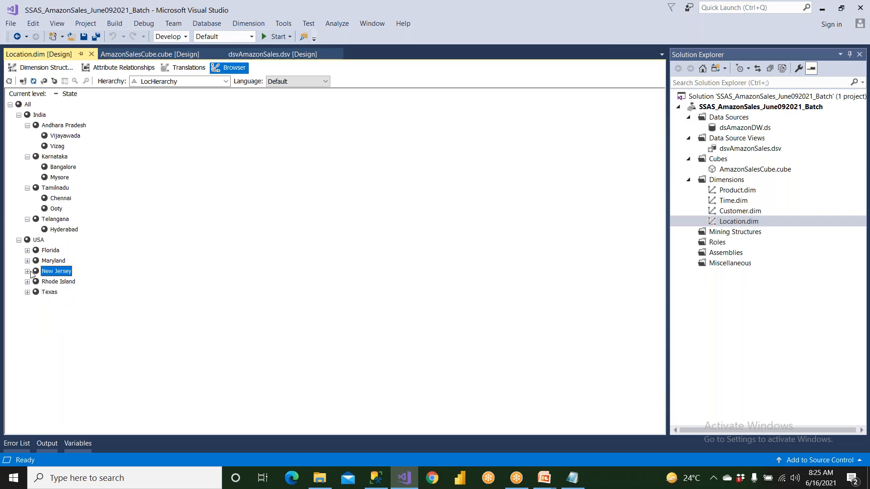
# - Expand Rhode Island, select Newport and Providence, collapse the state, and expand Texas to show its cities
pyautogui.click(55, 284)
pyautogui.click(27, 282)
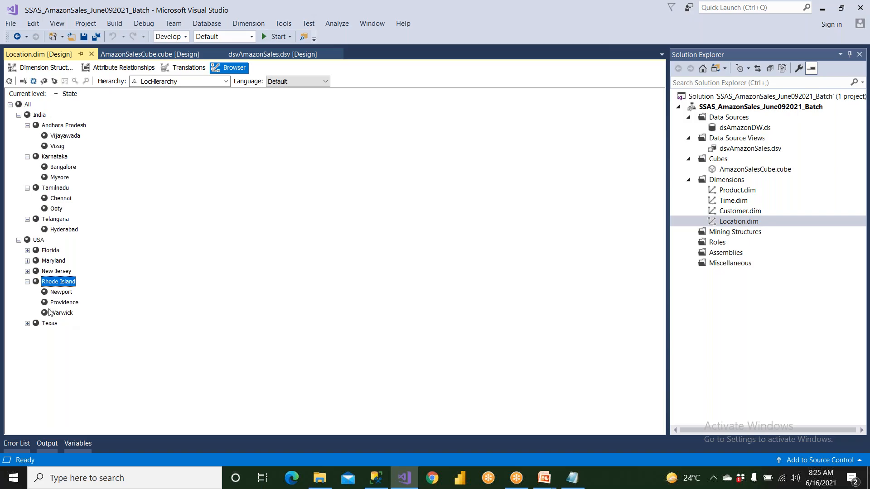
pyautogui.click(60, 295)
pyautogui.click(62, 302)
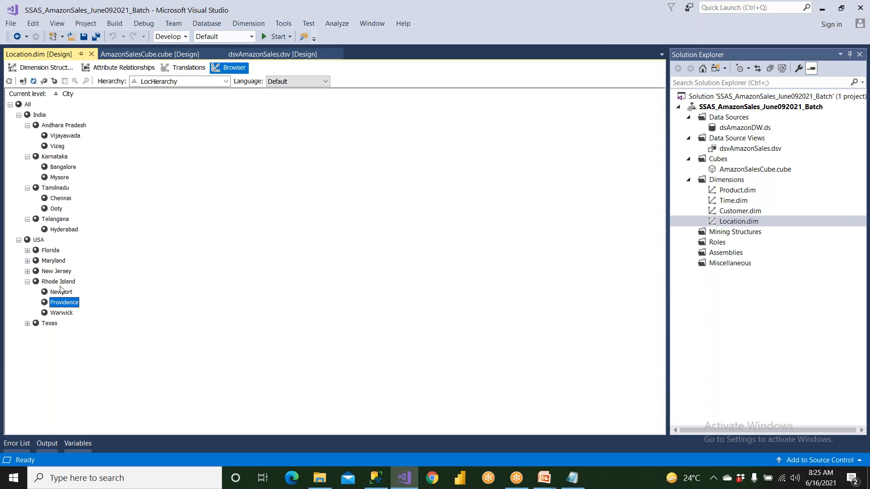
pyautogui.click(59, 283)
pyautogui.click(27, 282)
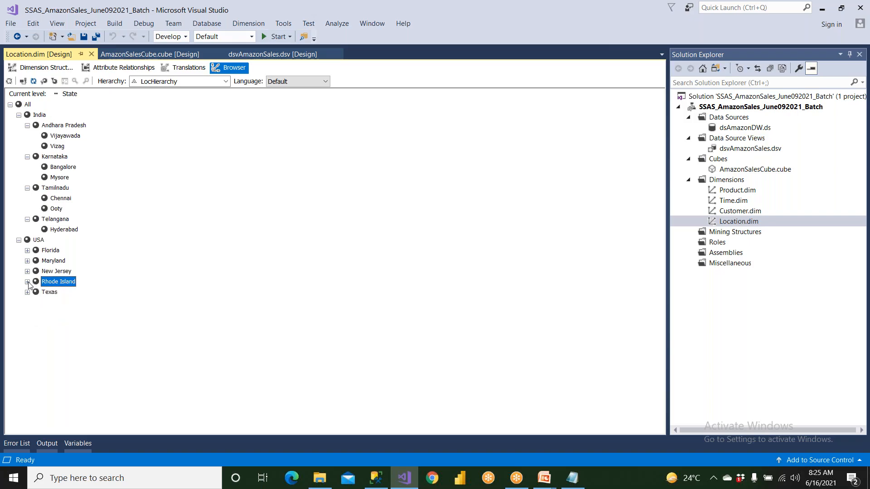
pyautogui.click(28, 292)
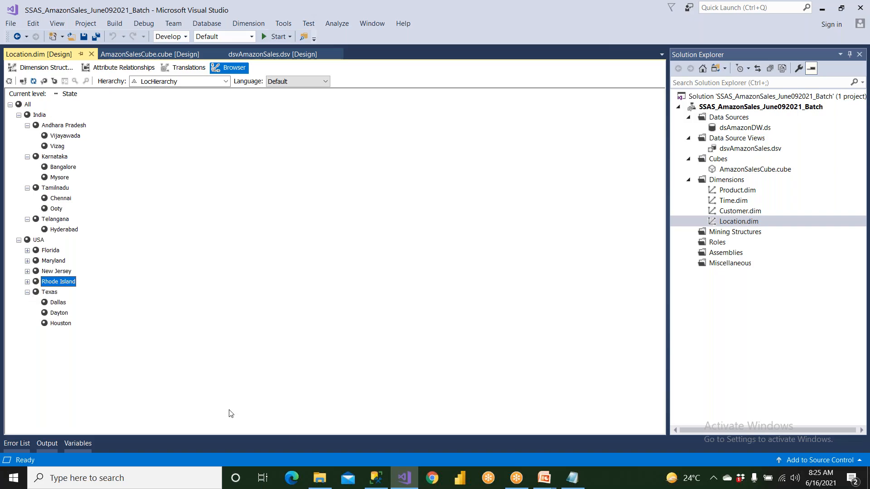
# - Switch to SQL Server Management Studio and expand the AmazonDW database under the SQL Server's Databases
pyautogui.click(376, 479)
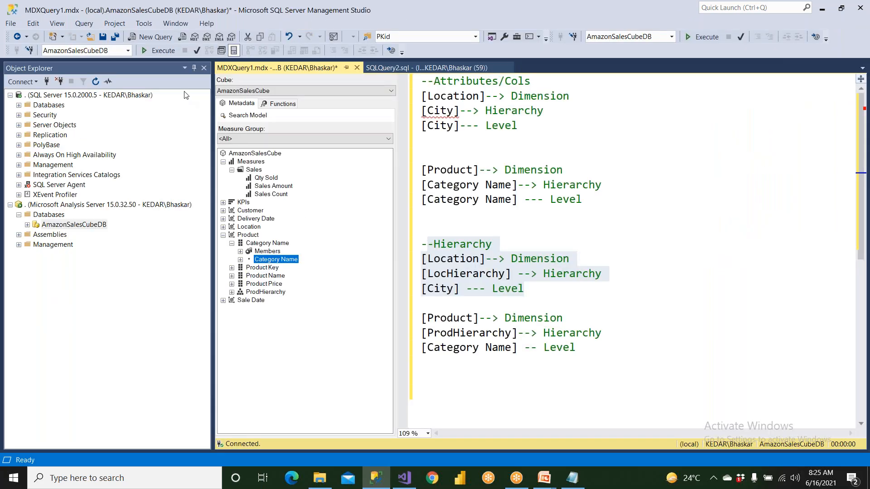
pyautogui.doubleClick(48, 106)
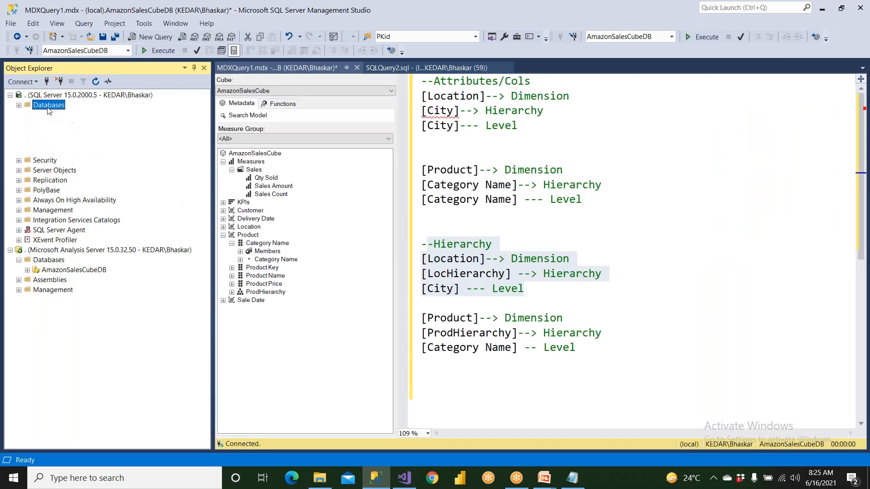
pyautogui.doubleClick(59, 165)
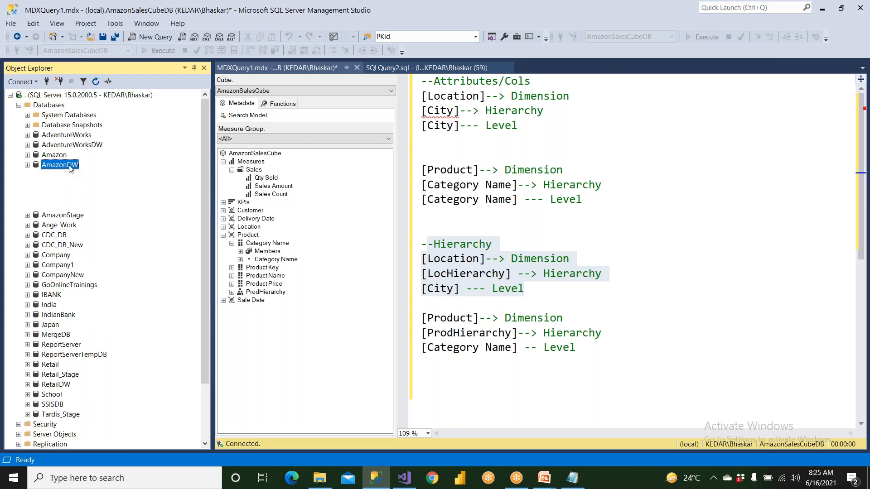
pyautogui.click(237, 69)
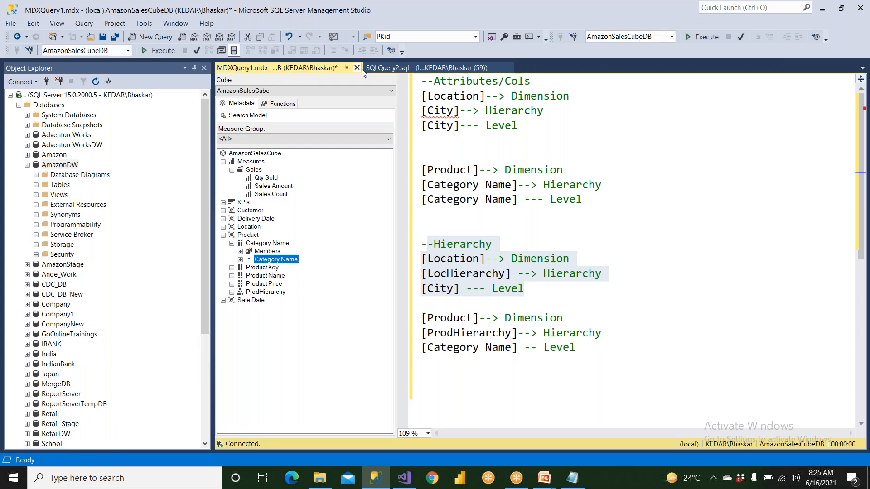
# - Start the SQLQuery2.sql query with the statement "use AmazonDW" followed by "go" on its own line
pyautogui.click(398, 67)
pyautogui.write('use Ama')
pyautogui.press('Down')
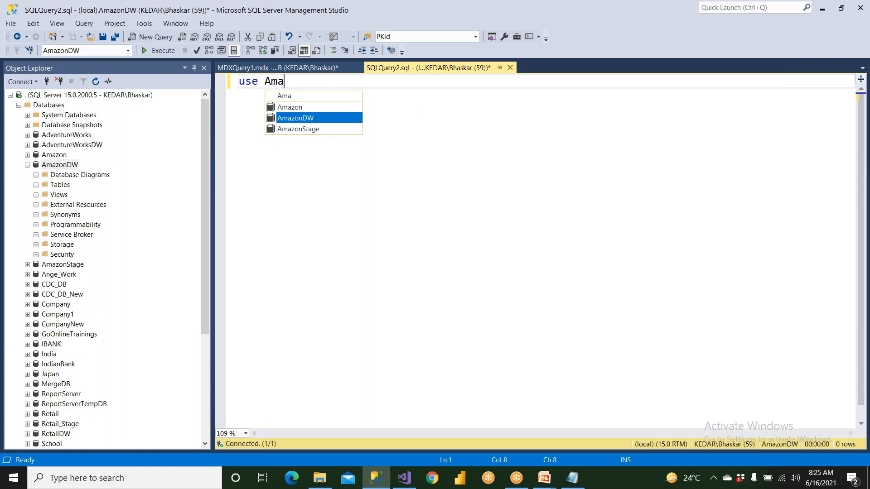
pyautogui.press('Return')
pyautogui.press('Return')
pyautogui.write('go')
# - Add the statement "select * from DimLocation" below the "go" line and execute the query
pyautogui.press('Return')
pyautogui.press('Return')
pyautogui.press('Return')
pyautogui.write('select * from Dim')
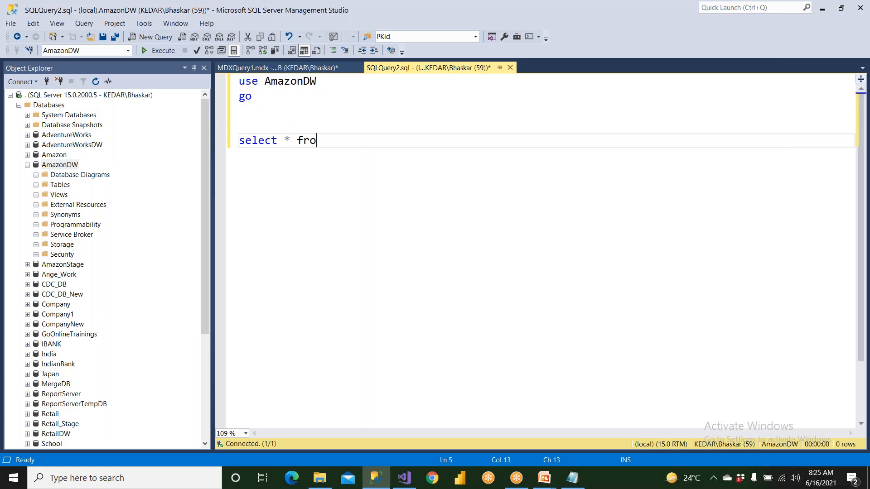
pyautogui.press('Down')
pyautogui.press('Down')
pyautogui.press('Up')
pyautogui.press('Return')
pyautogui.press('F5')
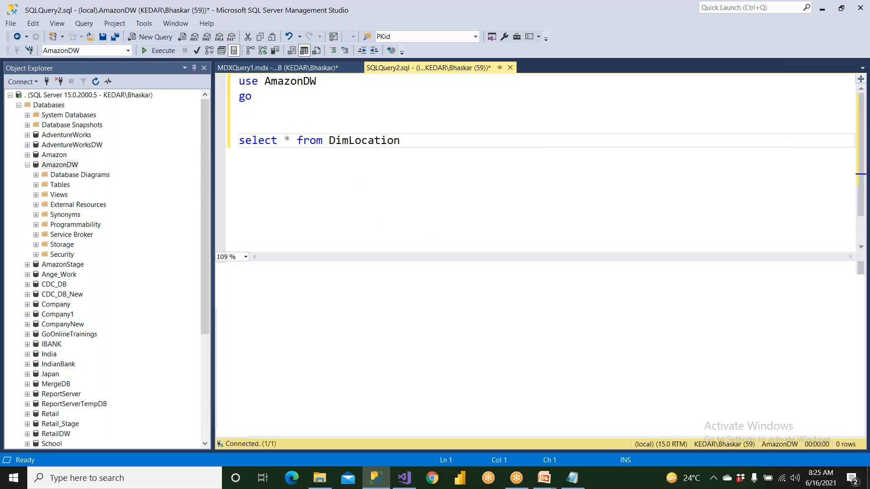
# - Select the Country and State values of the India rows, and copy the entire DimLocation result grid with its headers
pyautogui.moveTo(290, 289); pyautogui.dragTo(320, 338)
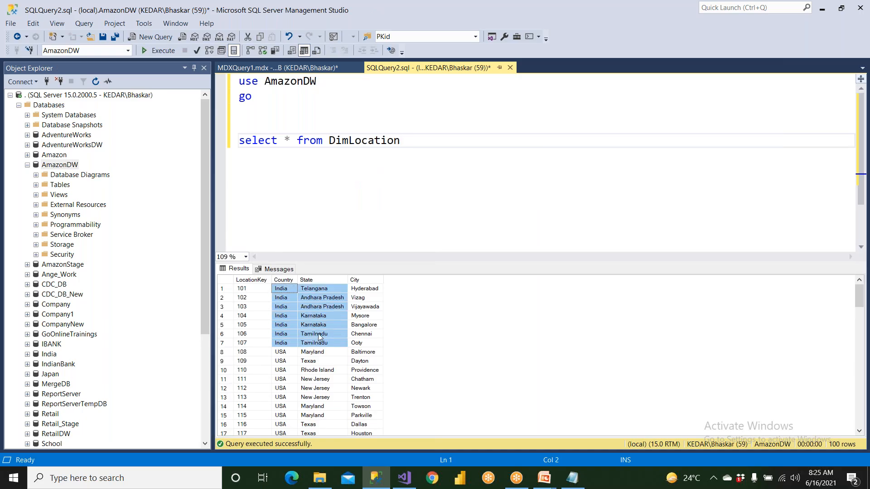
pyautogui.click(322, 316)
pyautogui.click(229, 280)
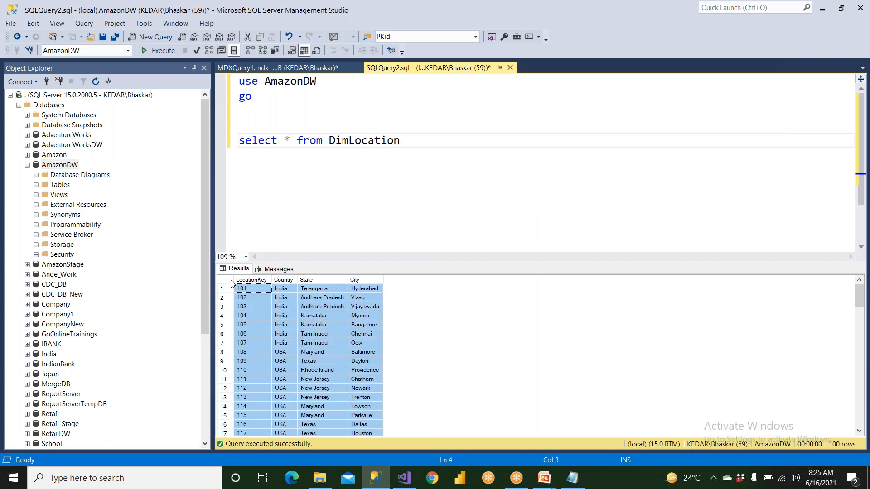
pyautogui.rightClick(232, 283)
pyautogui.click(261, 301)
# - Open Microsoft Office Excel 2007 and paste the copied DimLocation data into Sheet1 starting at cell D2
pyautogui.press('super')
pyautogui.write('exce')
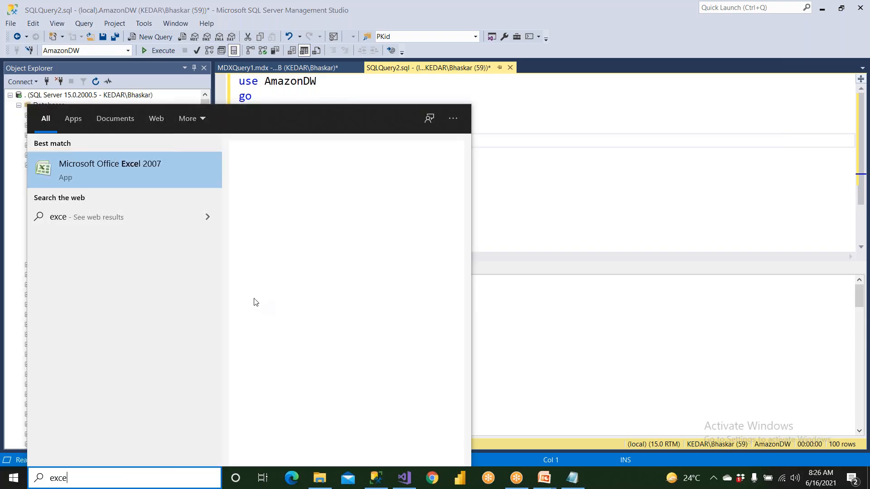
pyautogui.click(159, 173)
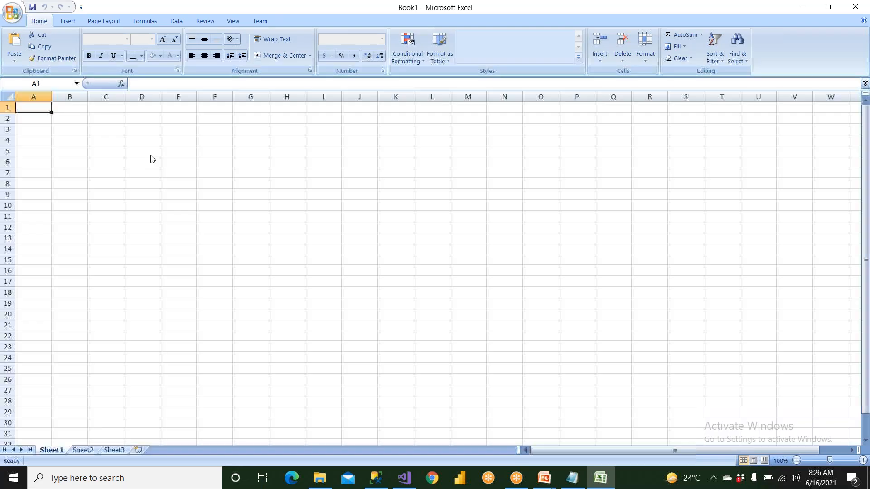
pyautogui.click(142, 118)
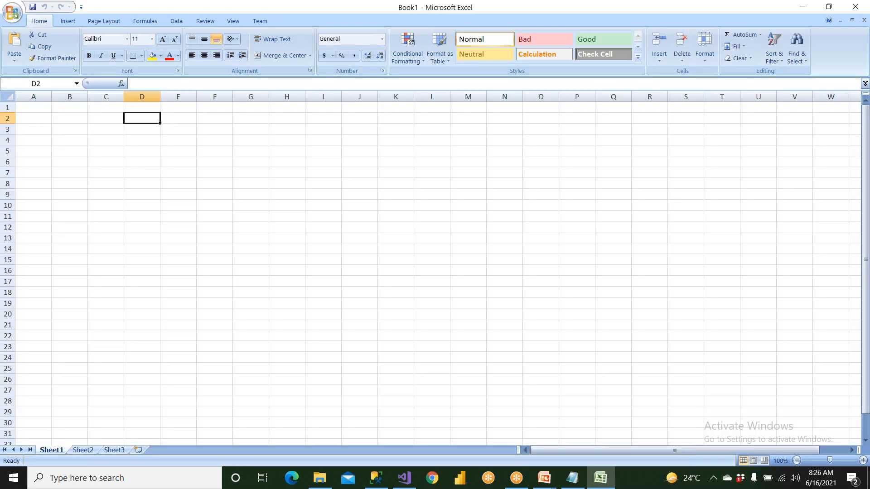
pyautogui.hotkey('ctrl', 'v')
# - Center the contents of columns D through G
pyautogui.click(106, 173)
pyautogui.scroll(1, 106, 173)
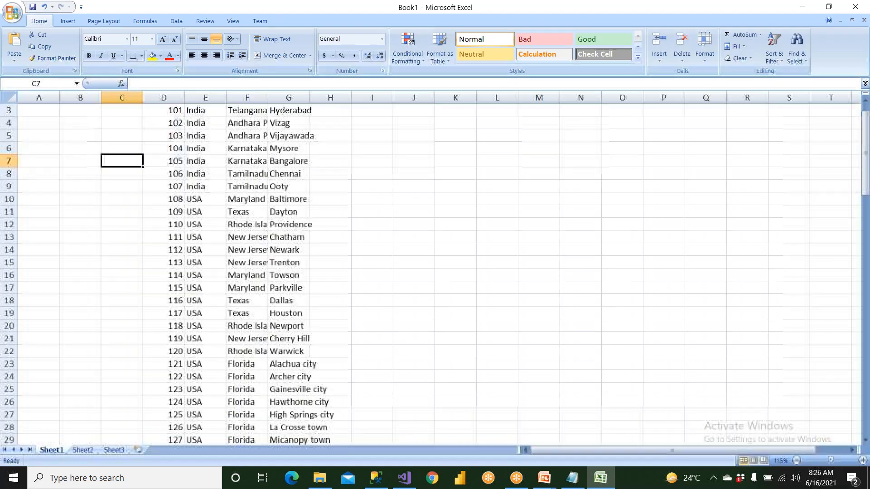
pyautogui.scroll(-1, 106, 172)
pyautogui.scroll(4, 136, 136)
pyautogui.moveTo(210, 101); pyautogui.dragTo(364, 100)
pyautogui.click(204, 54)
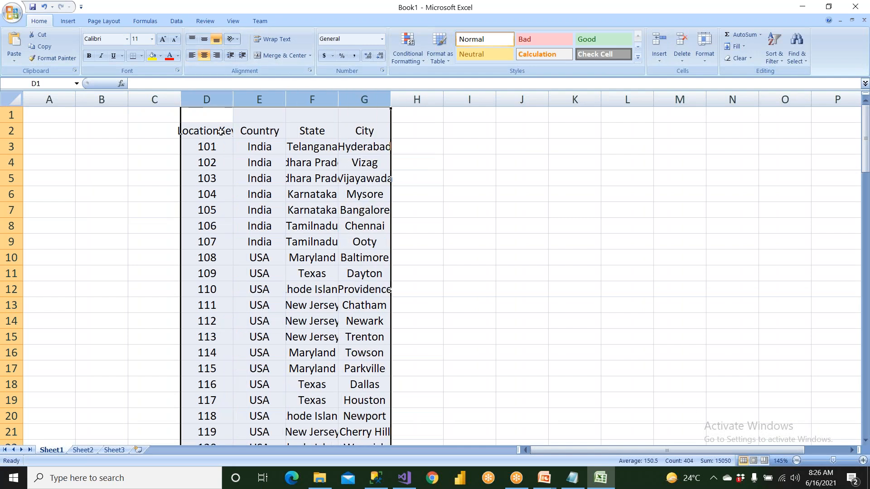
# - Fill the header cells D2:G2 with yellow and fit the LocationKey, Country and State columns to their contents
pyautogui.moveTo(221, 131); pyautogui.dragTo(358, 131)
pyautogui.click(153, 55)
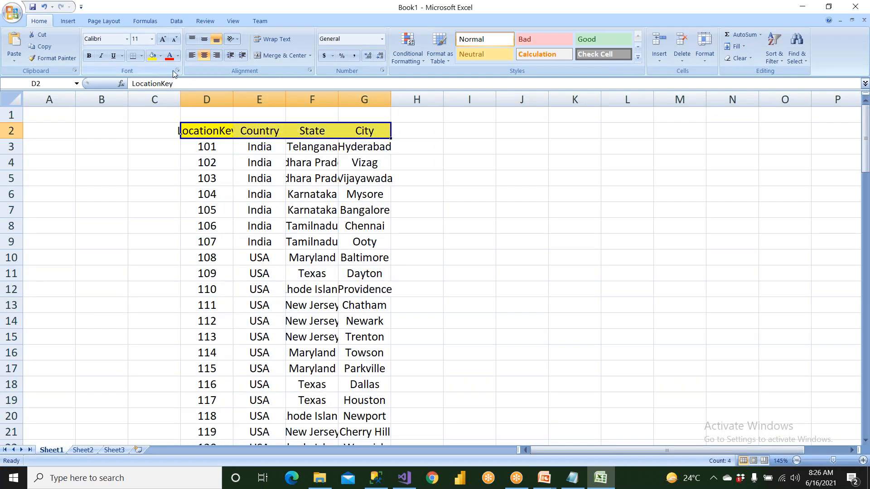
pyautogui.doubleClick(233, 100)
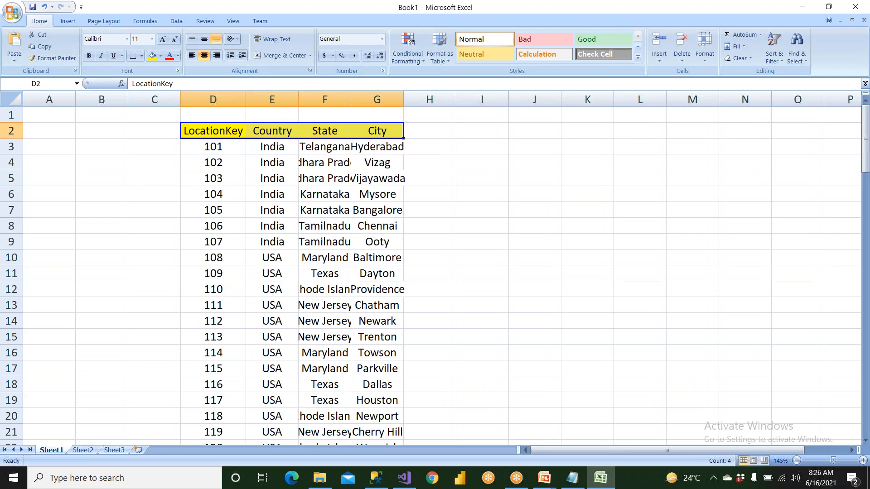
pyautogui.doubleClick(298, 99)
pyautogui.doubleClick(342, 100)
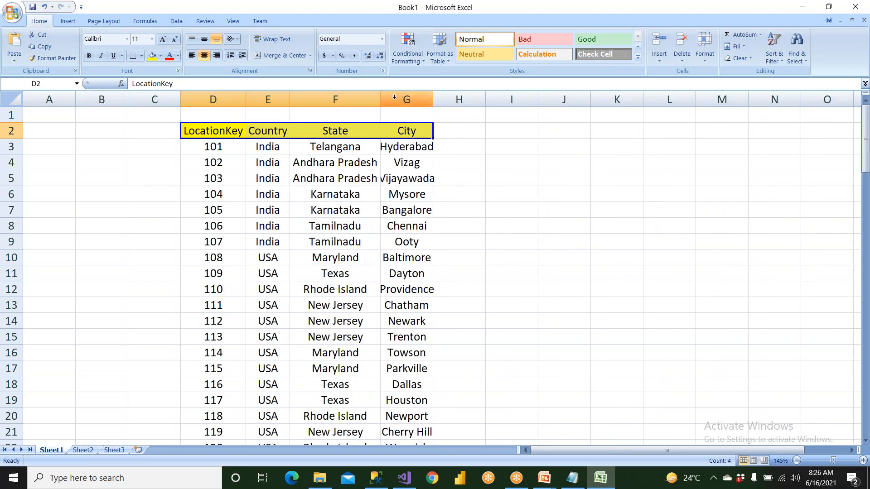
pyautogui.doubleClick(381, 100)
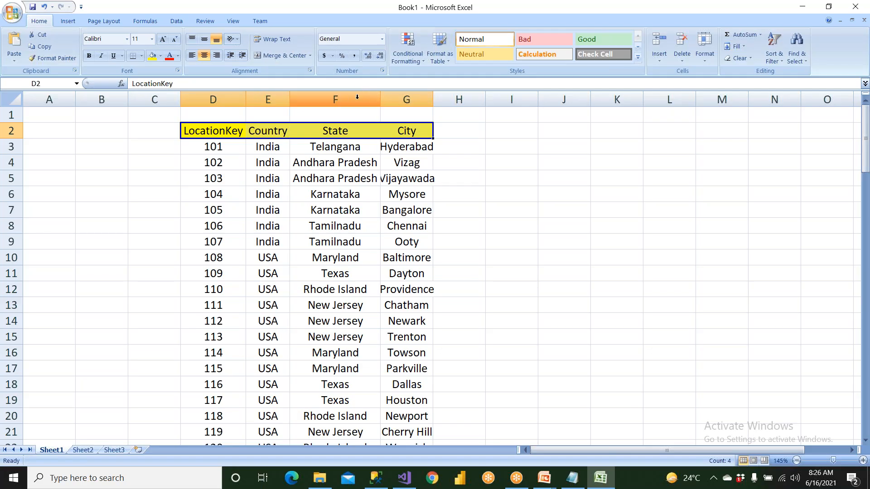
# - Left-align the State and City columns and widen the City column so its names fit
pyautogui.click(335, 99)
pyautogui.click(192, 56)
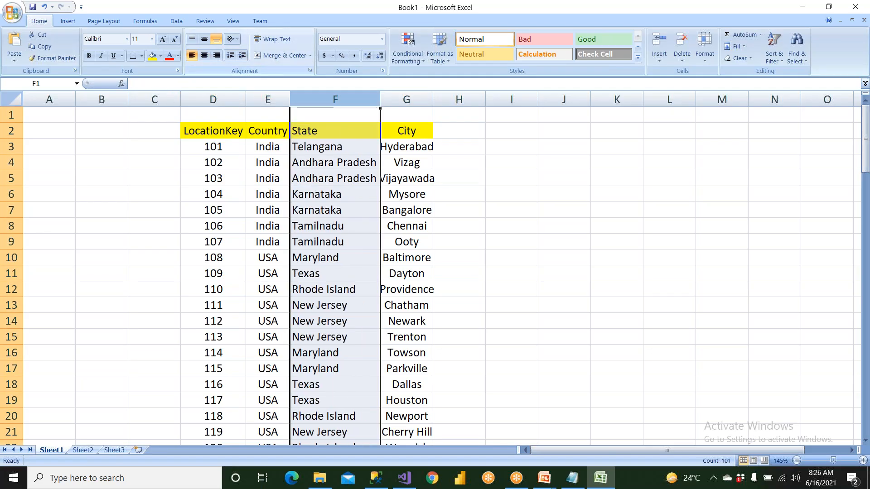
pyautogui.click(450, 161)
pyautogui.moveTo(432, 99); pyautogui.dragTo(491, 100)
pyautogui.click(447, 100)
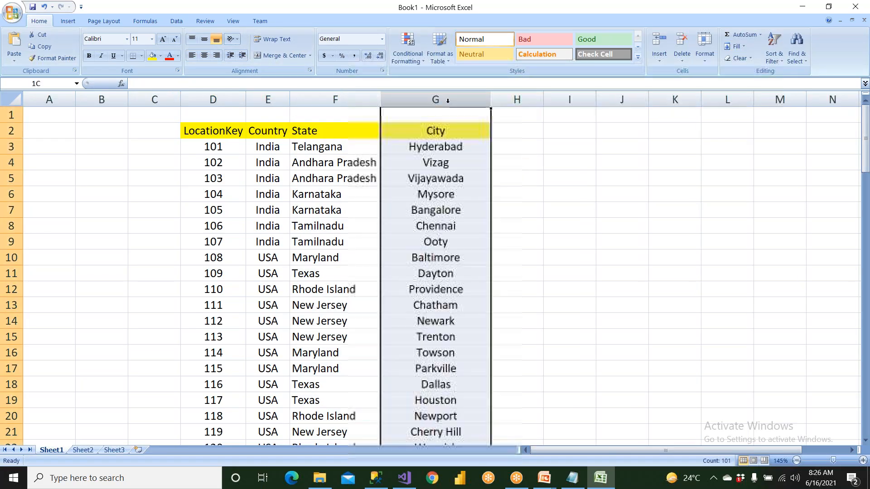
pyautogui.click(192, 55)
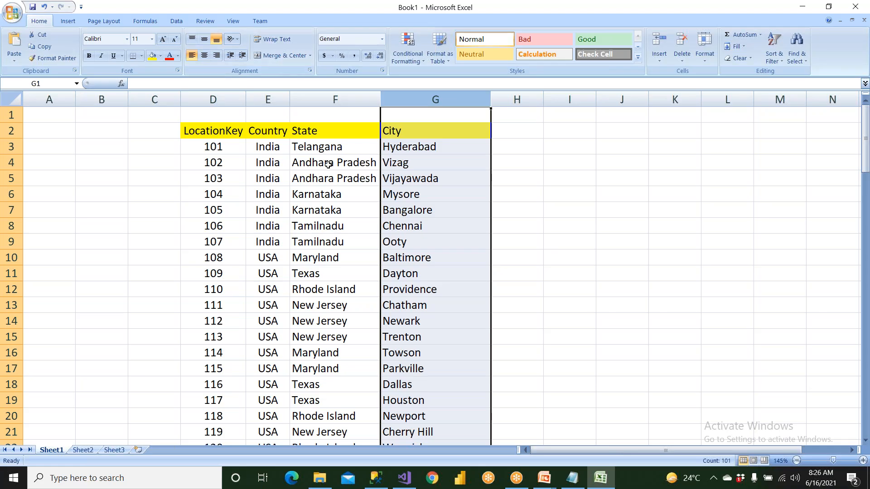
# - Examine the Telangana and Andhra Pradesh rows by selecting their state cells and matching cities
pyautogui.moveTo(331, 148); pyautogui.dragTo(408, 147)
pyautogui.moveTo(355, 160); pyautogui.dragTo(426, 178)
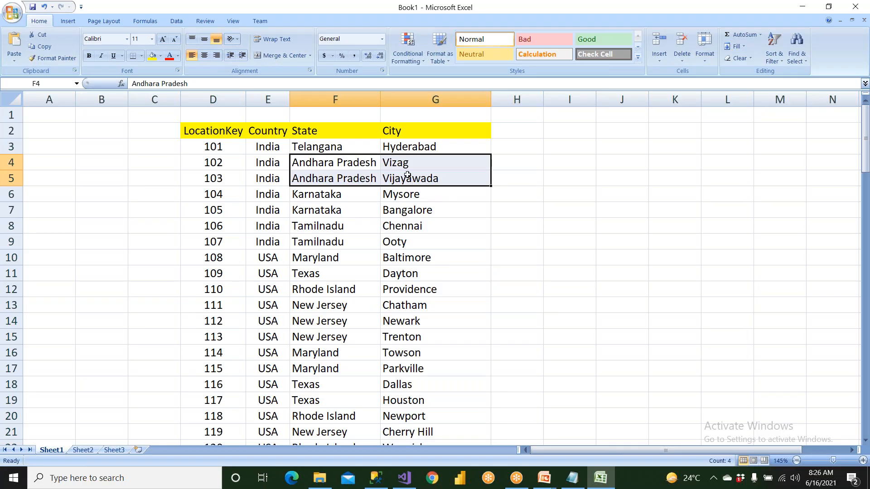
pyautogui.click(343, 167)
pyautogui.click(343, 181)
pyautogui.moveTo(391, 169); pyautogui.dragTo(402, 183)
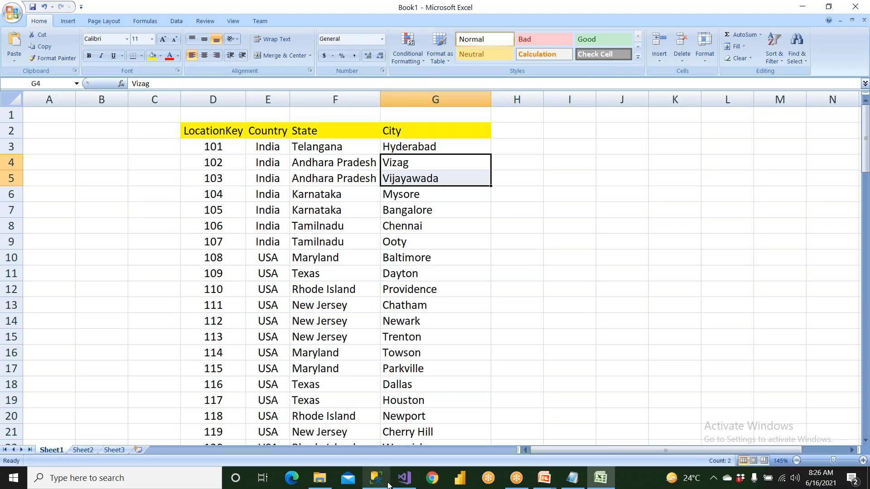
# - Switch to Visual Studio, check the LocHierarchy levels in the Location dimension's structure, and collapse Andhra Pradesh in its member browser
pyautogui.click(404, 478)
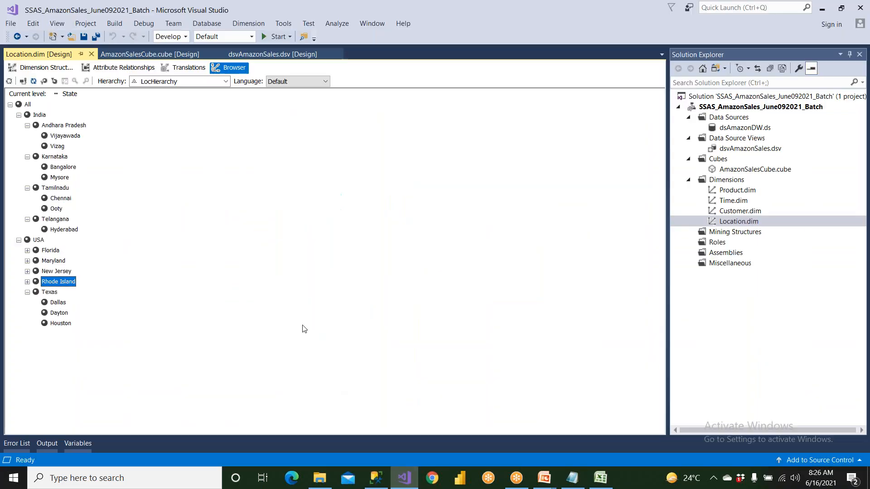
pyautogui.click(52, 71)
pyautogui.click(229, 127)
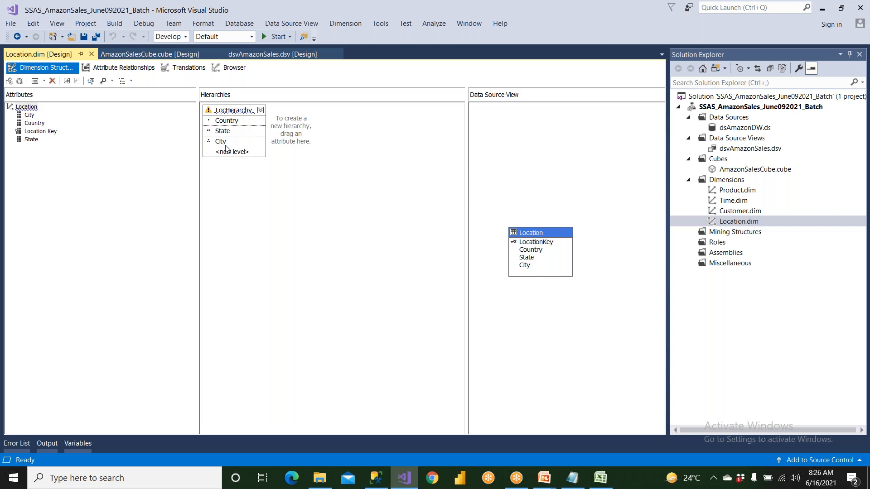
pyautogui.click(234, 69)
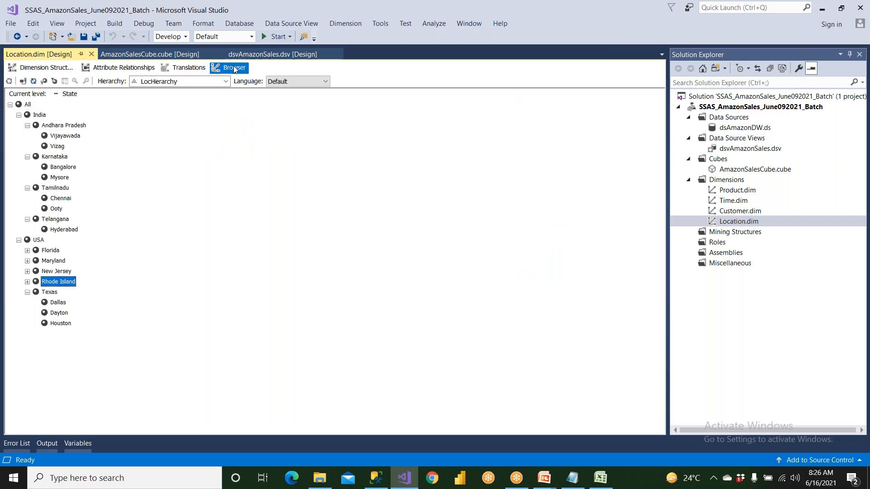
pyautogui.click(29, 127)
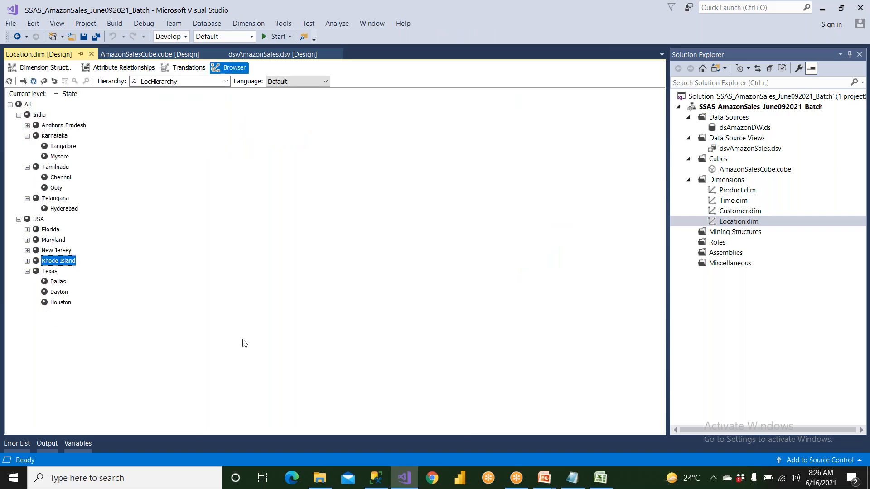
# - Return to the Excel sheet and select the records from the header down, plus the State, City and Country cells of the Florida rows
pyautogui.click(374, 485)
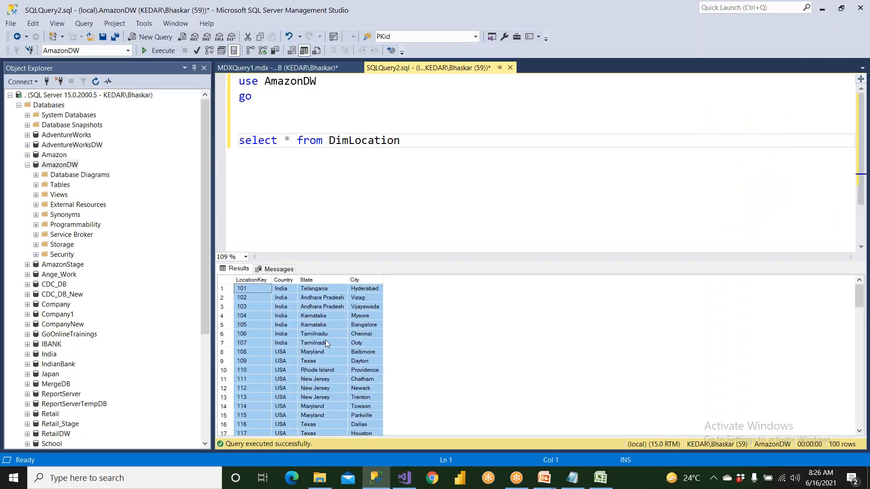
pyautogui.click(600, 478)
pyautogui.moveTo(213, 131); pyautogui.dragTo(407, 338)
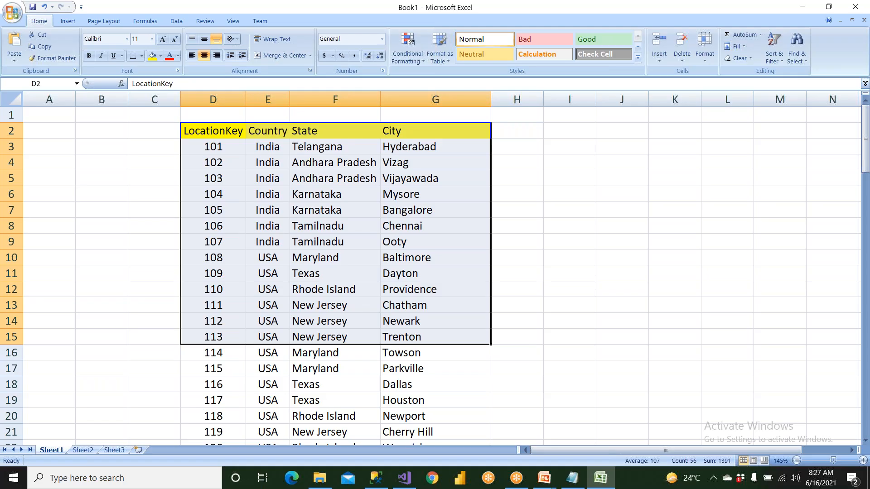
pyautogui.scroll(-6, 336, 277)
pyautogui.moveTo(327, 179); pyautogui.dragTo(347, 354)
pyautogui.moveTo(420, 181); pyautogui.dragTo(436, 396)
pyautogui.moveTo(280, 181); pyautogui.dragTo(283, 410)
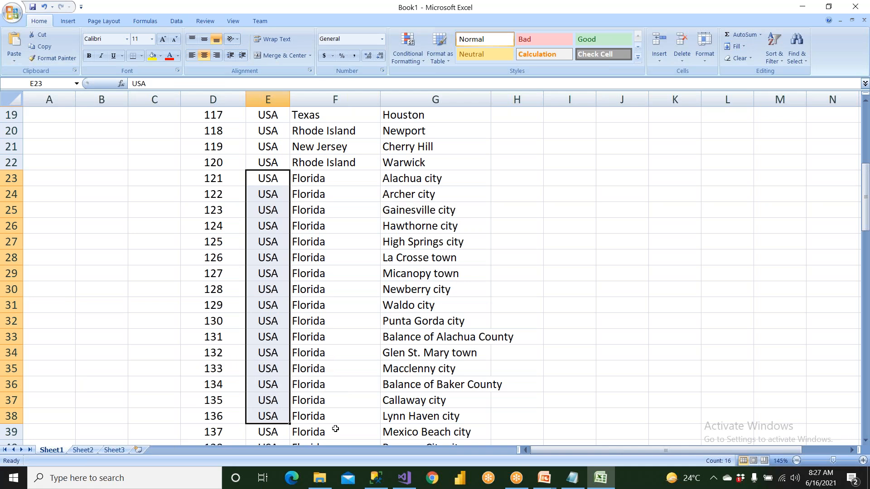
# - Switch to Visual Studio and expand Florida under USA to review its cities in LocHierarchy
pyautogui.click(408, 484)
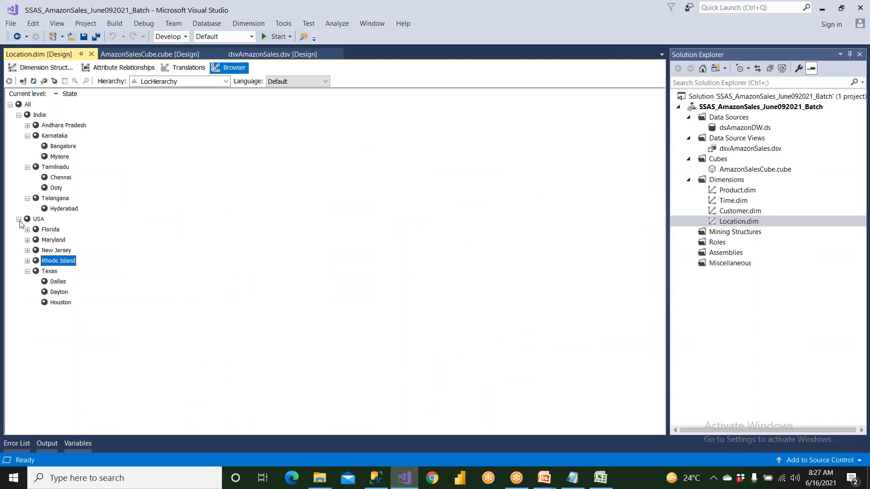
pyautogui.click(52, 230)
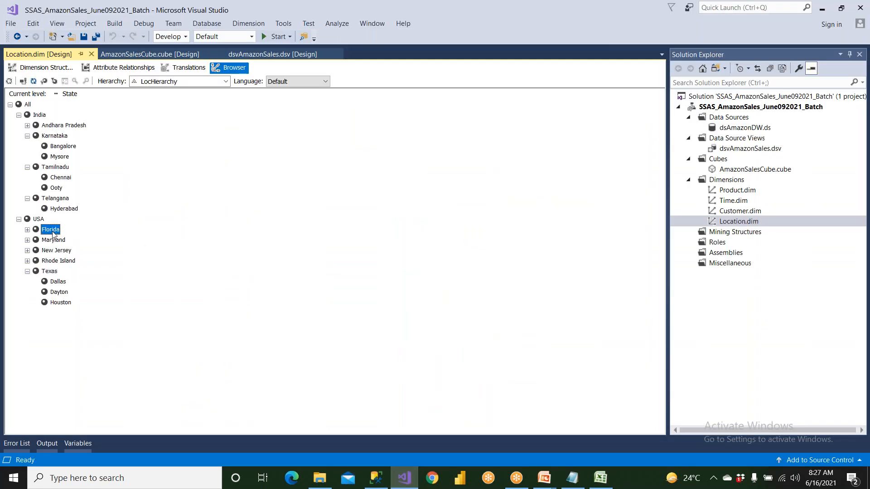
pyautogui.click(28, 230)
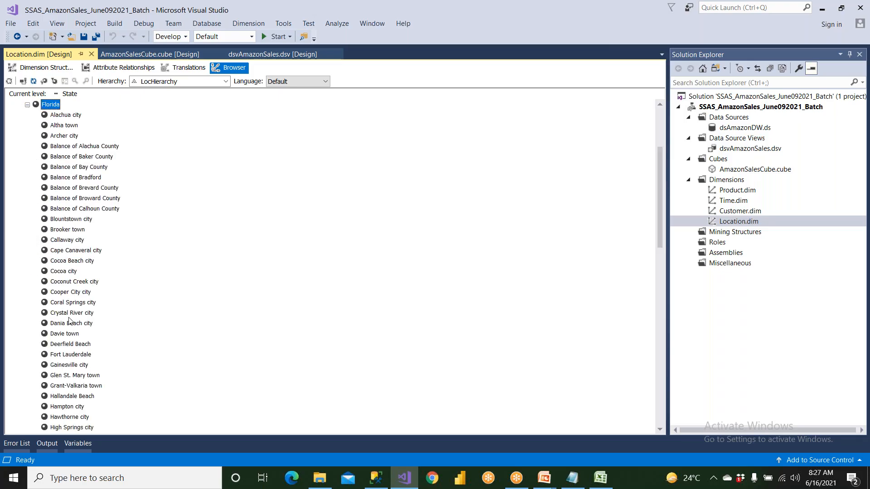
pyautogui.scroll(4, 76, 376)
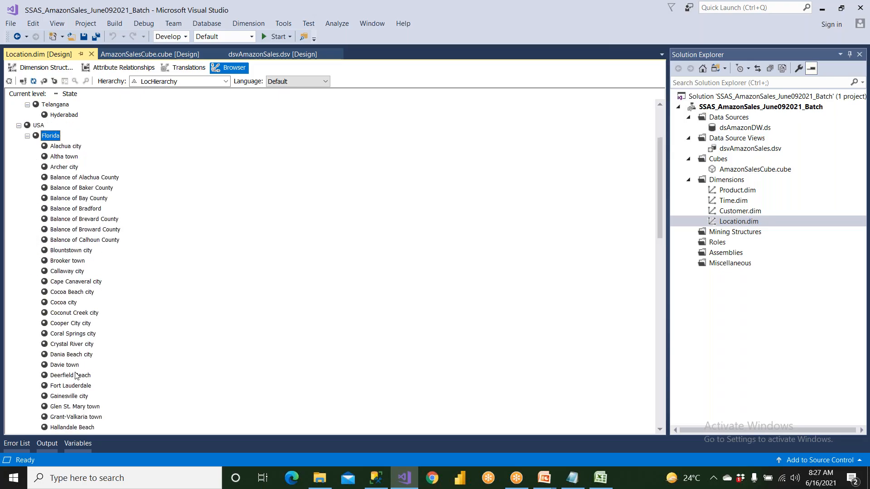
# - Collapse USA, Tamilnadu and Karnataka, and fold the whole LocHierarchy tree up to the All member
pyautogui.click(18, 219)
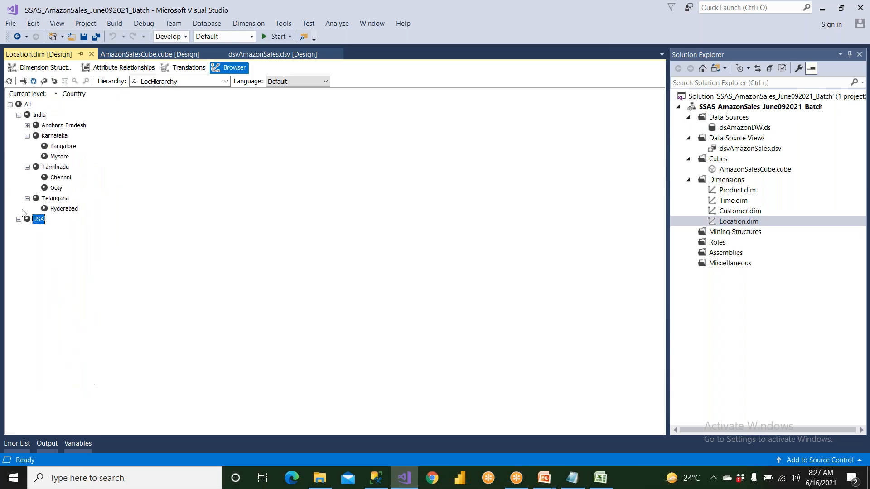
pyautogui.click(27, 167)
pyautogui.click(27, 136)
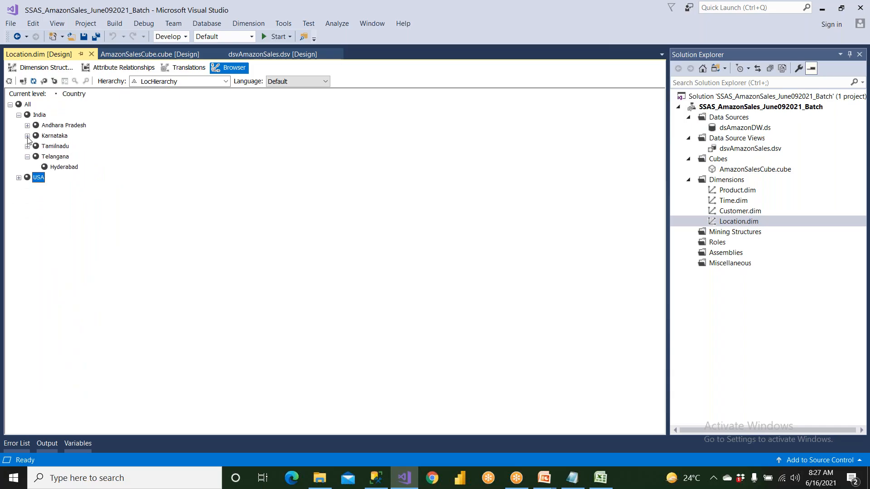
pyautogui.click(10, 105)
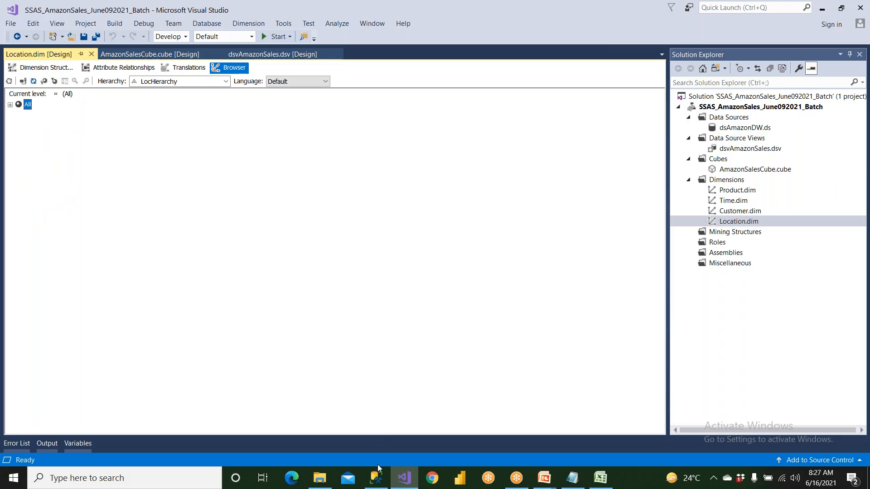
# - Switch to MDXQuery1.mdx in SQL Server Management Studio and highlight the Location references under Attributes/Cols and under Hierarchy
pyautogui.click(376, 478)
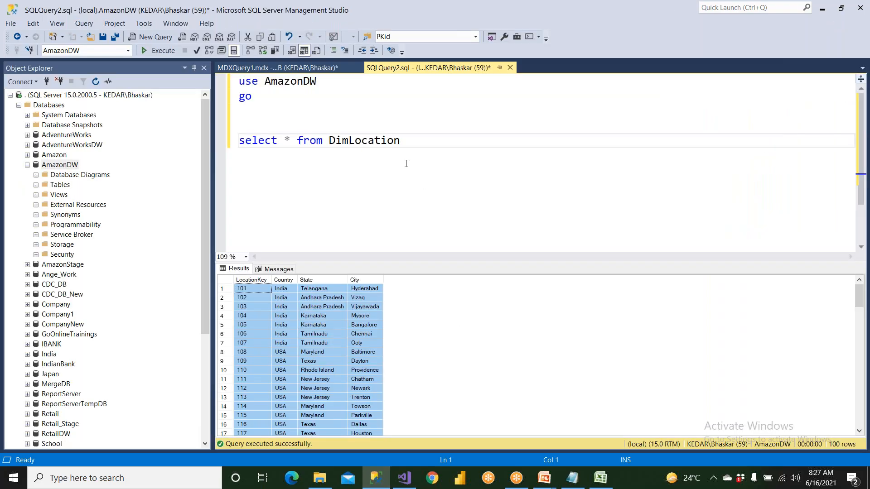
pyautogui.click(312, 65)
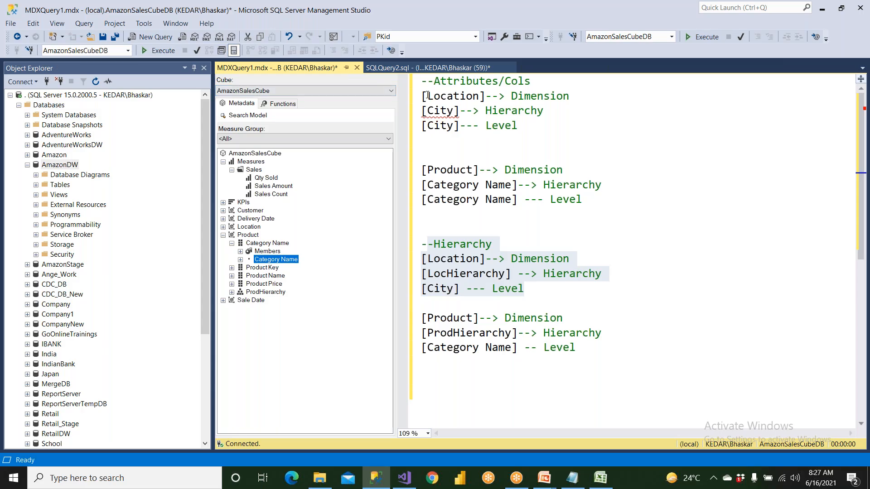
pyautogui.moveTo(427, 95); pyautogui.dragTo(472, 127)
pyautogui.moveTo(459, 260); pyautogui.dragTo(417, 253)
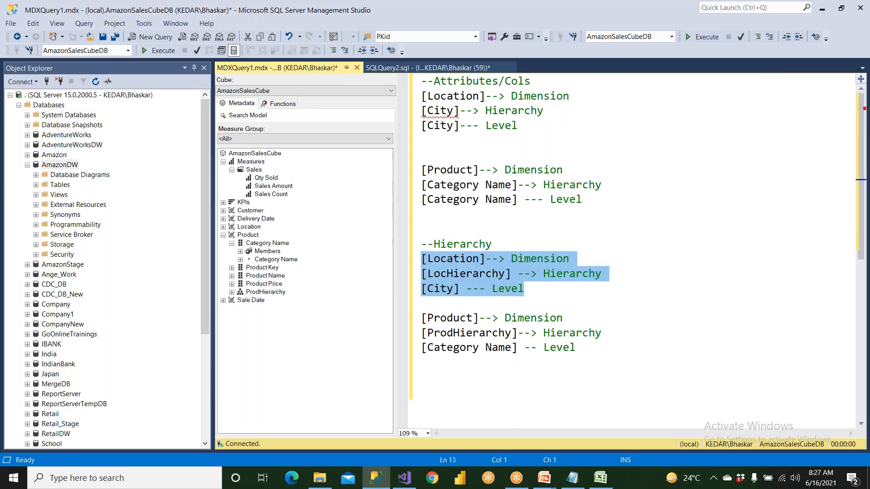
# - Highlight the Dimension, Hierarchy and Level notes of the Product references in the Hierarchy section
pyautogui.click(504, 319)
pyautogui.doubleClick(526, 319)
pyautogui.click(544, 333)
pyautogui.doubleClick(553, 333)
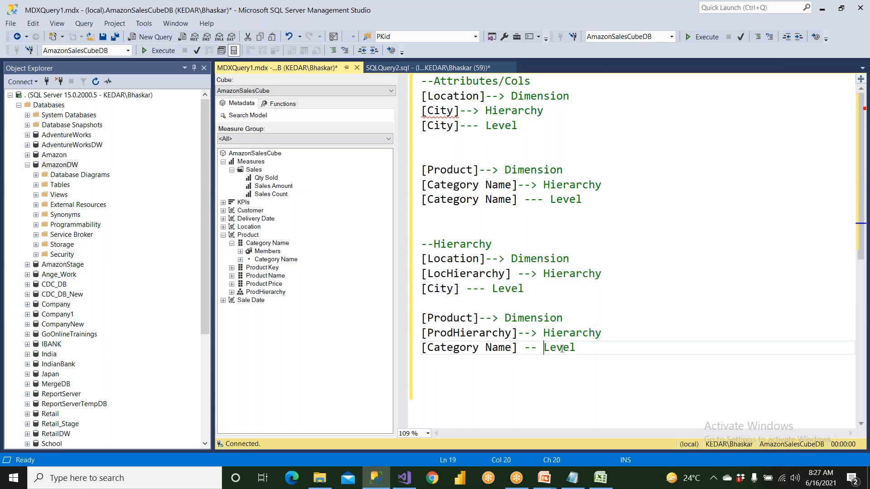
pyautogui.doubleClick(562, 348)
# - Below the Product hierarchy references, add the comment lines "--Country wise , sales amount" and "--Attribute"
pyautogui.scroll(-3, 582, 350)
pyautogui.click(595, 245)
pyautogui.press('Return')
pyautogui.press('Return')
pyautogui.click(597, 242)
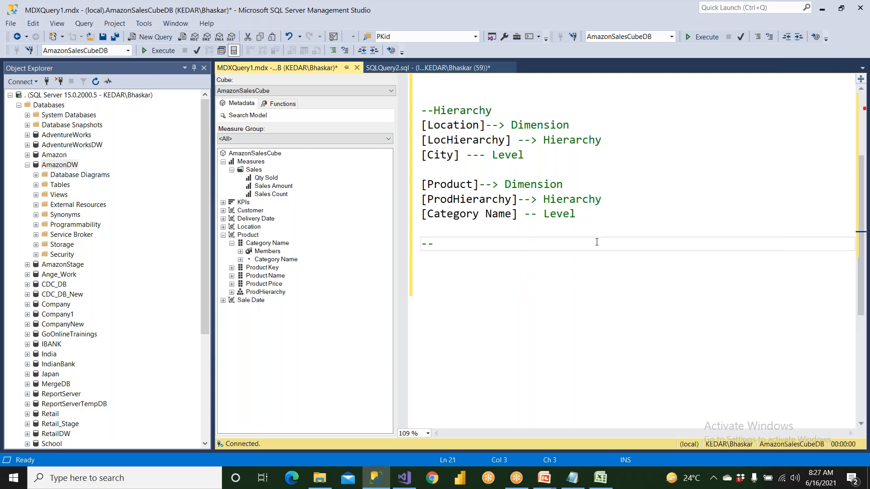
pyautogui.write('--Country wise , sales amount')
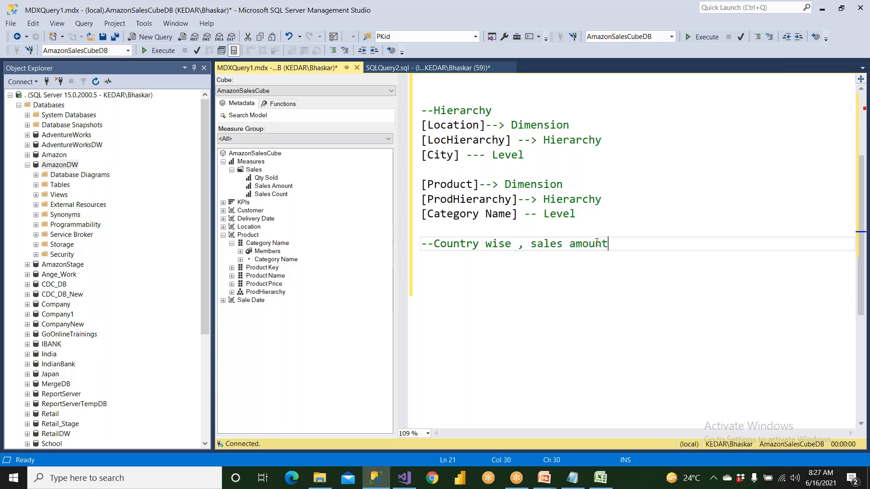
pyautogui.press('Return')
pyautogui.write('--Attribute')
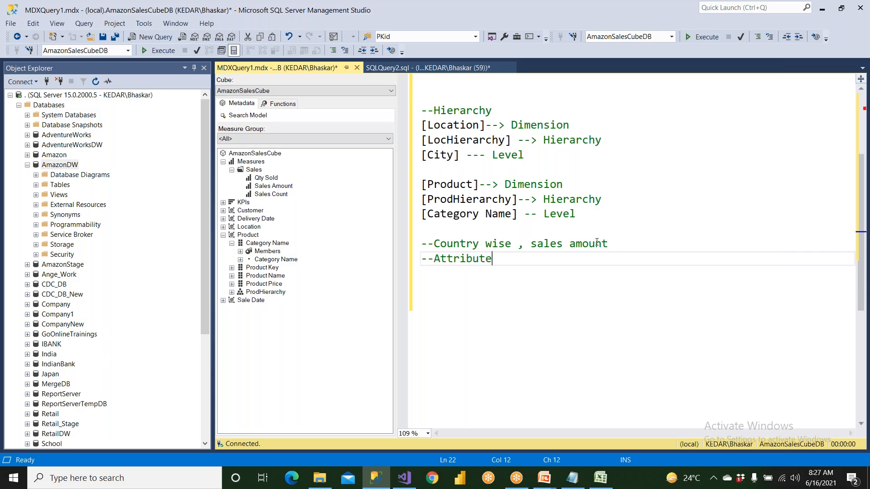
# - Start a query under the --Attribute comment with a select line and from [AmazonSalesCube]
pyautogui.press('Return')
pyautogui.write('select')
pyautogui.press('Return')
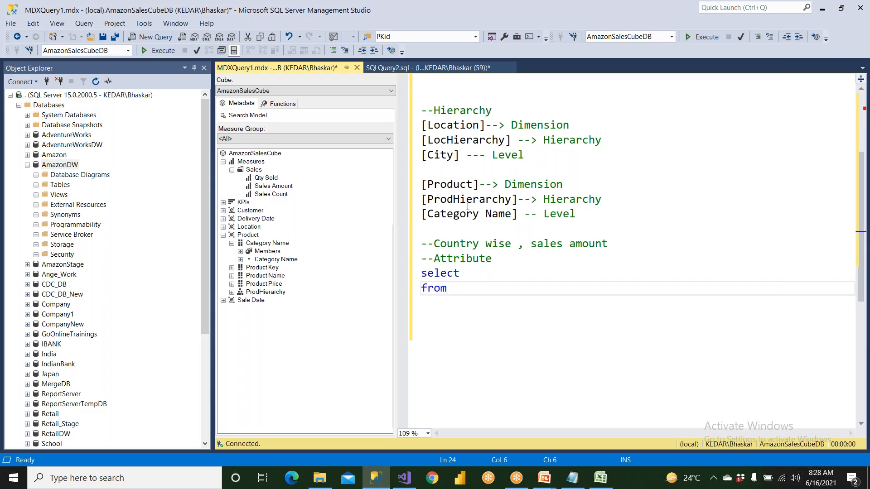
pyautogui.moveTo(272, 154); pyautogui.dragTo(471, 296)
# - Insert the Sales Amount measure after select as [Measures].[Sales Amount] on 1, with a trailing comma
pyautogui.moveTo(531, 245); pyautogui.dragTo(675, 240)
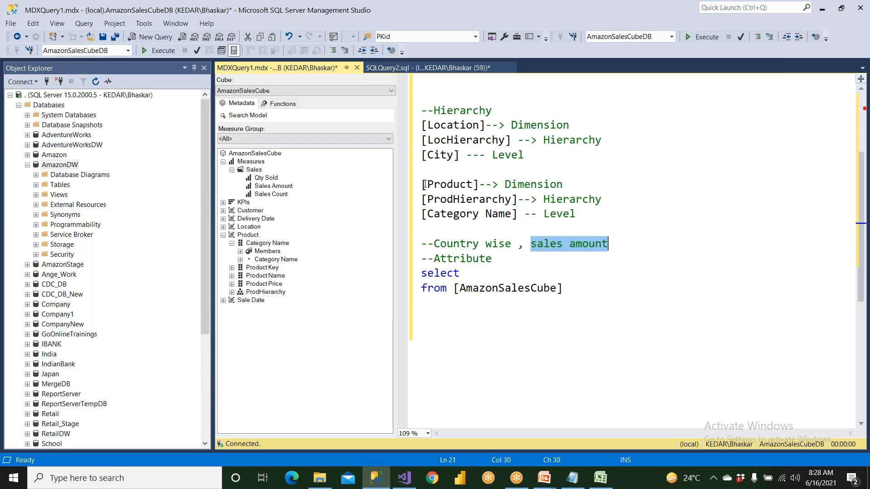
pyautogui.click(290, 186)
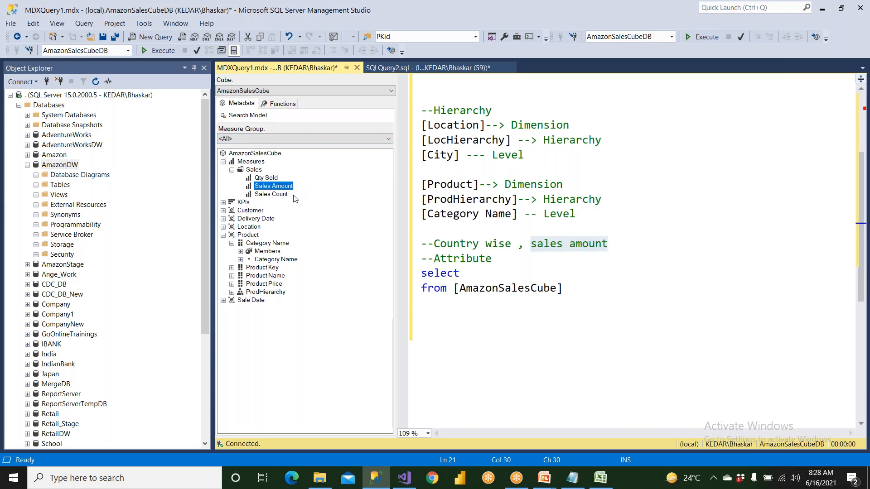
pyautogui.moveTo(434, 239); pyautogui.dragTo(461, 243)
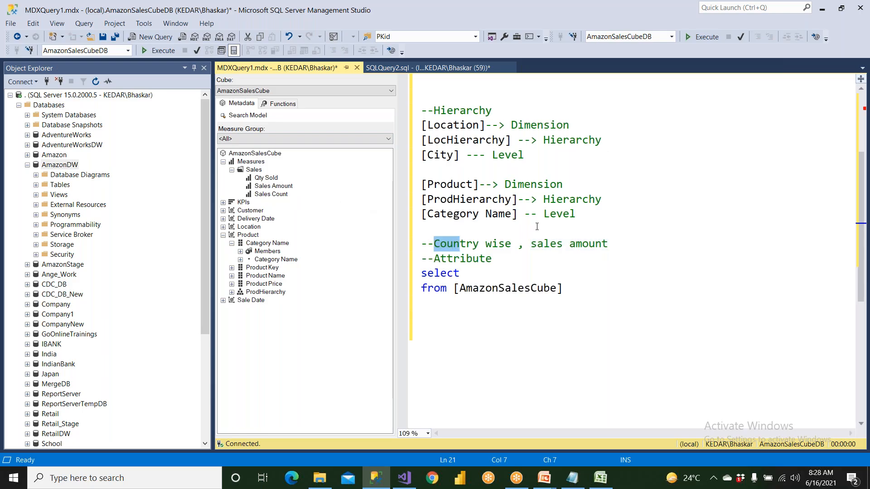
pyautogui.moveTo(537, 243); pyautogui.dragTo(609, 243)
pyautogui.moveTo(288, 188); pyautogui.dragTo(484, 280)
pyautogui.click(461, 276)
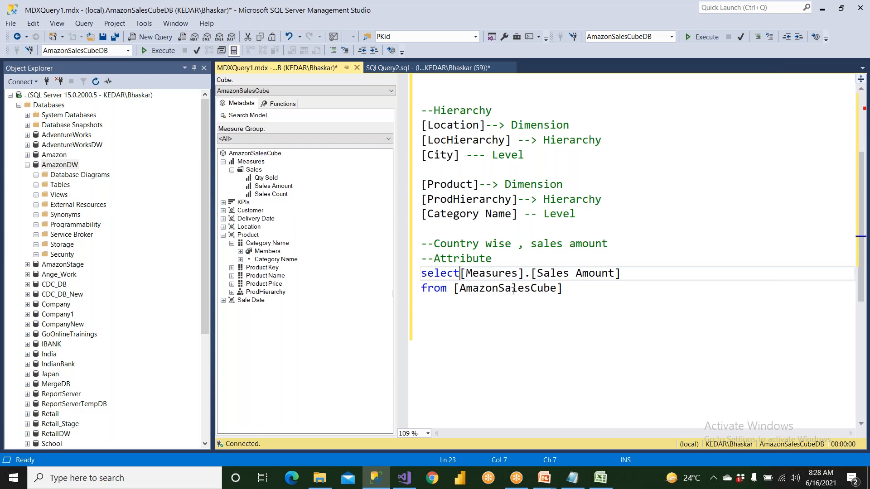
pyautogui.click(648, 277)
pyautogui.write('on 1,')
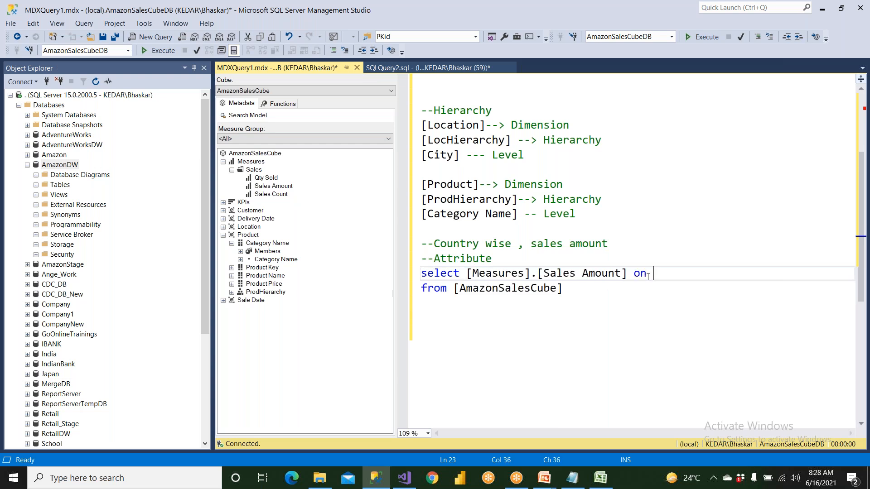
# - Add new lines before the from clause, and indent the measure and the line for the second axis
pyautogui.press('Return')
pyautogui.press('Return')
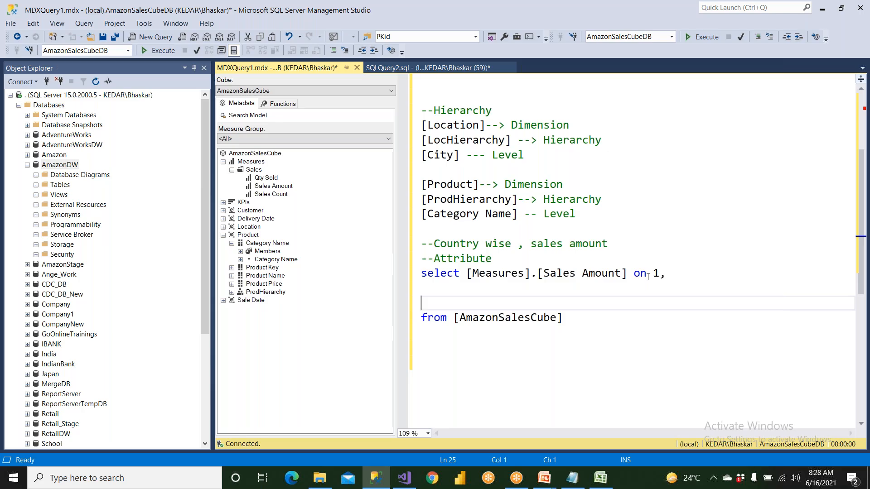
pyautogui.press('Up')
pyautogui.moveTo(661, 275); pyautogui.dragTo(675, 280)
pyautogui.click(439, 287)
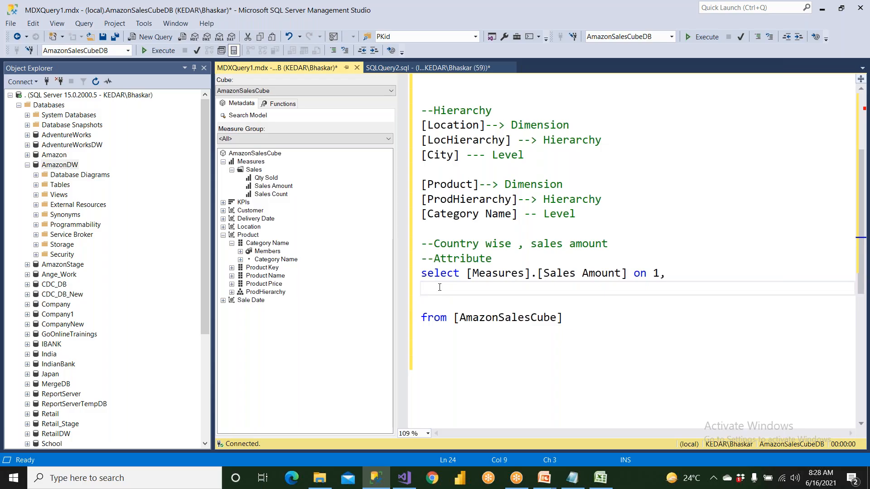
pyautogui.click(462, 278)
pyautogui.click(467, 292)
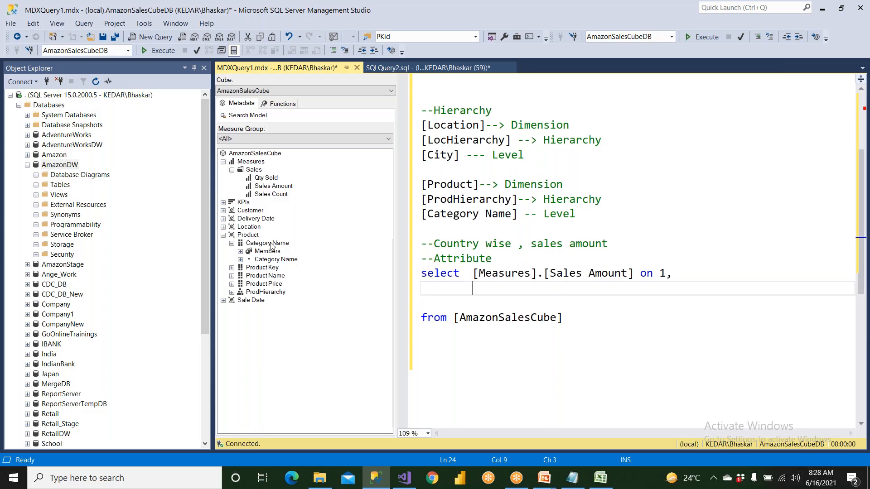
# - In the cube metadata, fold Product, then expand Location and its Country attribute down to the Country level
pyautogui.click(224, 235)
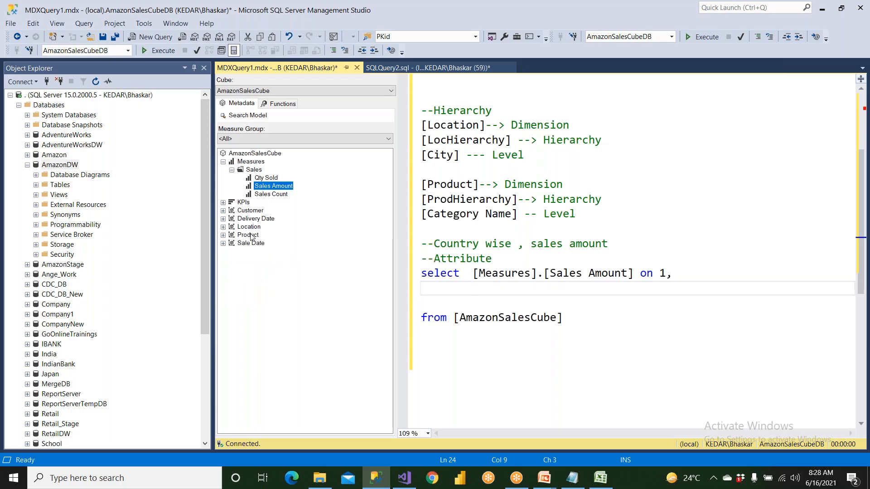
pyautogui.click(253, 235)
pyautogui.click(250, 227)
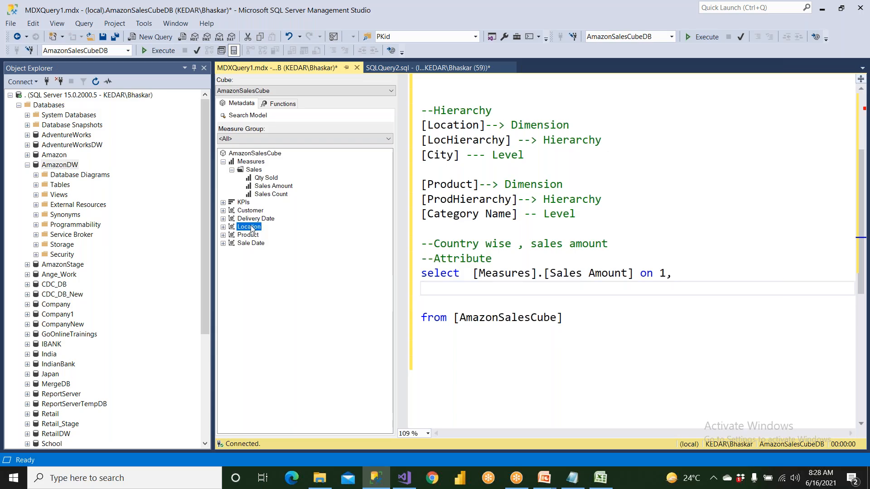
pyautogui.click(223, 227)
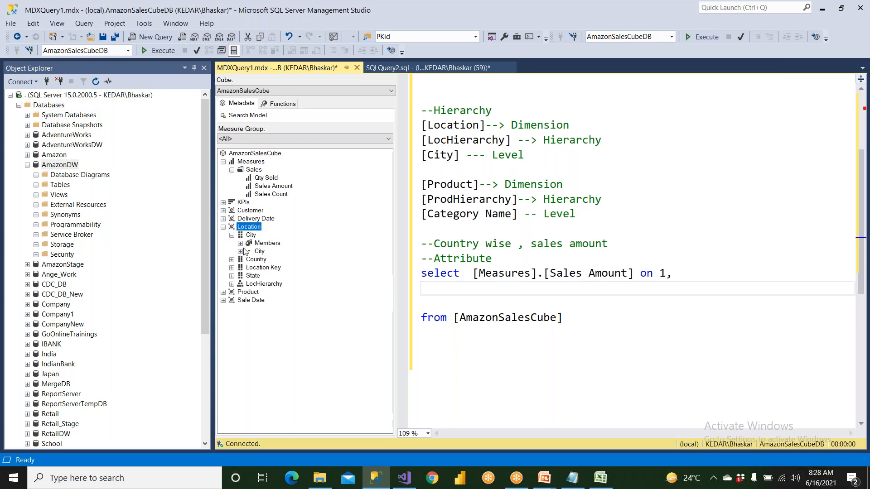
pyautogui.click(232, 236)
pyautogui.click(254, 244)
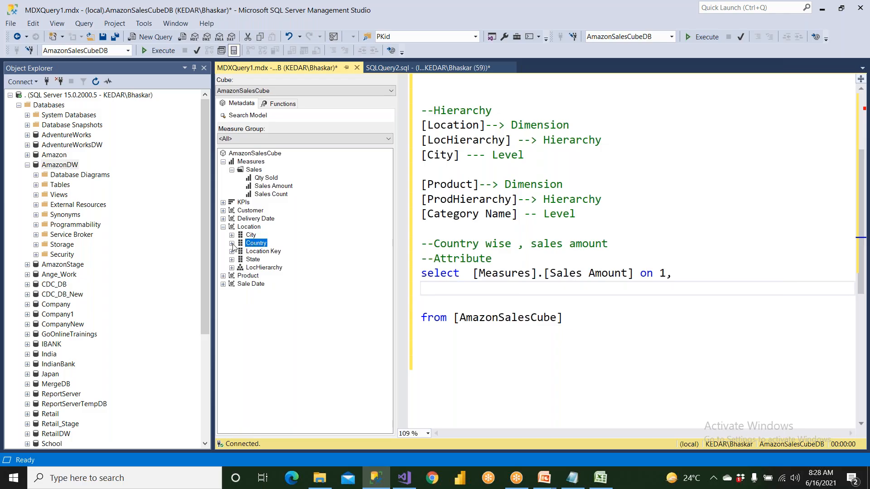
pyautogui.click(232, 244)
pyautogui.click(267, 260)
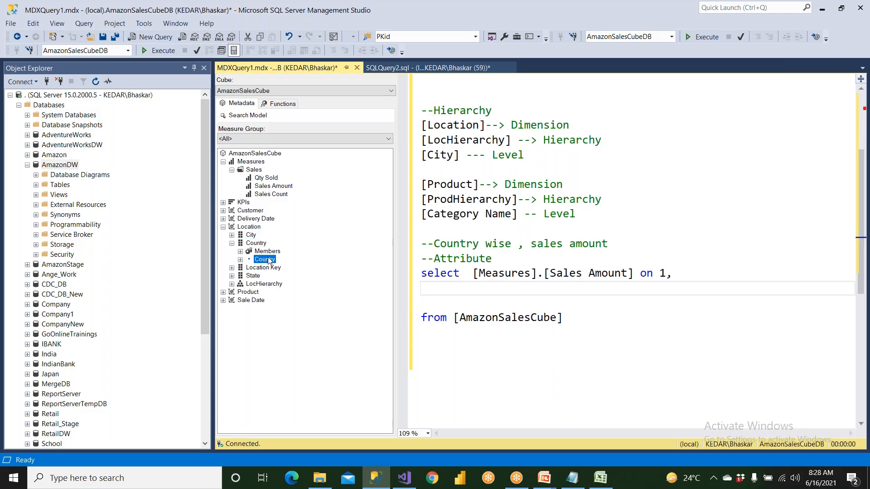
pyautogui.click(256, 243)
pyautogui.click(254, 276)
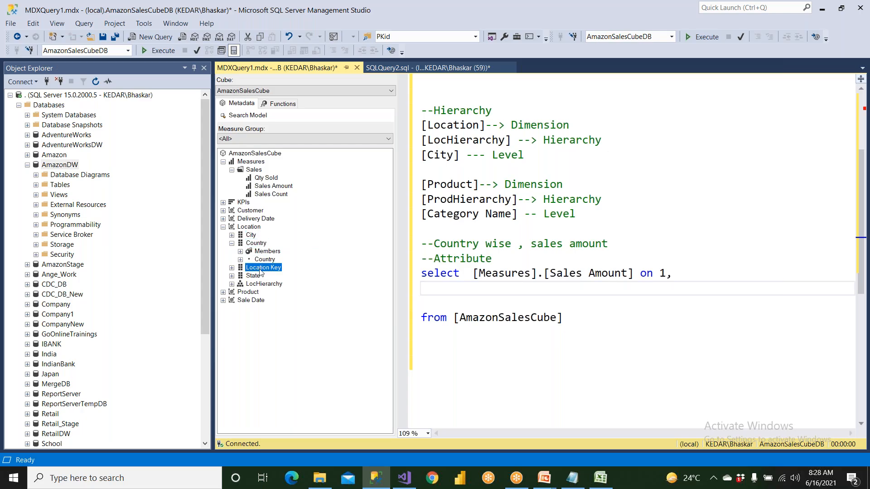
pyautogui.click(260, 284)
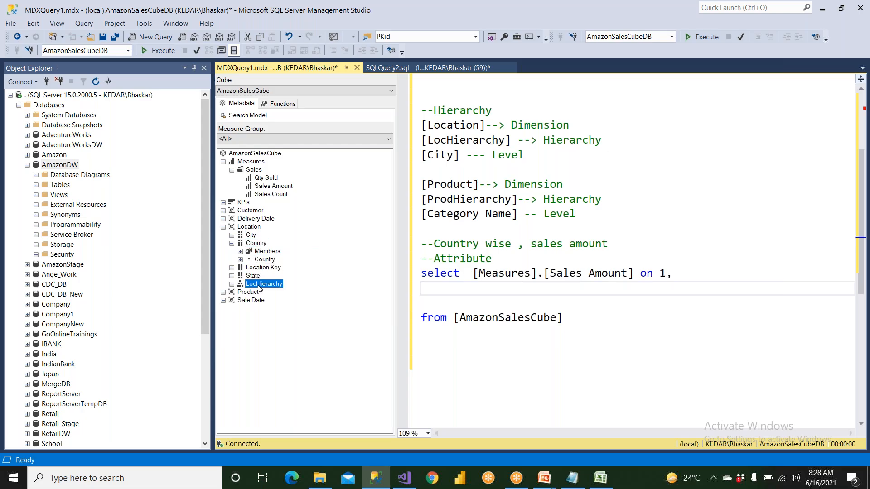
# - Insert the Country attribute's level on the second axis line as [Location].[Country].[Country] on 0
pyautogui.click(272, 261)
pyautogui.moveTo(272, 263); pyautogui.dragTo(476, 291)
pyautogui.click(676, 289)
pyautogui.write('on ')
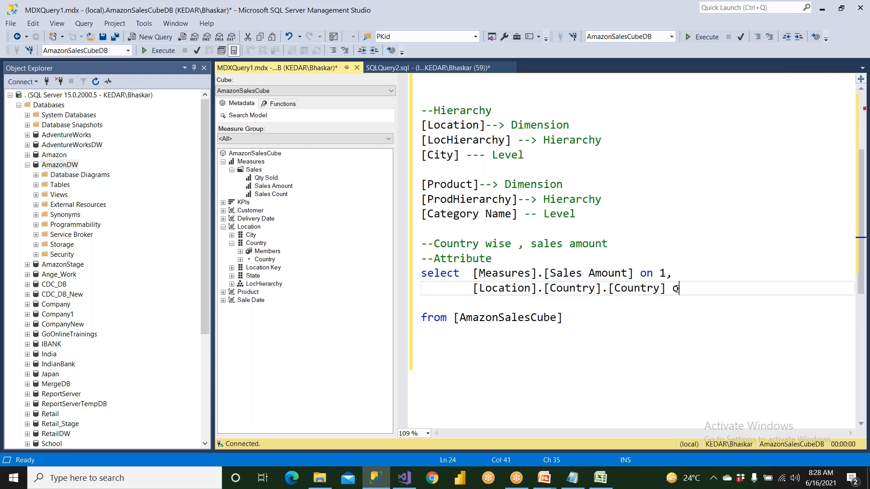
pyautogui.write('0')
# - Swap the axis numbers so Sales Amount is on 0 and [Location].[Country].[Country] is on 1
pyautogui.click(664, 273)
pyautogui.hotkey('shift', 'Left')
pyautogui.write('0')
pyautogui.click(693, 289)
pyautogui.hotkey('shift', 'Right')
pyautogui.write('1')
# - Select the whole select statement under --Attribute and execute it
pyautogui.moveTo(471, 275); pyautogui.dragTo(688, 275)
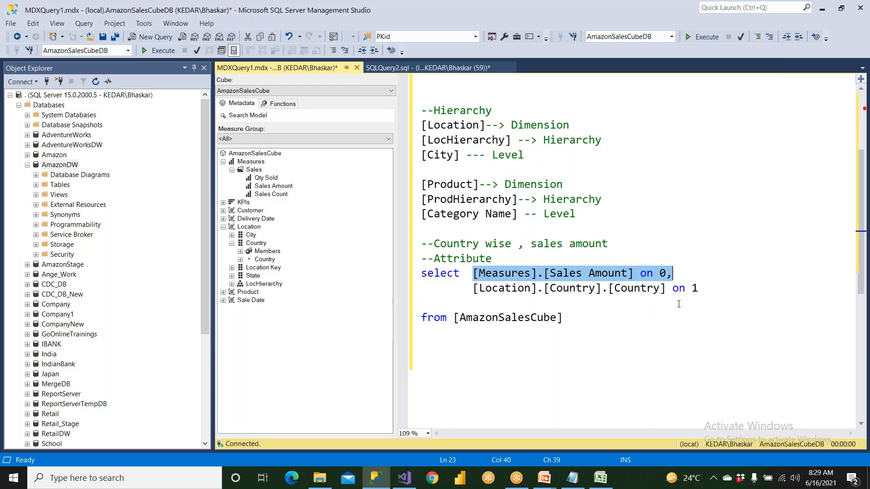
pyautogui.click(695, 288)
pyautogui.moveTo(660, 273); pyautogui.dragTo(672, 274)
pyautogui.moveTo(588, 322); pyautogui.dragTo(421, 273)
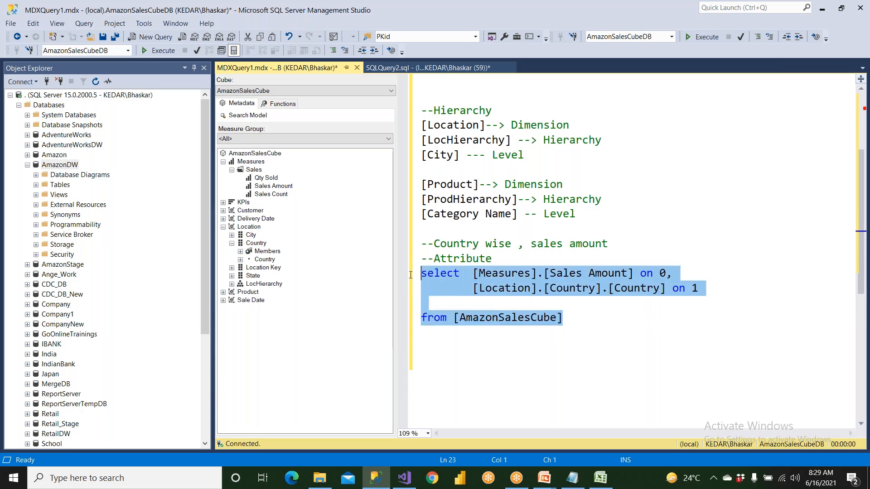
pyautogui.click(164, 50)
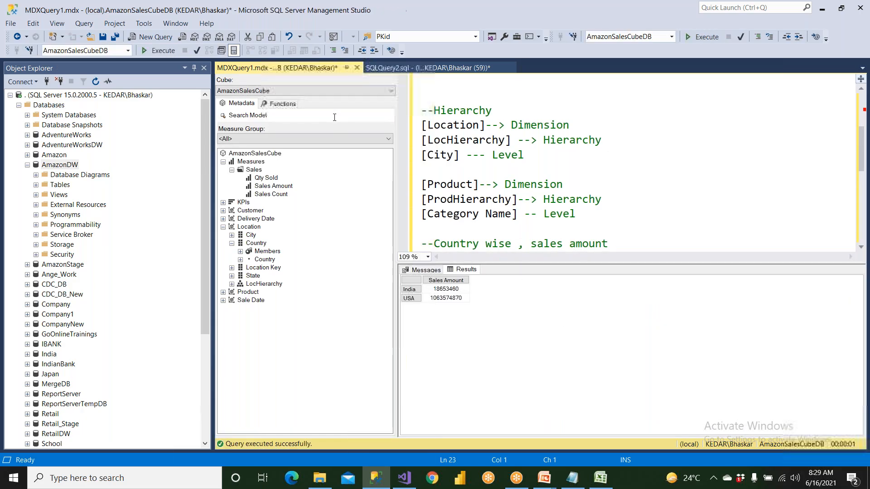
pyautogui.scroll(-2, 437, 174)
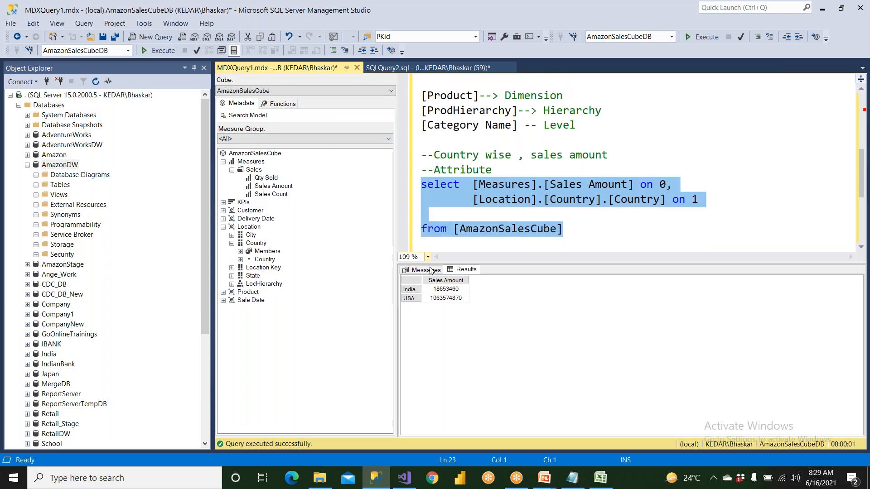
# - Remove the blank line before the from clause and paste a copy of the --Attribute query block below it
pyautogui.click(494, 222)
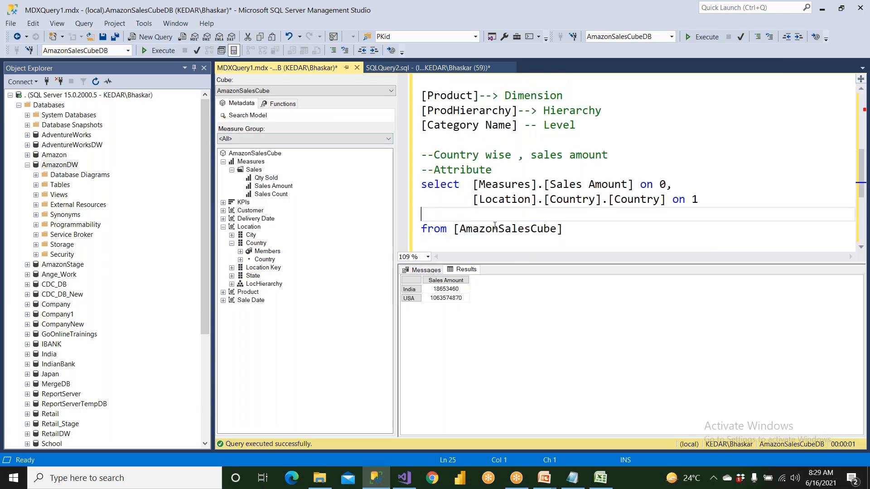
pyautogui.press('Delete')
pyautogui.press('Up')
pyautogui.press('Up')
pyautogui.press('Up')
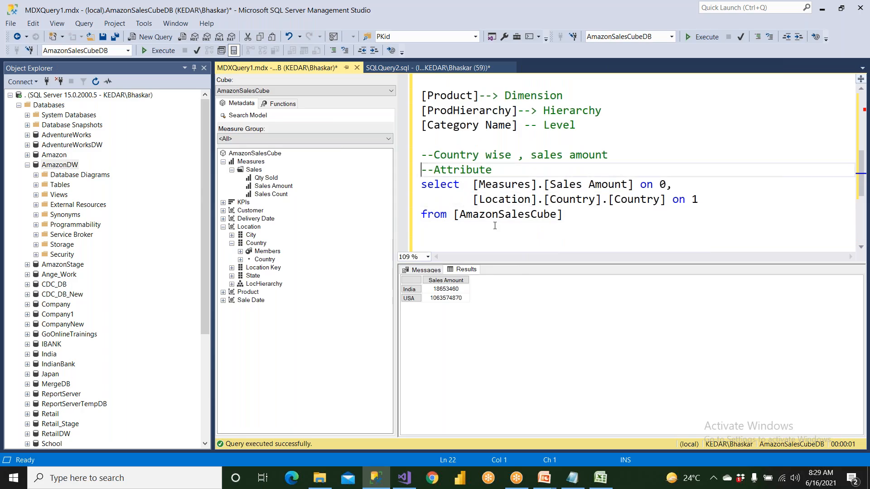
pyautogui.hotkey('shift', 'Down')
pyautogui.hotkey('shift', 'Down')
pyautogui.hotkey('shift', 'Down')
pyautogui.hotkey('shift', 'Down')
pyautogui.hotkey('ctrl', 'c')
pyautogui.press('Down')
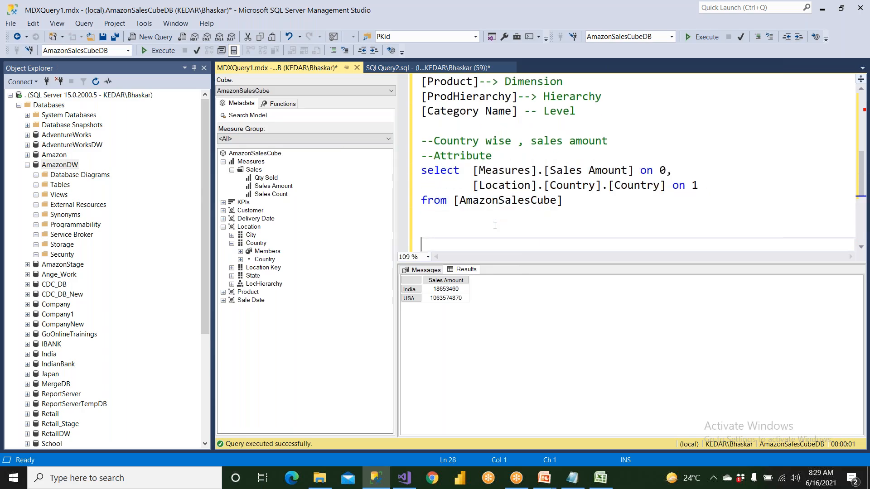
pyautogui.hotkey('ctrl', 'v')
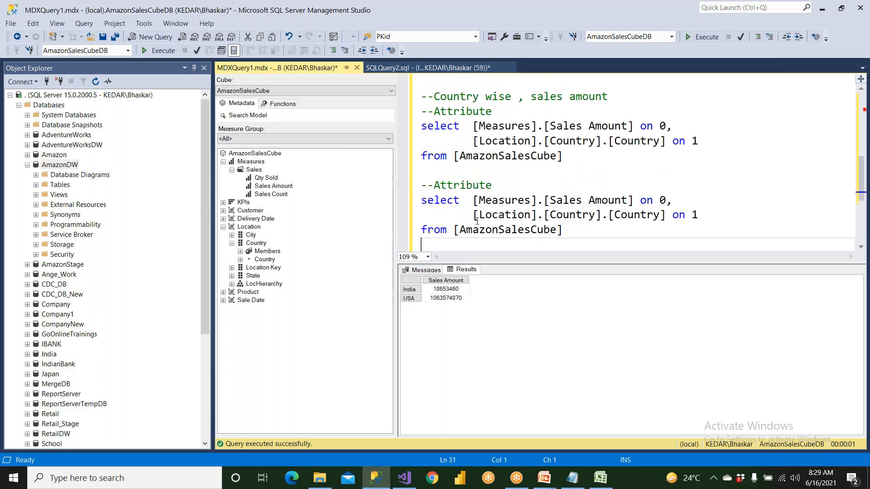
# - Change the copied query's comment to --Hierarchy and delete its [Location].[Country].[Country] reference
pyautogui.doubleClick(448, 184)
pyautogui.write('Hierar')
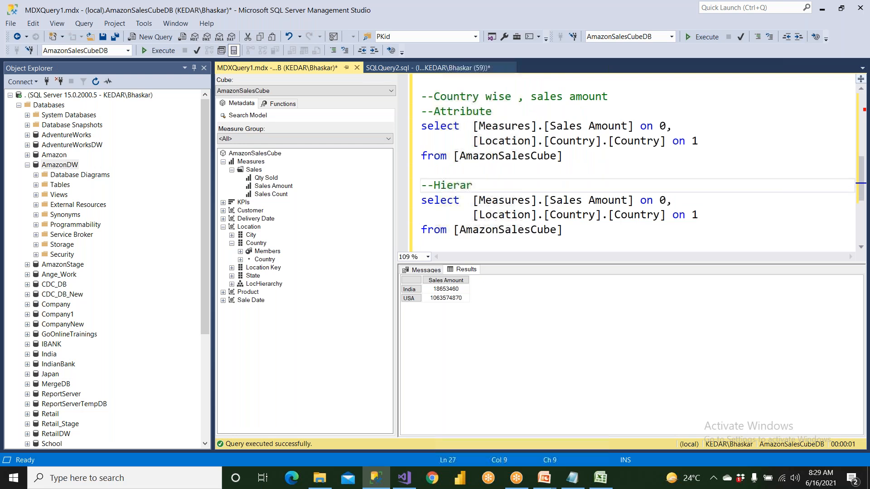
pyautogui.write('chy')
pyautogui.moveTo(473, 214); pyautogui.dragTo(667, 218)
pyautogui.press('Delete')
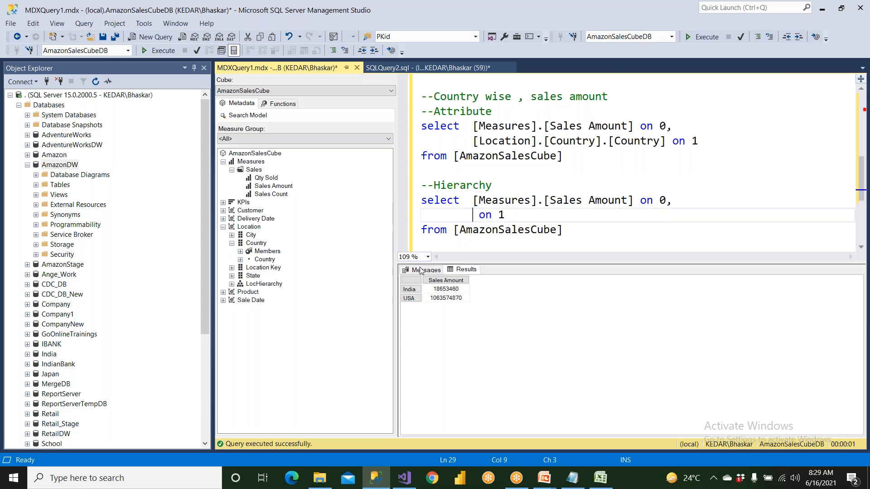
# - Insert [Location].[LocHierarchy].[Country] before "on 1" in the --Hierarchy query, and highlight [Location].[Country].[Country] in the --Attribute query
pyautogui.click(279, 284)
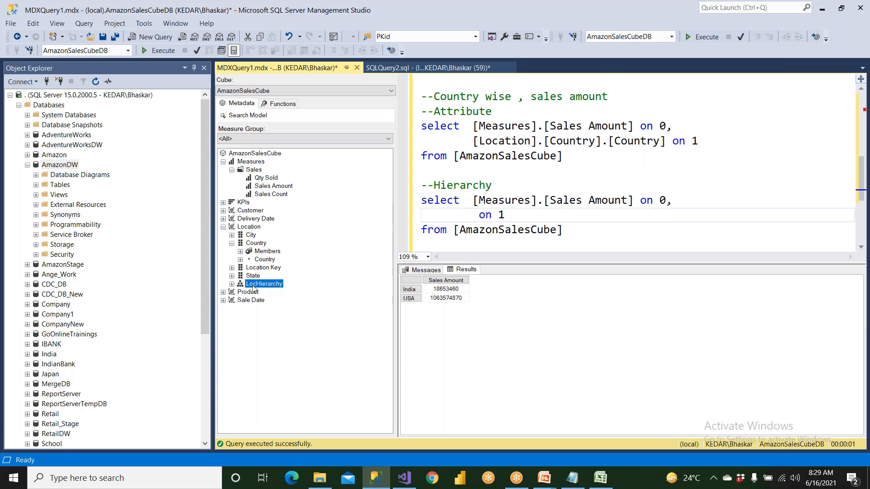
pyautogui.click(232, 284)
pyautogui.click(267, 301)
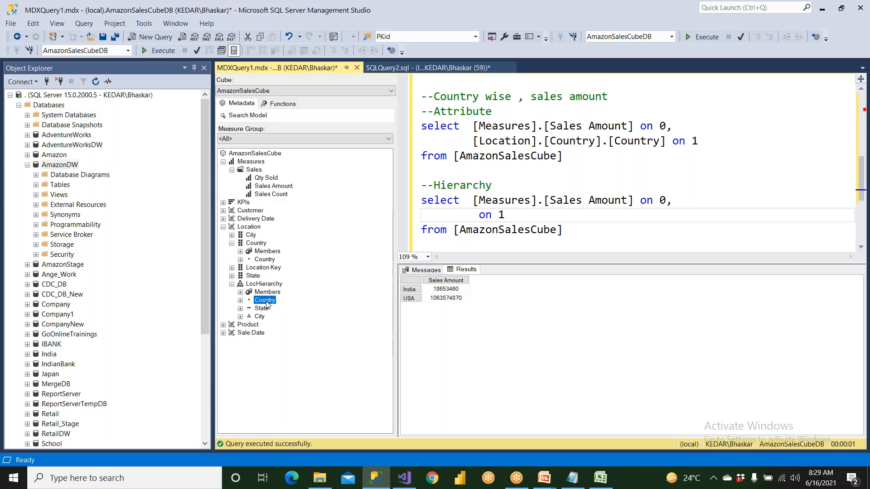
pyautogui.click(413, 242)
pyautogui.click(472, 208)
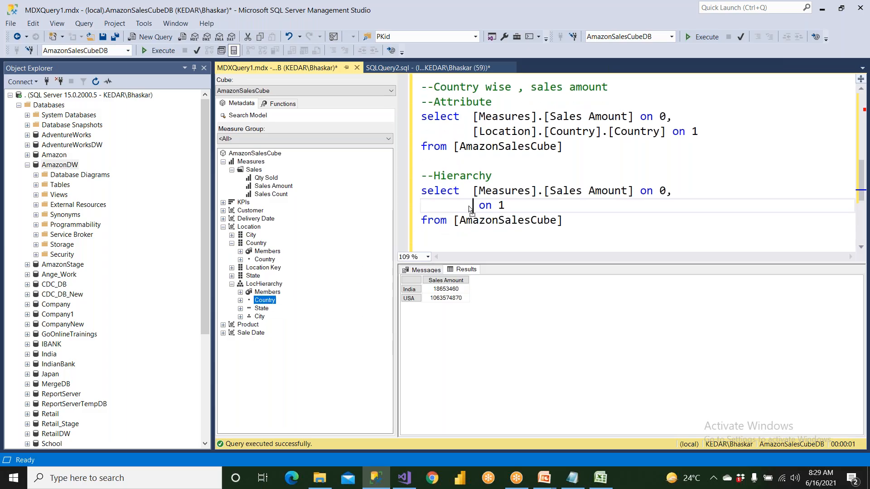
pyautogui.moveTo(471, 210); pyautogui.dragTo(473, 207)
pyautogui.click(543, 246)
pyautogui.moveTo(474, 131); pyautogui.dragTo(665, 131)
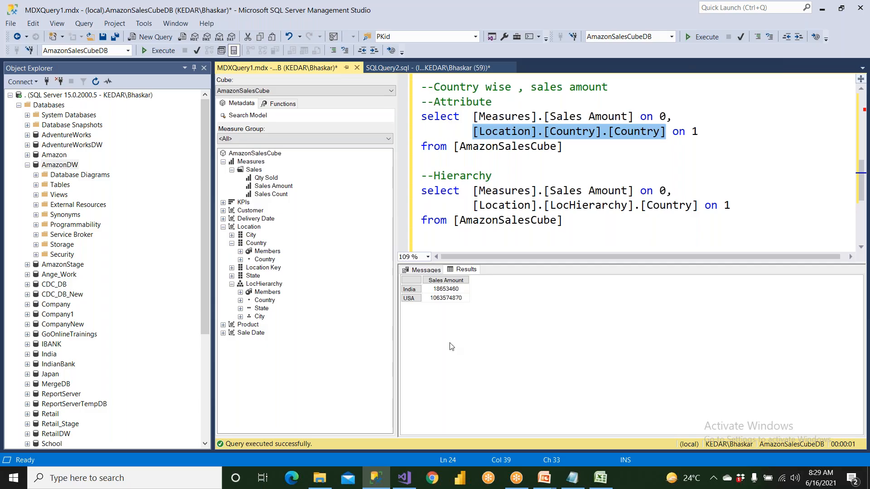
# - Point out the Country level of LocHierarchy and the Country attribute in the cube metadata, and execute the --Hierarchy query
pyautogui.click(268, 300)
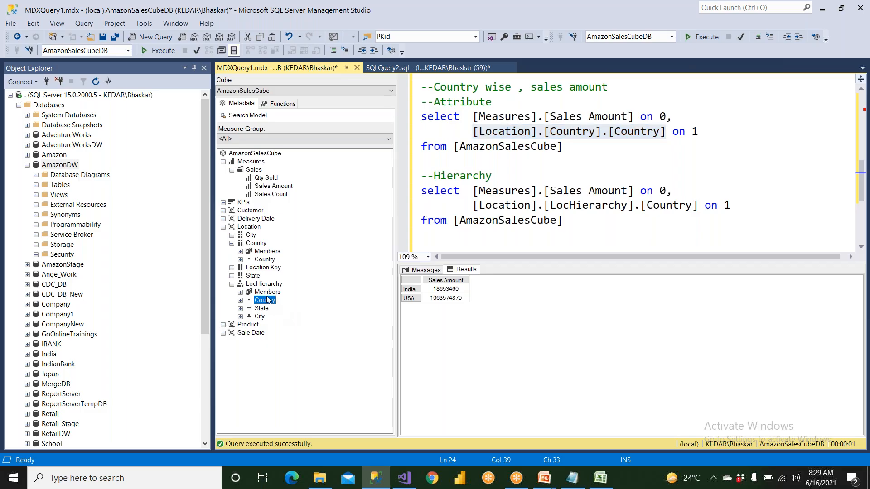
pyautogui.click(263, 267)
pyautogui.click(265, 259)
pyautogui.moveTo(572, 222); pyautogui.dragTo(422, 191)
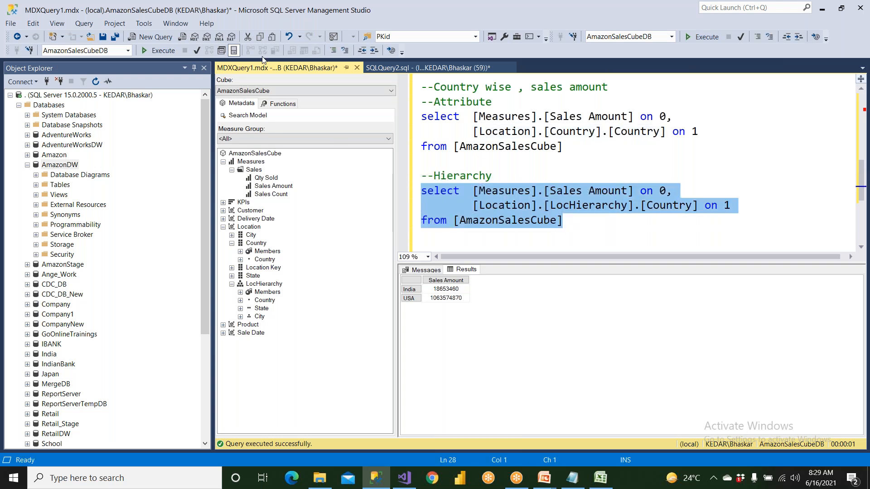
pyautogui.click(160, 51)
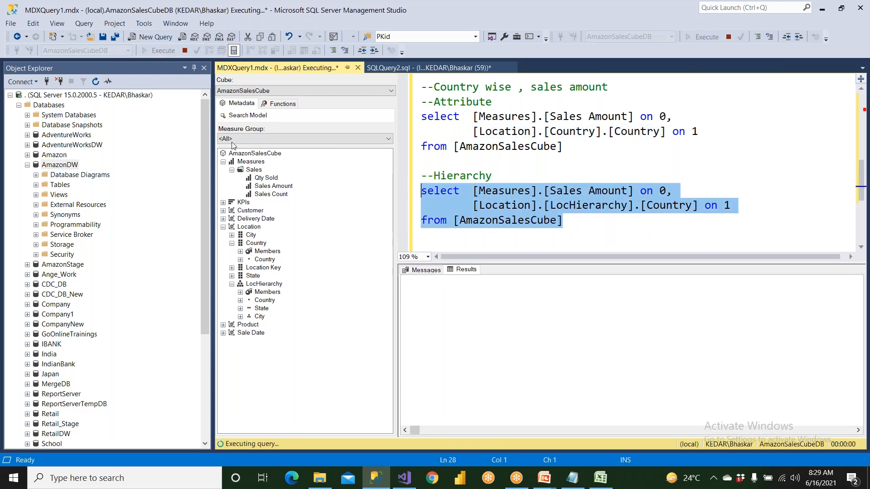
# - Insert go on the blank line between the --Attribute and --Hierarchy queries, and execute both queries together
pyautogui.click(430, 161)
pyautogui.write('go')
pyautogui.moveTo(447, 171); pyautogui.dragTo(421, 160)
pyautogui.moveTo(563, 220); pyautogui.dragTo(421, 116)
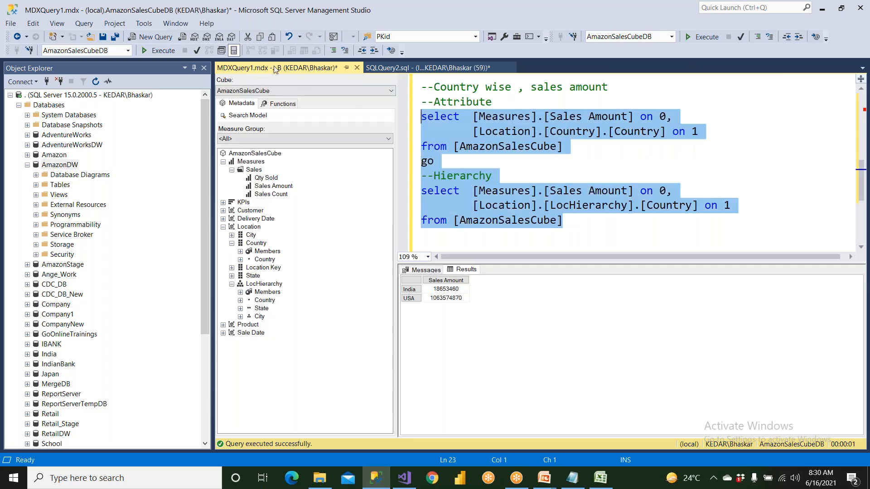
pyautogui.click(159, 50)
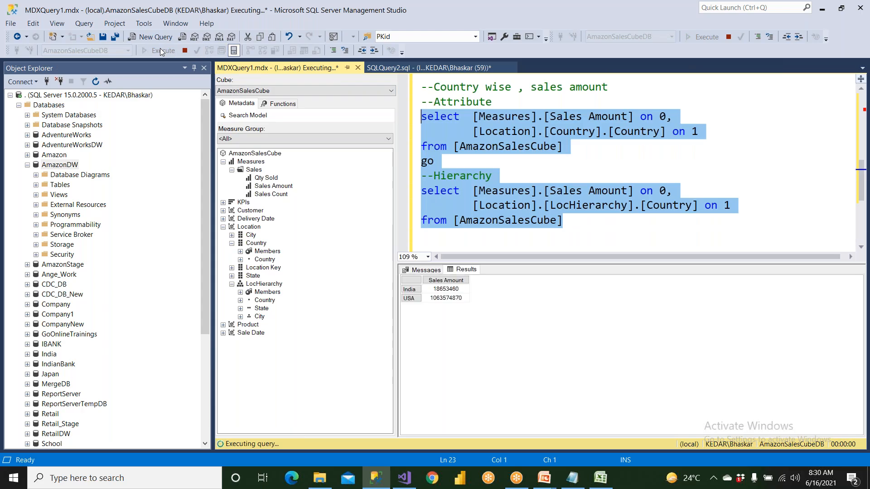
# - Resize the two result grids and compare their India and USA rows, and highlight the [Location].[LocHierarchy].[Country] reference
pyautogui.moveTo(490, 416); pyautogui.dragTo(478, 331)
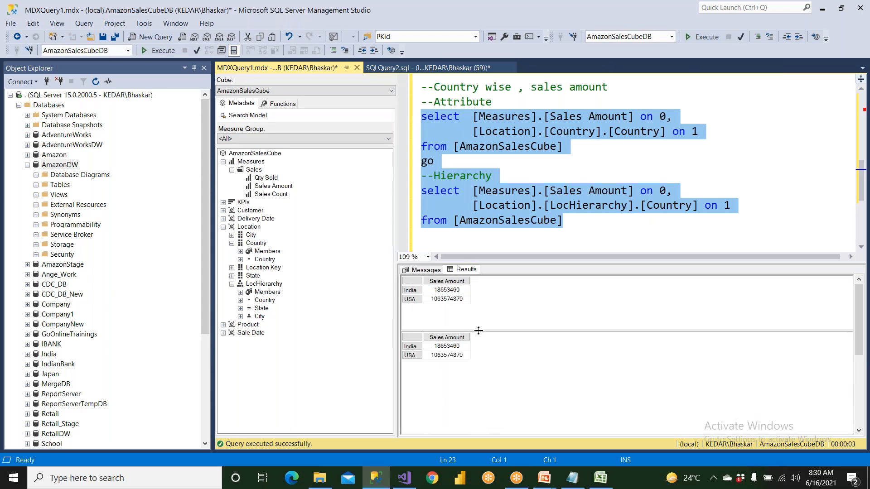
pyautogui.click(438, 293)
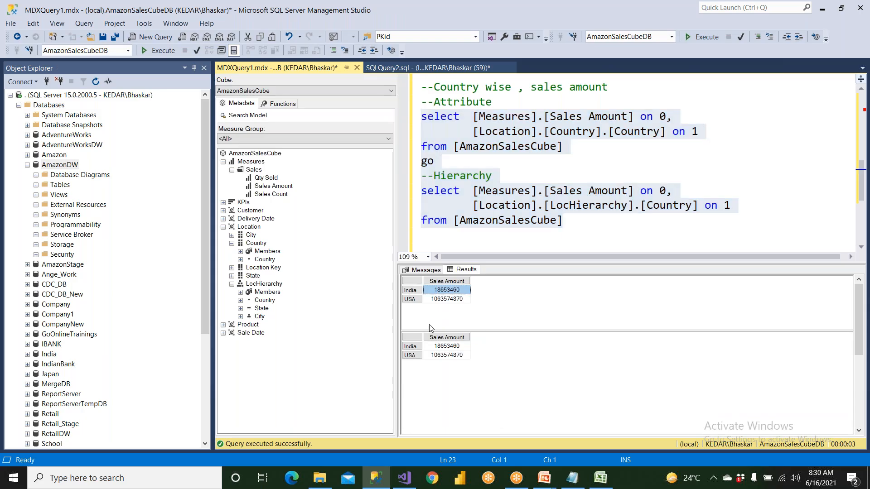
pyautogui.click(419, 350)
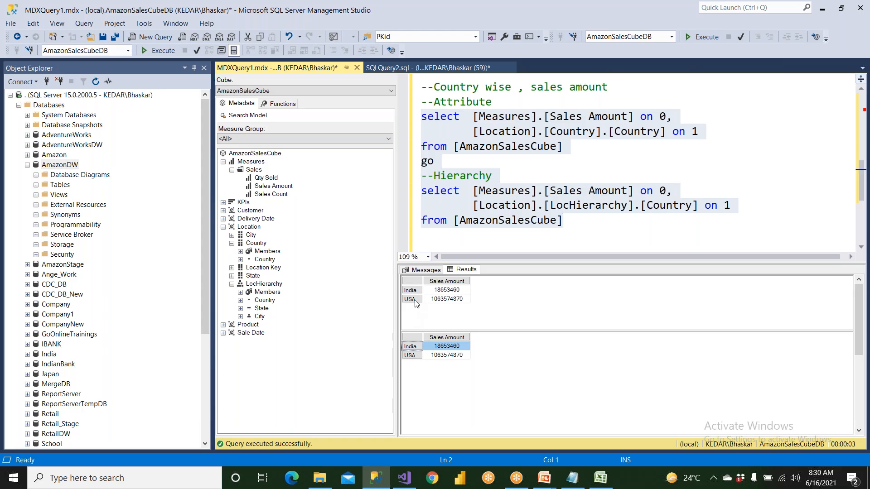
pyautogui.click(416, 300)
pyautogui.click(419, 352)
pyautogui.click(439, 356)
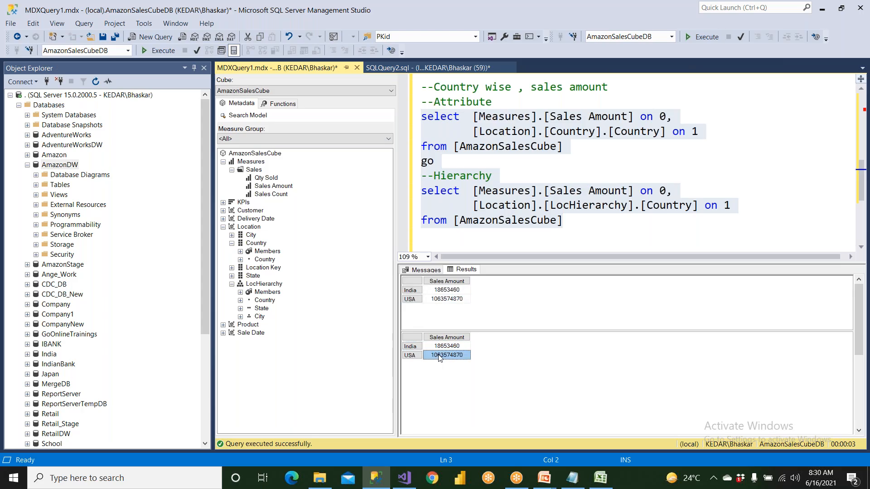
pyautogui.moveTo(471, 204); pyautogui.dragTo(697, 206)
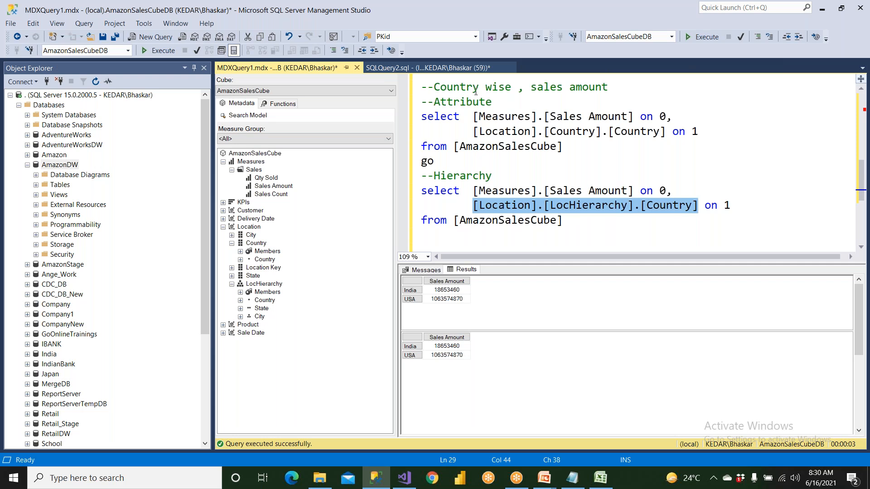
# - Copy the "--Country wise , sales amount" and --Attribute comment lines to below the --Hierarchy query, leaving a blank line between
pyautogui.moveTo(499, 105); pyautogui.dragTo(411, 82)
pyautogui.hotkey('ctrl', 'c')
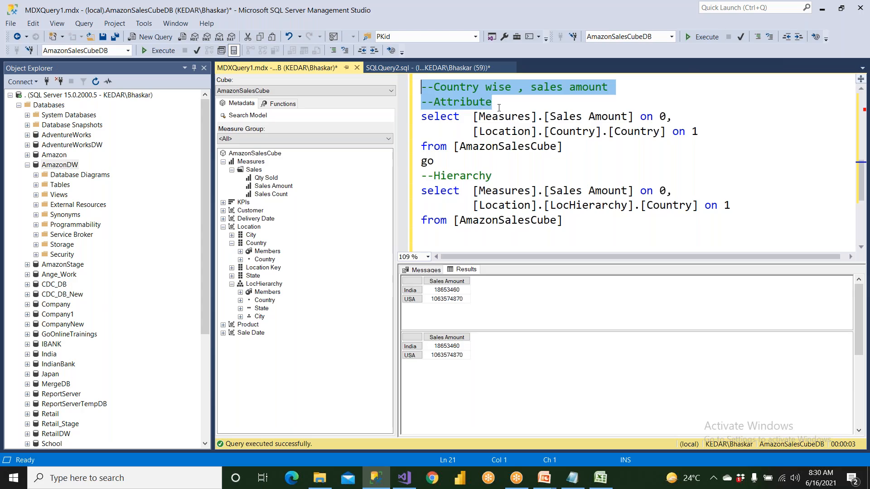
pyautogui.scroll(-2, 499, 108)
pyautogui.click(576, 135)
pyautogui.press('Return')
pyautogui.press('Return')
pyautogui.hotkey('ctrl', 'v')
# - Change the copied heading comment to "--Country wise , State wise sales amount"
pyautogui.press('Up')
pyautogui.hotkey('ctrl', 'Right')
pyautogui.hotkey('ctrl', 'Right')
pyautogui.hotkey('ctrl', 'Right')
pyautogui.write('Satet')
pyautogui.press('BackSpace')
pyautogui.press('BackSpace')
pyautogui.press('BackSpace')
pyautogui.press('BackSpace')
pyautogui.press('BackSpace')
pyautogui.write('State wise')
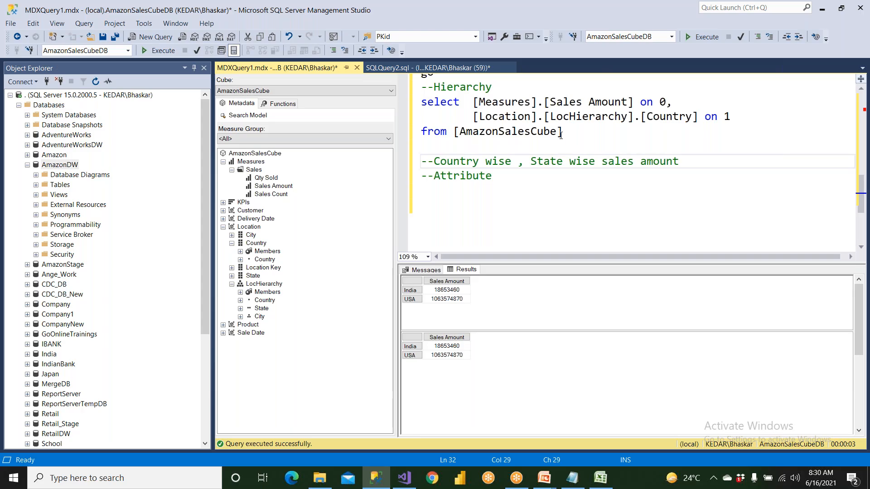
# - Copy the select statement of the country-wise --Attribute query to below the new country and state wise comments
pyautogui.moveTo(421, 101); pyautogui.dragTo(537, 117)
pyautogui.scroll(2, 497, 131)
pyautogui.moveTo(421, 116); pyautogui.dragTo(566, 146)
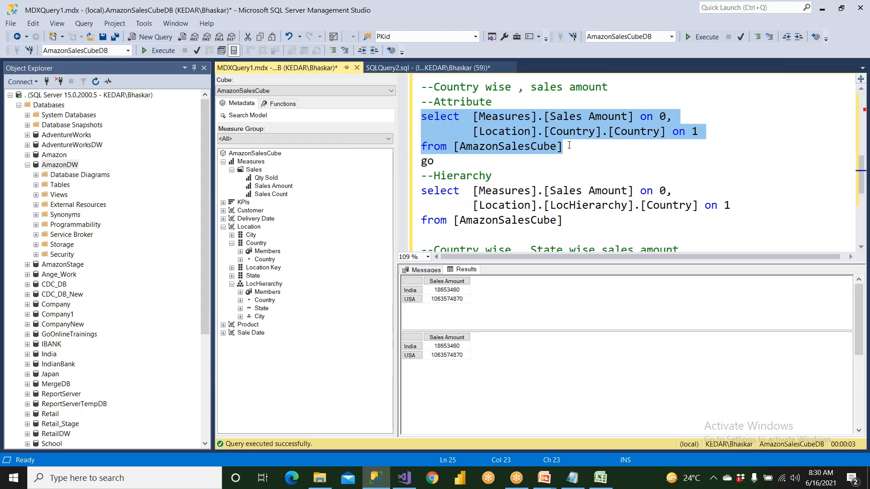
pyautogui.hotkey('ctrl', 'c')
pyautogui.scroll(-3, 569, 147)
pyautogui.click(499, 132)
pyautogui.press('Return')
pyautogui.press('Return')
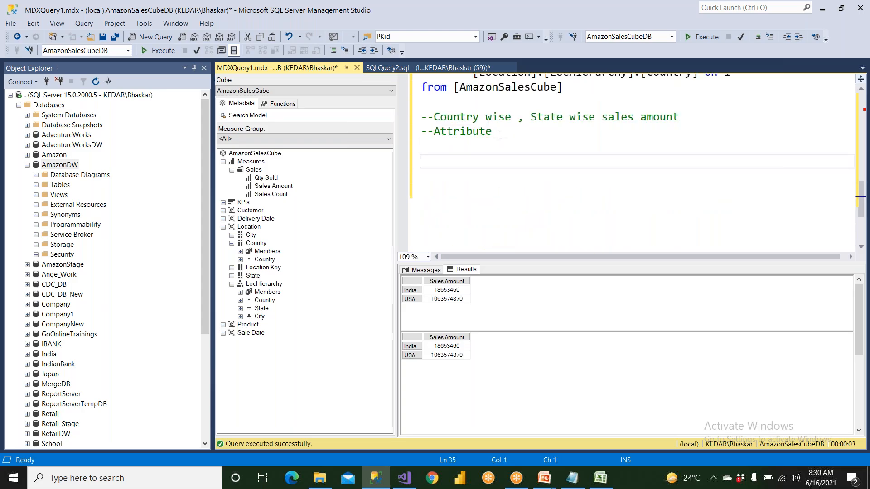
pyautogui.hotkey('ctrl', 'v')
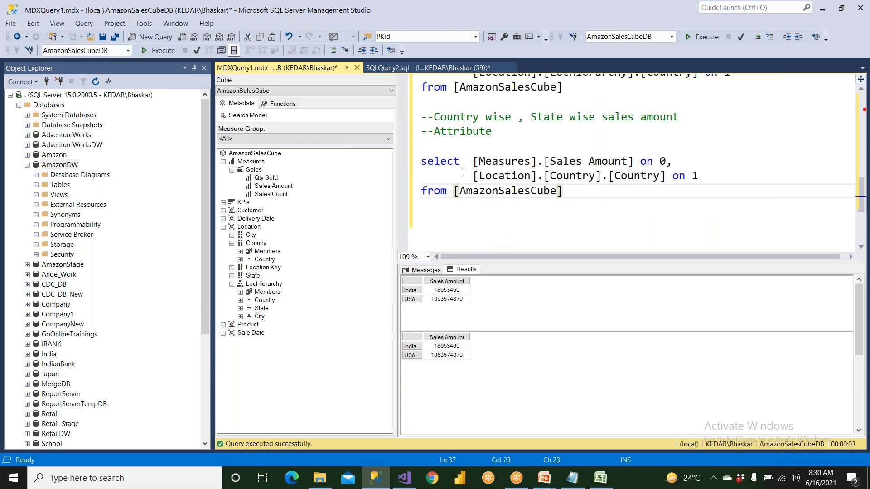
# - Replace "on 1" in the pasted query with a comma and a new line, and remove the blank line above its select
pyautogui.moveTo(473, 176); pyautogui.dragTo(524, 176)
pyautogui.moveTo(672, 176); pyautogui.dragTo(701, 176)
pyautogui.press('BackSpace')
pyautogui.write(',')
pyautogui.press('Return')
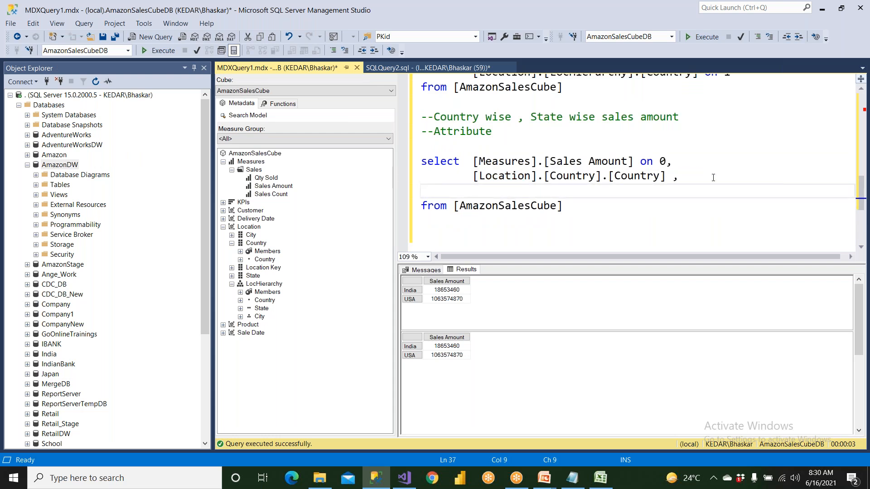
pyautogui.click(697, 165)
pyautogui.press('Return')
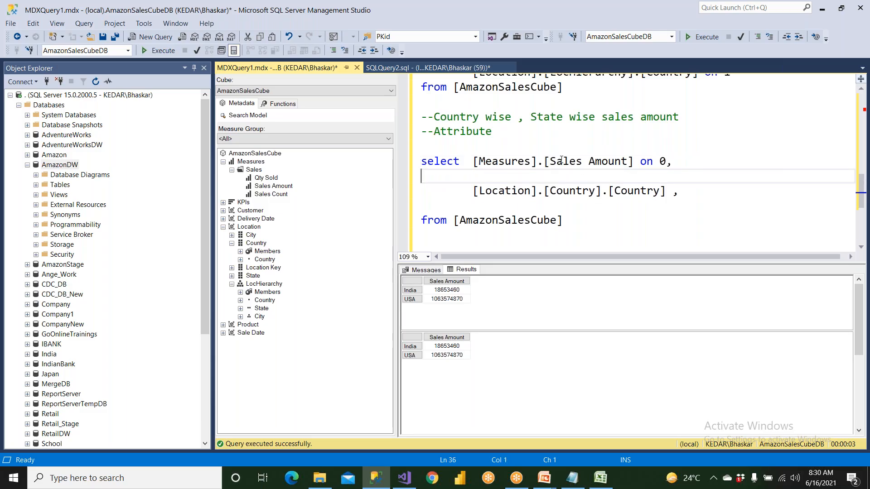
pyautogui.click(456, 150)
pyautogui.press('Delete')
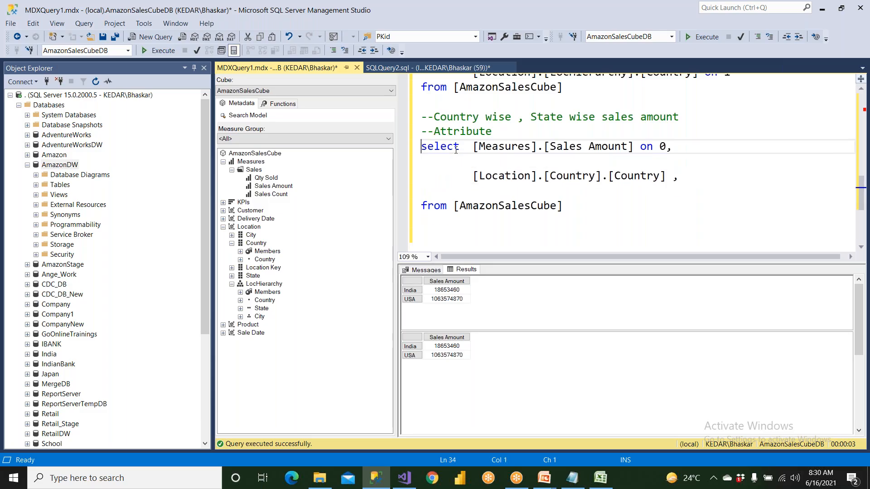
# - Expand the State attribute and insert its level [Location].[State].[State] on the line below the Country reference, indented to align with it
pyautogui.doubleClick(460, 132)
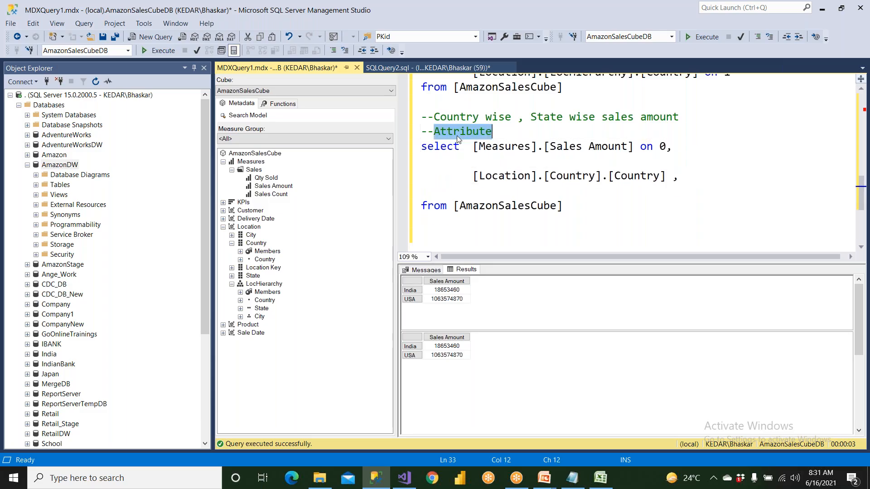
pyautogui.click(261, 244)
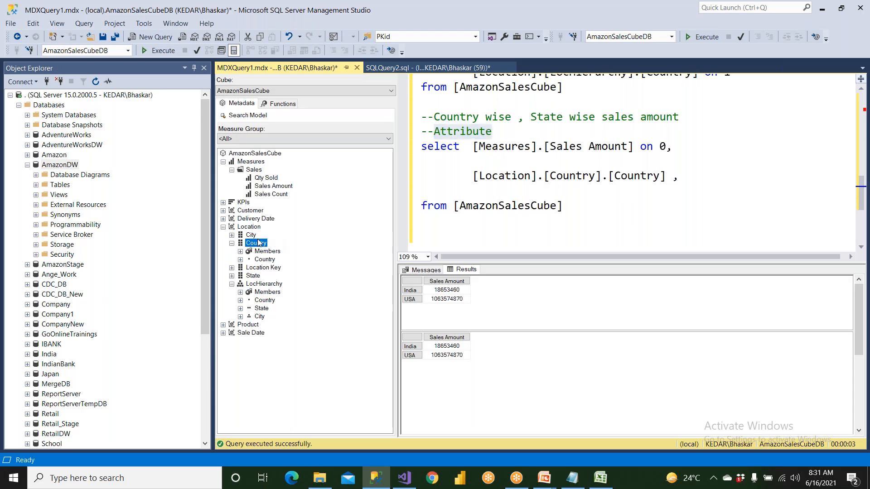
pyautogui.click(260, 275)
pyautogui.click(232, 276)
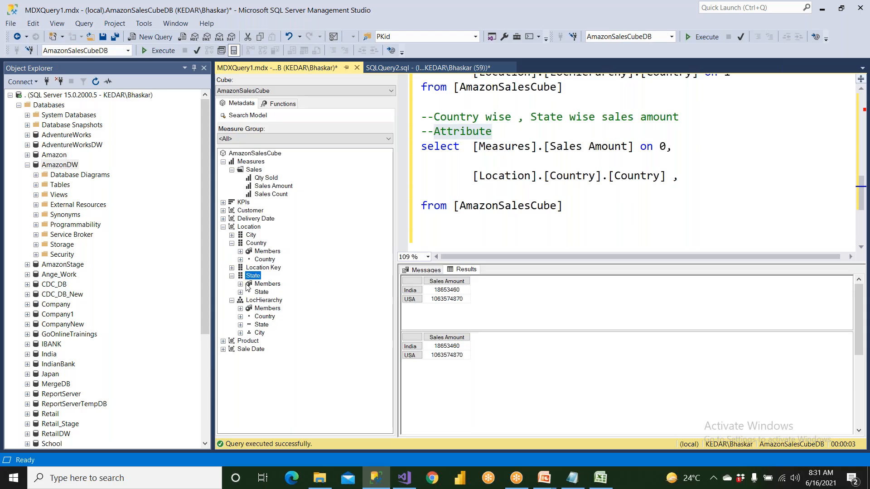
pyautogui.moveTo(261, 292); pyautogui.dragTo(481, 194)
pyautogui.press('Home')
pyautogui.press('Tab')
pyautogui.press('Tab')
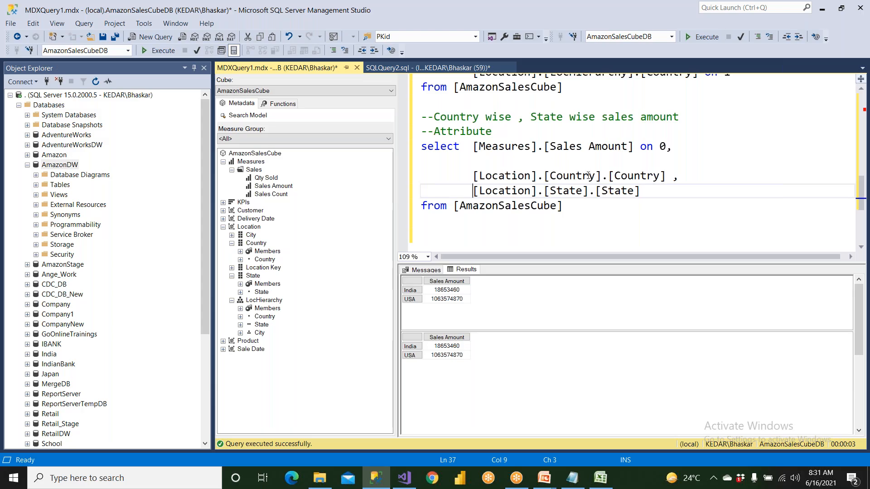
# - Enclose the Country and State references together in parentheses and put them on axis 1 with "on 1"
pyautogui.moveTo(607, 177); pyautogui.dragTo(463, 178)
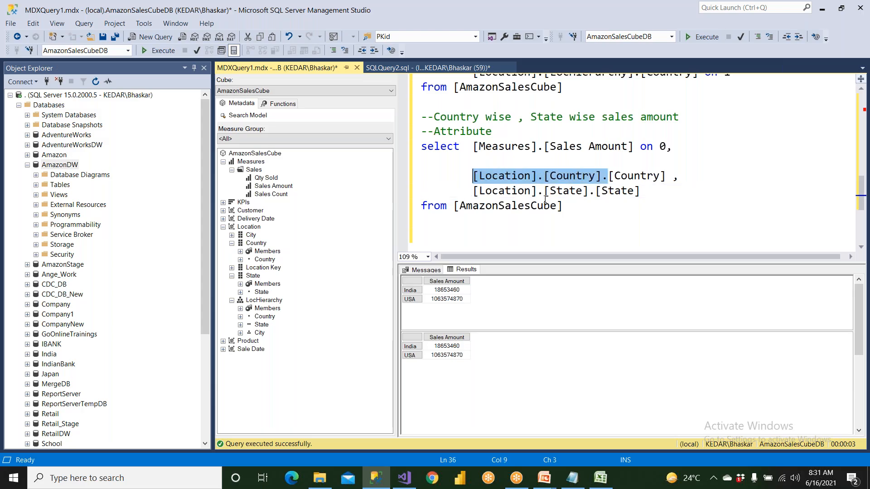
pyautogui.moveTo(587, 191); pyautogui.dragTo(473, 193)
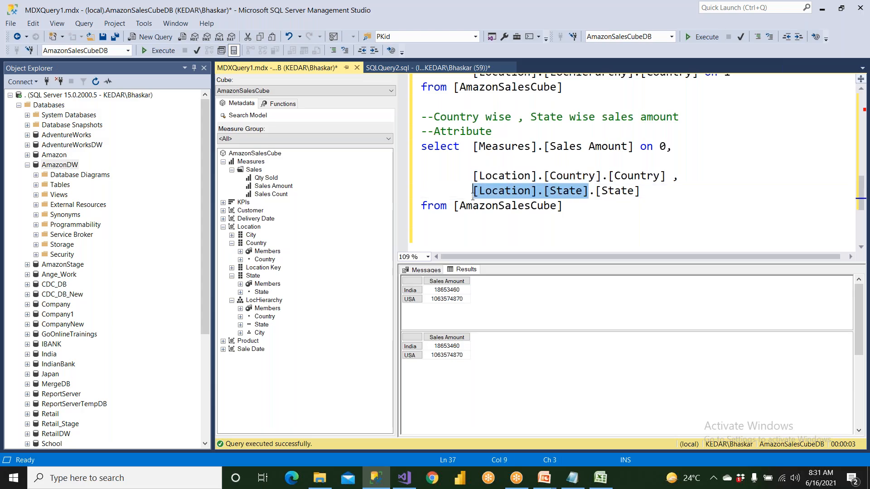
pyautogui.click(471, 173)
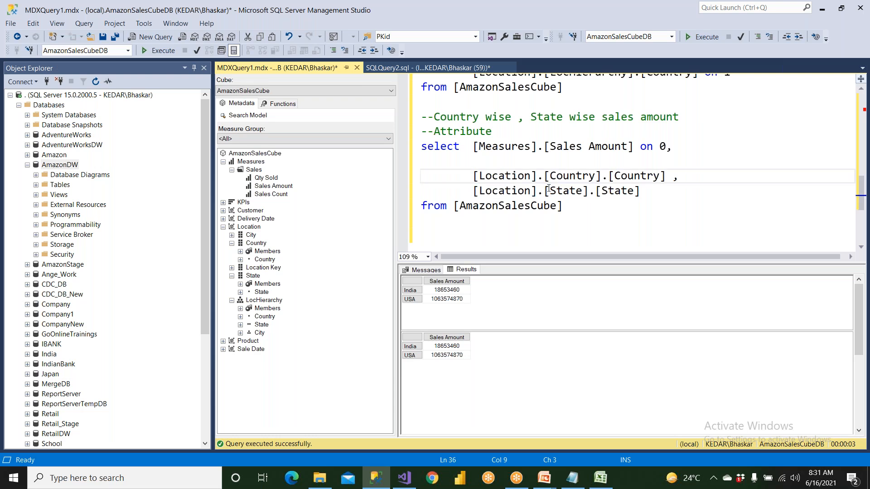
pyautogui.write('(')
pyautogui.moveTo(673, 177); pyautogui.dragTo(697, 181)
pyautogui.click(672, 197)
pyautogui.write(') on 1')
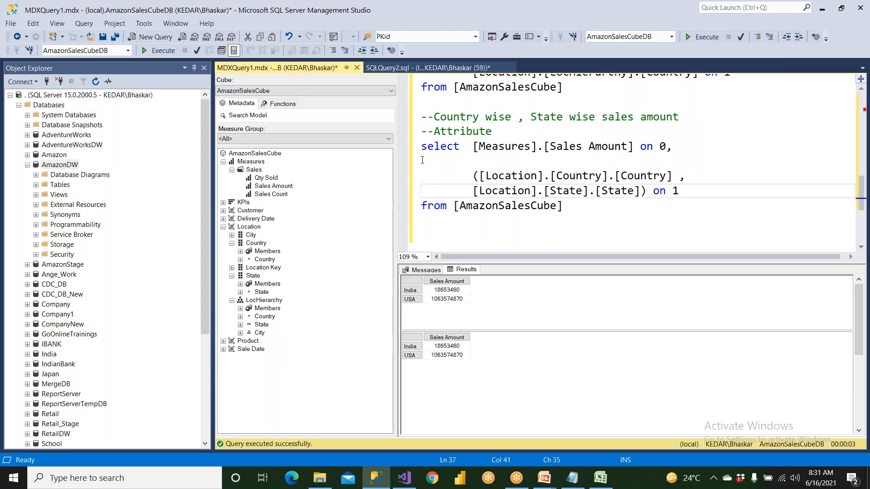
# - Remove the blank line inside the country and state wise query and execute the whole statement
pyautogui.click(422, 161)
pyautogui.press('Delete')
pyautogui.moveTo(578, 192); pyautogui.dragTo(415, 161)
pyautogui.moveTo(412, 157); pyautogui.dragTo(412, 147)
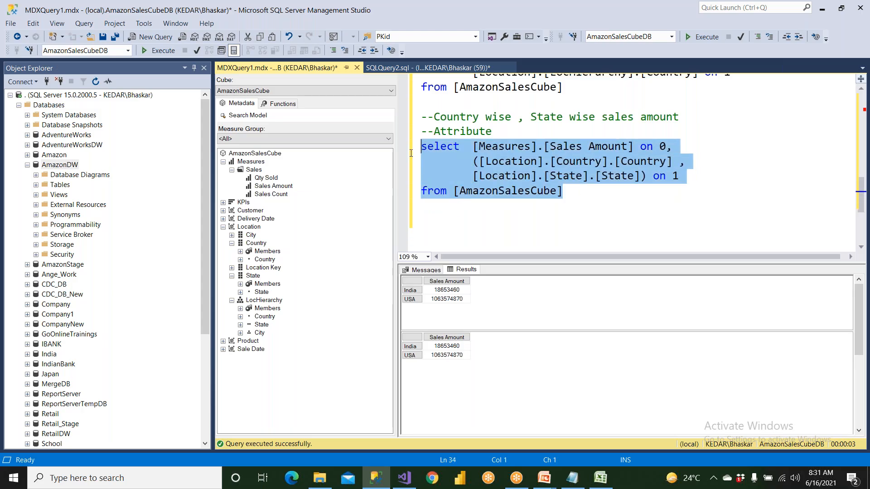
pyautogui.click(165, 51)
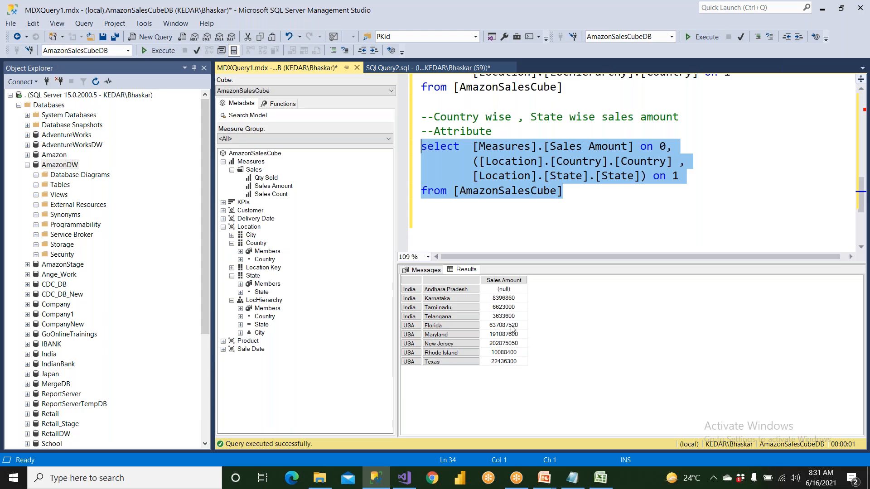
# - Insert "non empty" before the parenthesized Country and State set to exclude null rows, and execute the whole query again
pyautogui.click(506, 290)
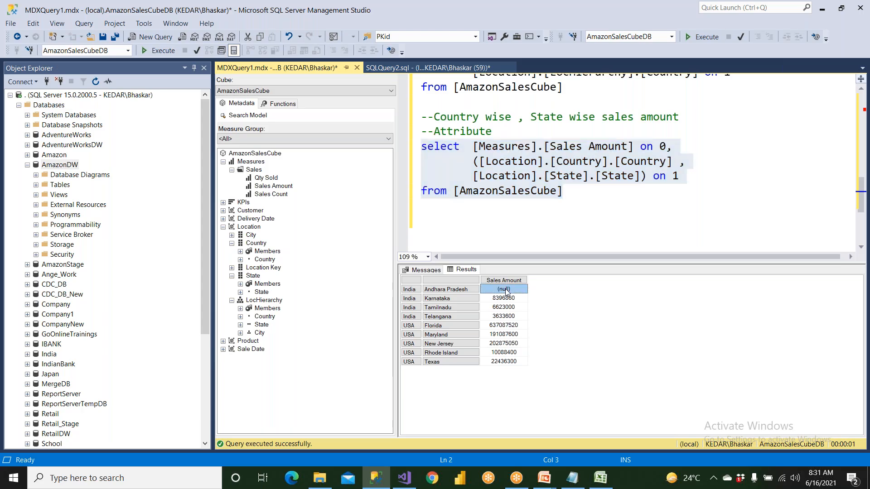
pyautogui.click(471, 163)
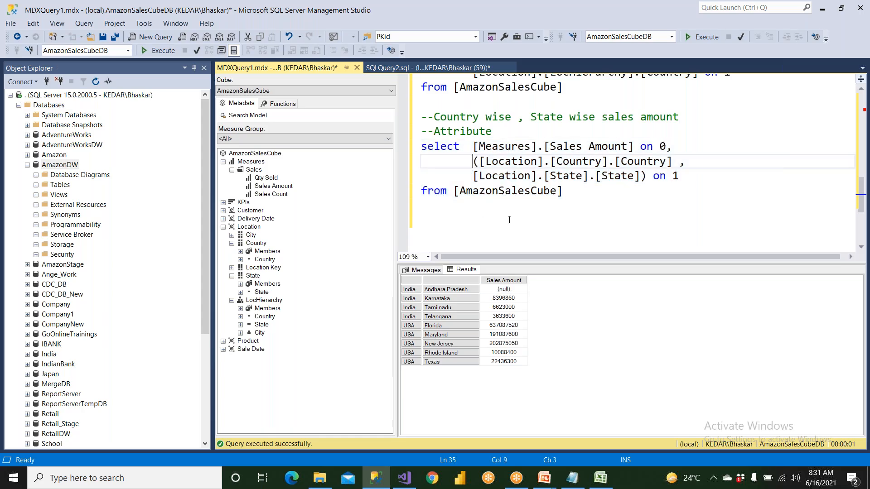
pyautogui.write('non emp')
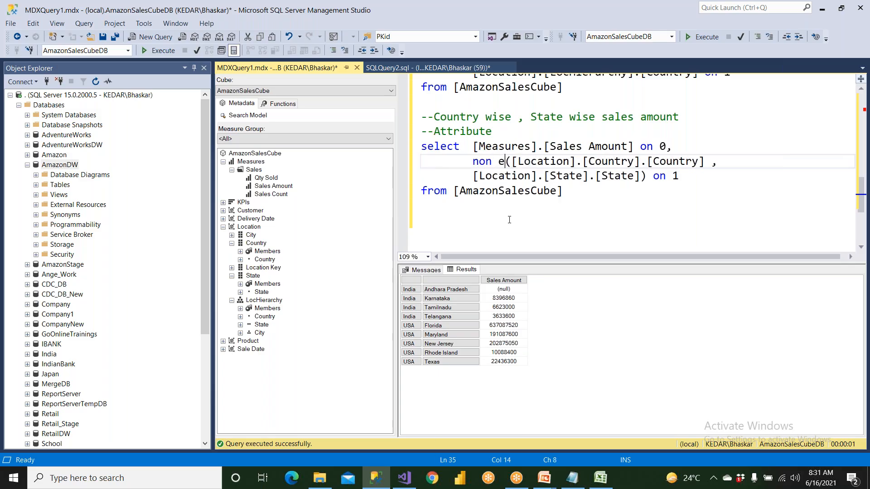
pyautogui.write('ty')
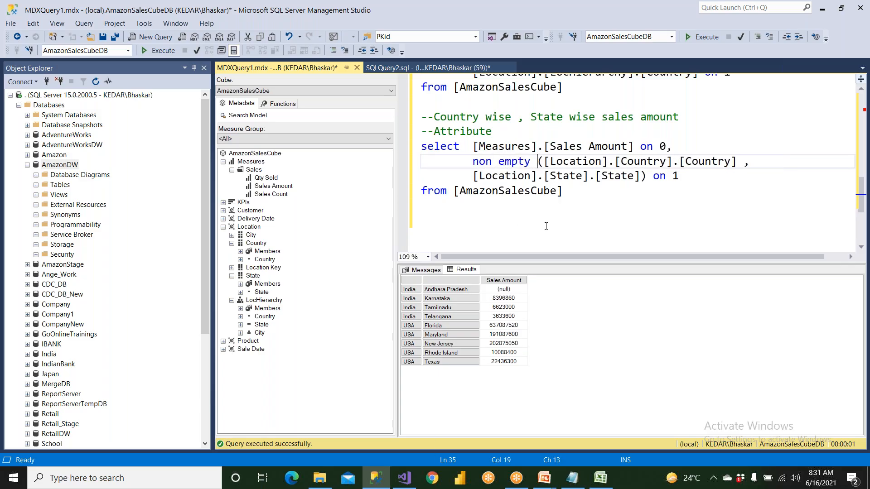
pyautogui.moveTo(645, 178); pyautogui.dragTo(687, 179)
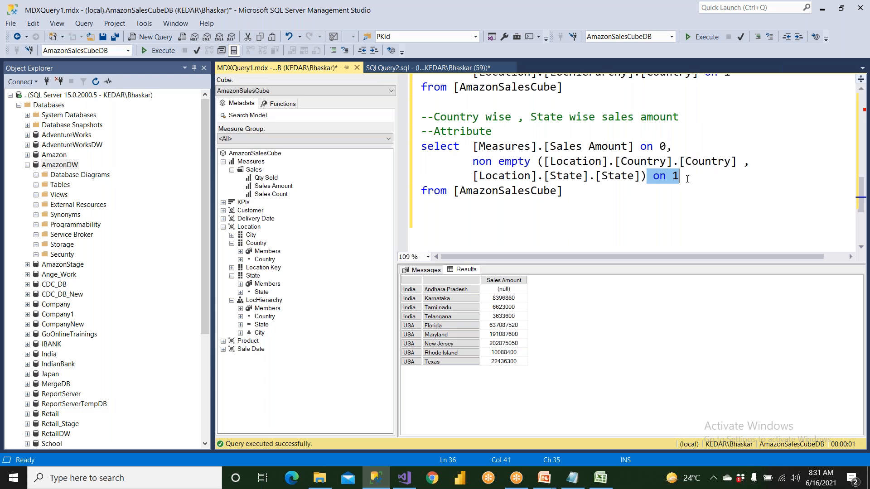
pyautogui.moveTo(590, 194); pyautogui.dragTo(422, 146)
pyautogui.click(167, 52)
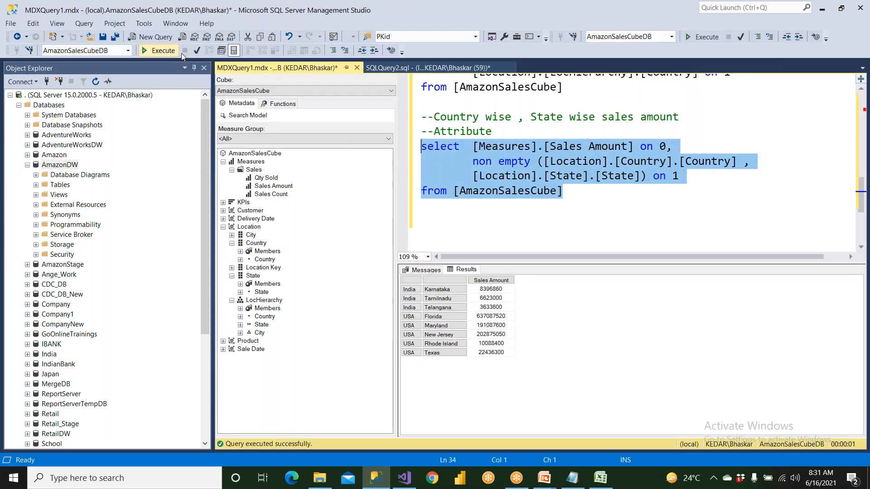
# - Duplicate the country and state wise attribute query with its comment below the original, and change the copied comment to "--Hierarchy"
pyautogui.moveTo(469, 208); pyautogui.dragTo(406, 138)
pyautogui.hotkey('ctrl', 'c')
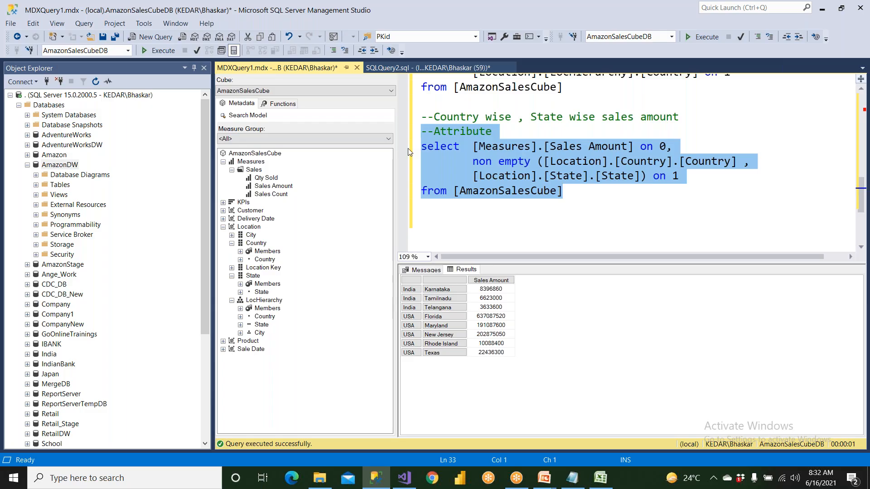
pyautogui.scroll(-1, 408, 148)
pyautogui.click(431, 198)
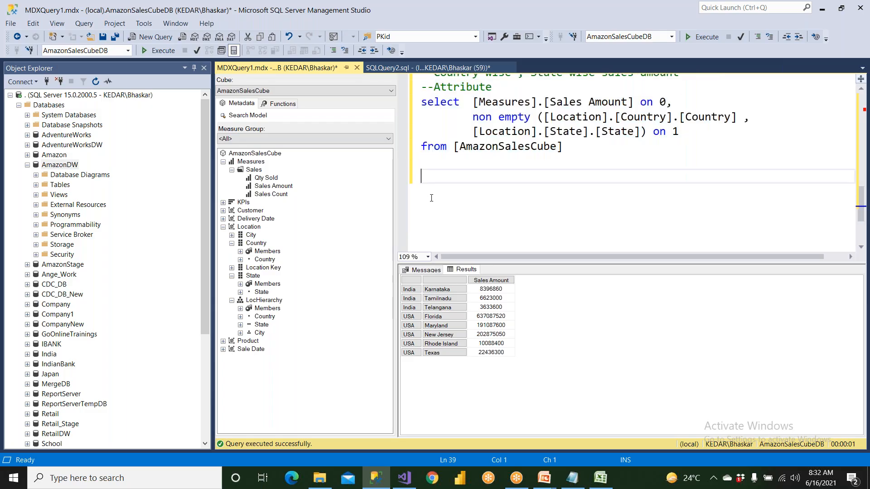
pyautogui.hotkey('ctrl', 'v')
pyautogui.doubleClick(462, 176)
pyautogui.write('Hierarchy')
# - In the copied query, replace the non empty Country and State set with [Location].[LocHierarchy].[Country] on a line above "on 1"
pyautogui.moveTo(472, 206); pyautogui.dragTo(646, 220)
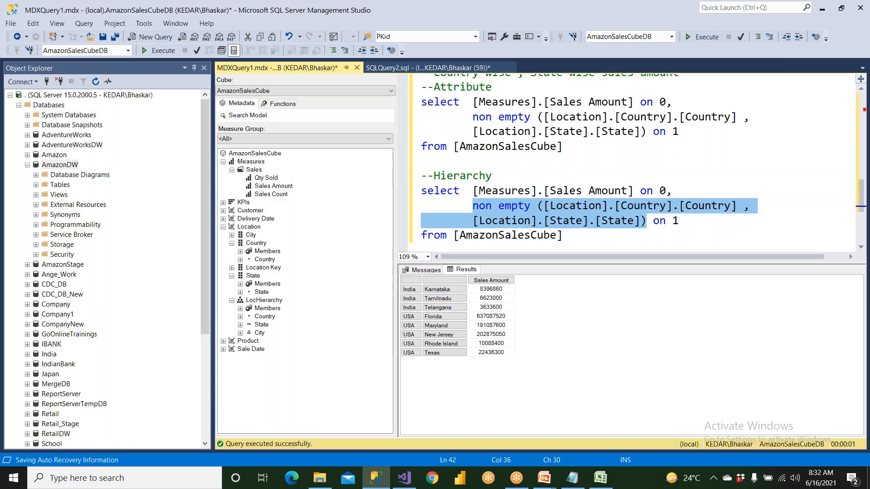
pyautogui.press('Delete')
pyautogui.click(687, 190)
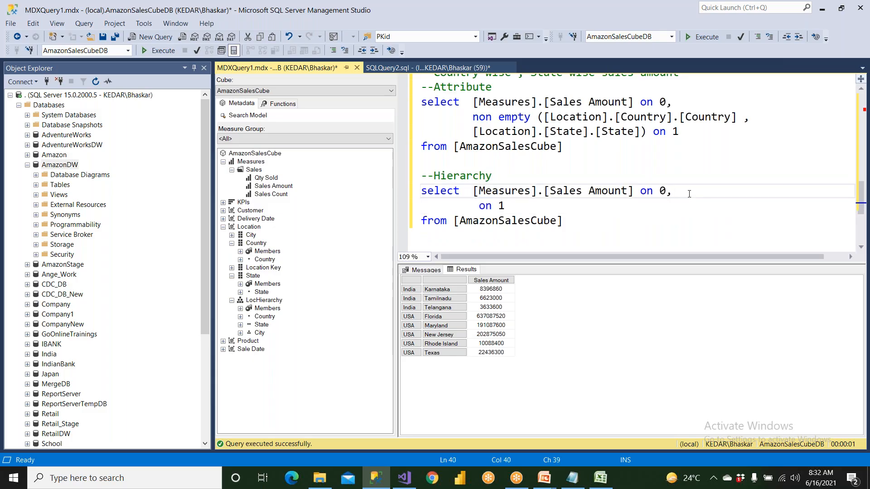
pyautogui.press('Return')
pyautogui.click(267, 300)
pyautogui.click(265, 317)
pyautogui.moveTo(264, 316); pyautogui.dragTo(481, 216)
pyautogui.click(645, 207)
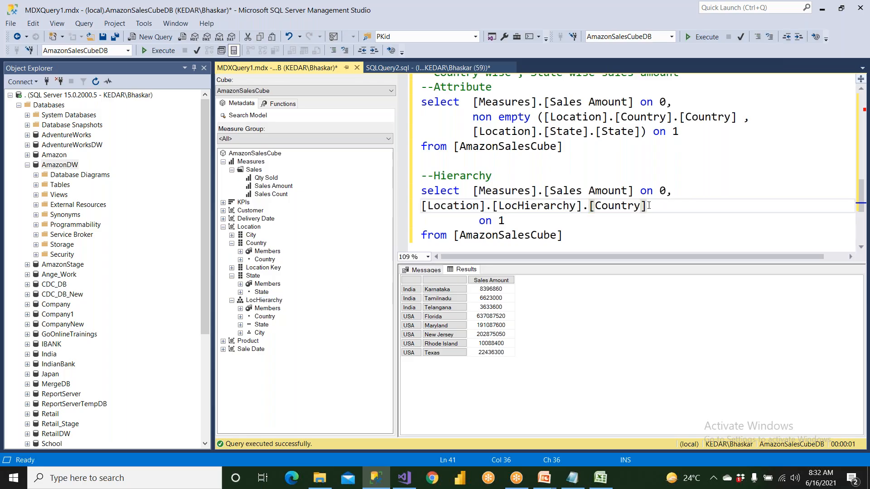
# - Put a comma after the hierarchy's Country level and insert [Location].[LocHierarchy].[State] on the line below it
pyautogui.press('Return')
pyautogui.write(',')
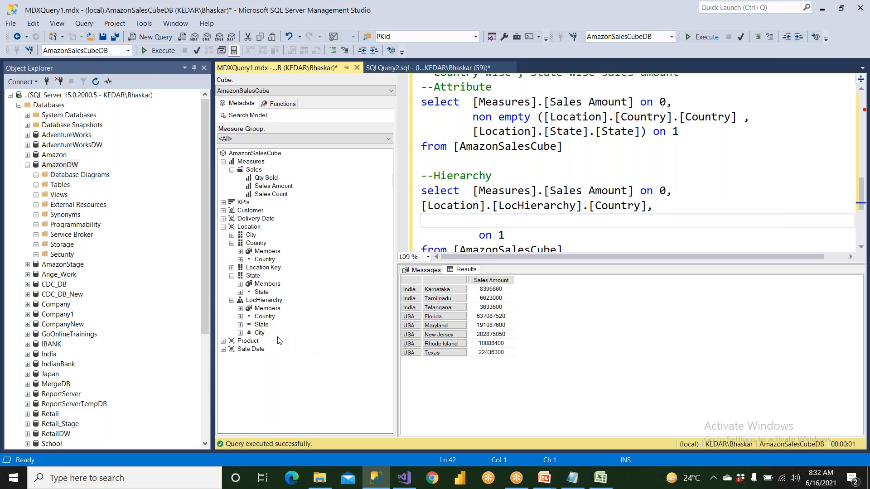
pyautogui.moveTo(263, 325); pyautogui.dragTo(431, 220)
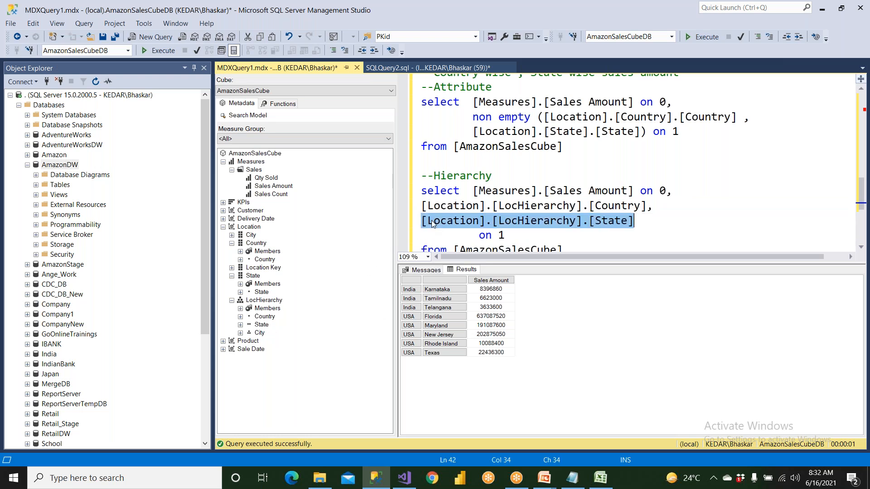
# - Enclose the two LocHierarchy level references in curly braces, each brace on its own line
pyautogui.click(674, 194)
pyautogui.press('Return')
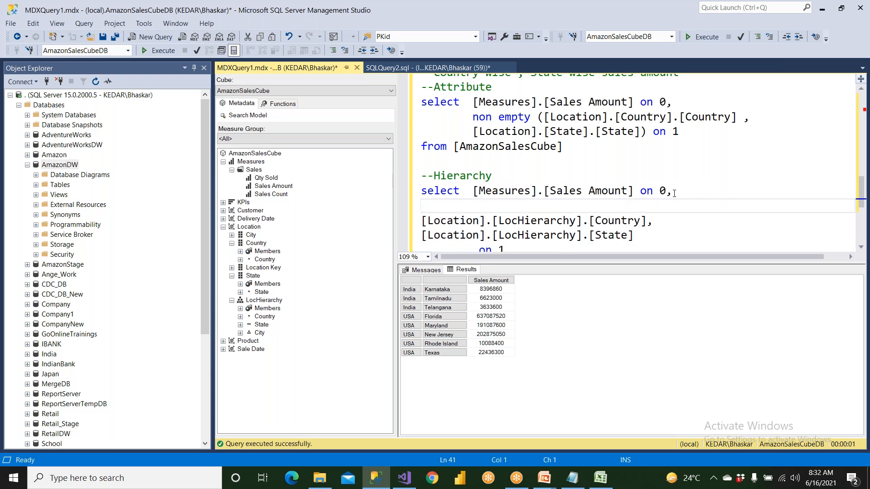
pyautogui.scroll(-1, 592, 177)
pyautogui.moveTo(589, 177); pyautogui.dragTo(421, 177)
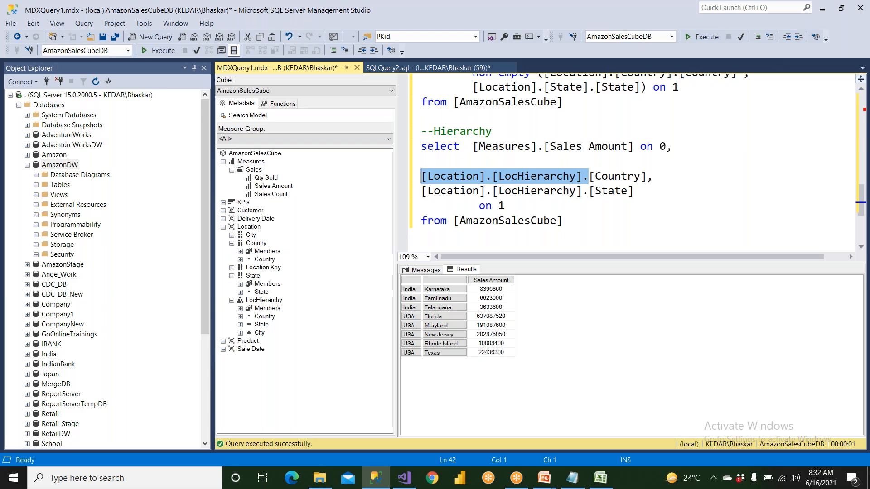
pyautogui.moveTo(583, 190); pyautogui.dragTo(398, 196)
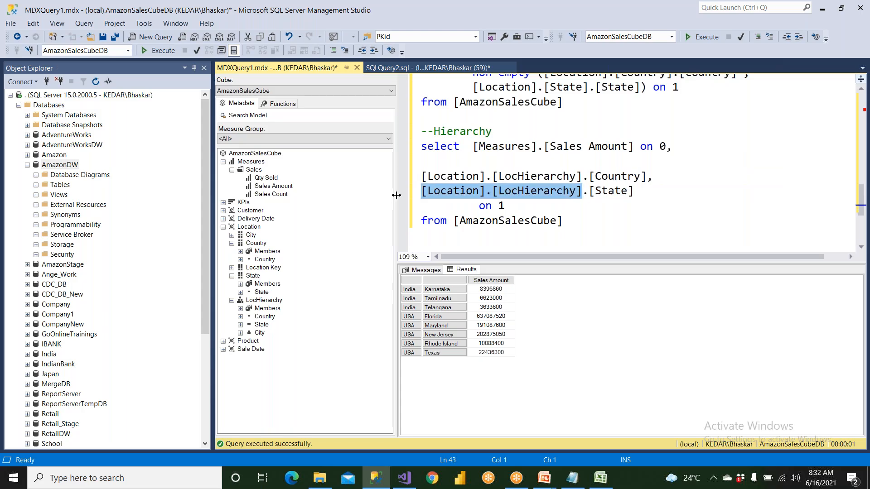
pyautogui.click(428, 176)
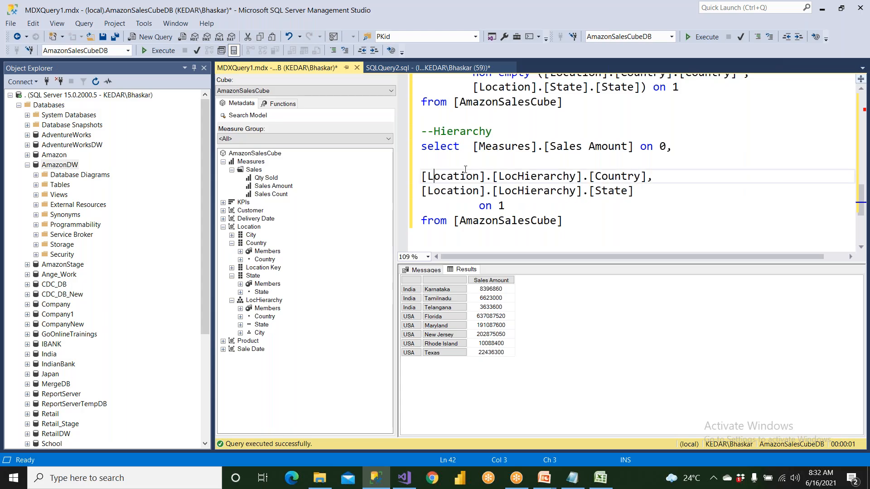
pyautogui.press('Up')
pyautogui.write('{')
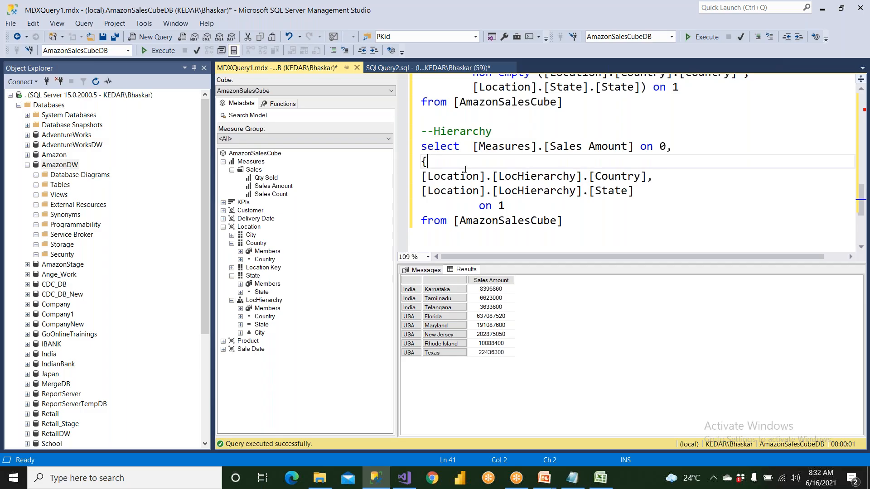
pyautogui.moveTo(489, 137); pyautogui.dragTo(450, 137)
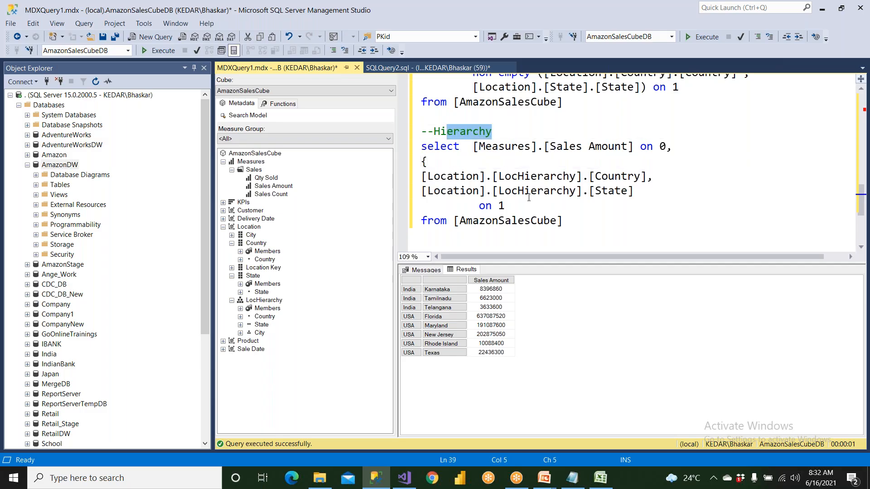
pyautogui.click(636, 194)
pyautogui.press('Return')
pyautogui.write('}')
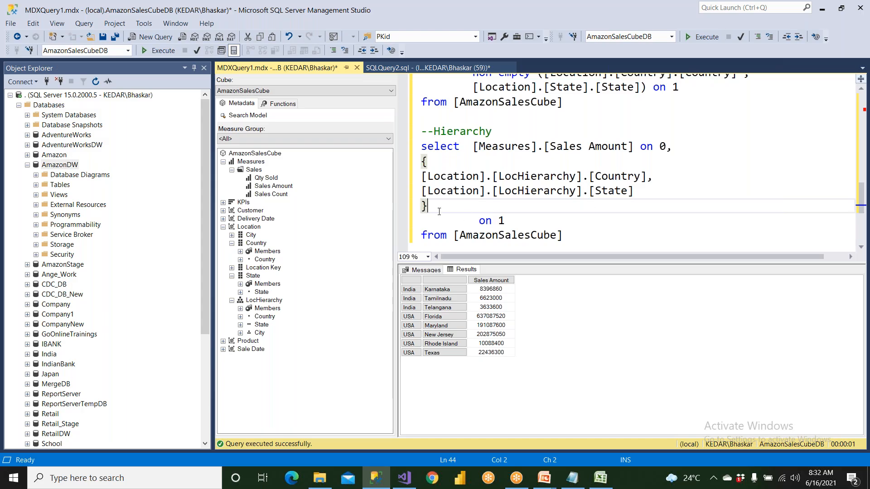
# - Indent the whole braced set to align with the [Measures].[Sales Amount] reference
pyautogui.hotkey('shift', 'Up')
pyautogui.hotkey('shift', 'Up')
pyautogui.hotkey('shift', 'Up')
pyautogui.hotkey('shift', 'Home')
pyautogui.press('Tab')
pyautogui.press('Tab')
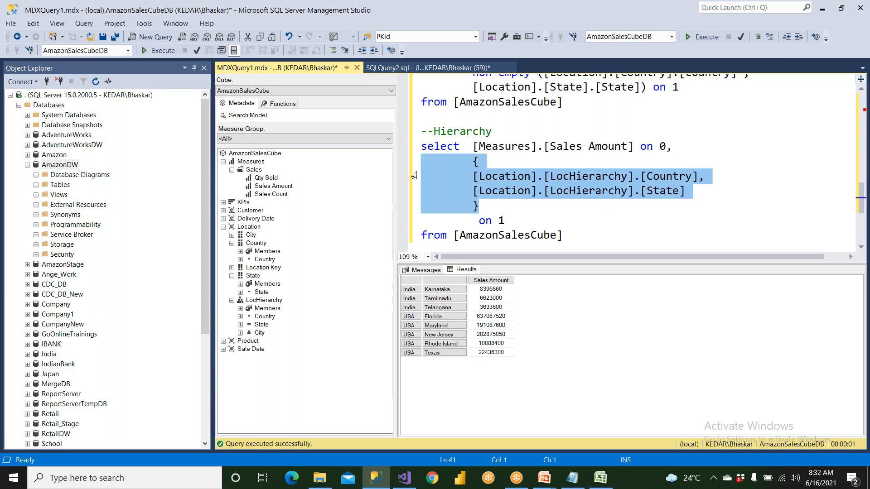
# - Bring "on 1" up onto the same line as the closing brace
pyautogui.click(490, 205)
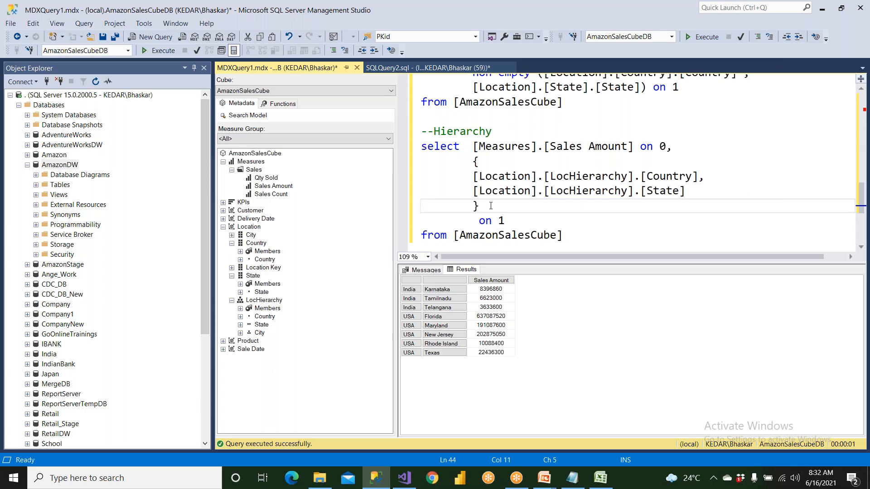
pyautogui.press('Delete')
pyautogui.press('Delete')
pyautogui.press('Delete')
pyautogui.press('Delete')
pyautogui.press('Right')
pyautogui.press('Right')
pyautogui.hotkey('shift', 'Right')
pyautogui.hotkey('shift', 'Right')
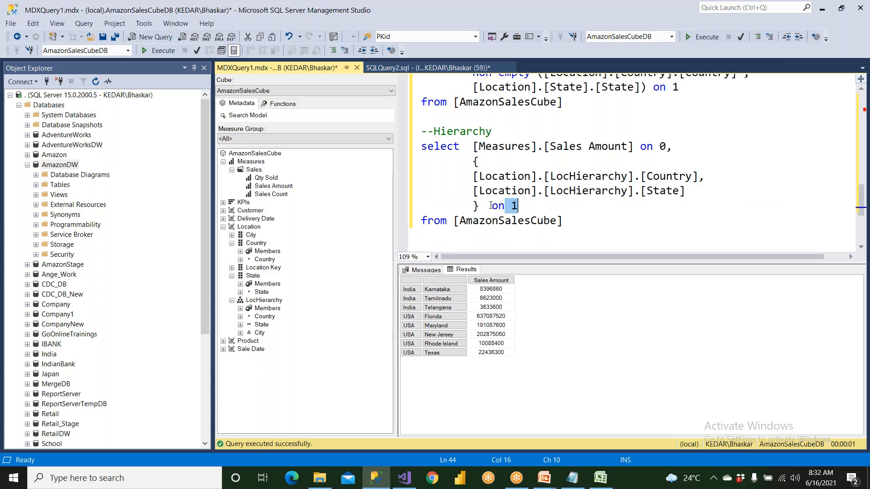
# - Execute the whole hierarchy query and examine the country and state rows in its results
pyautogui.moveTo(665, 146); pyautogui.dragTo(703, 181)
pyautogui.moveTo(624, 216); pyautogui.dragTo(421, 147)
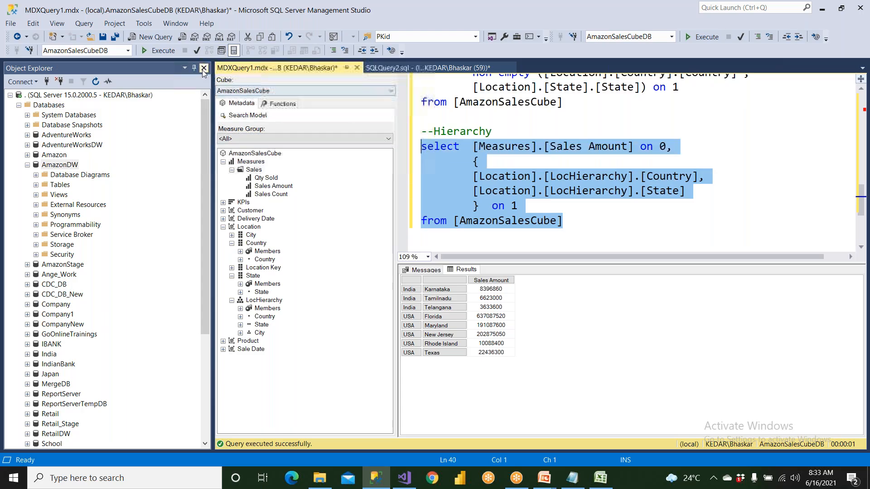
pyautogui.click(164, 50)
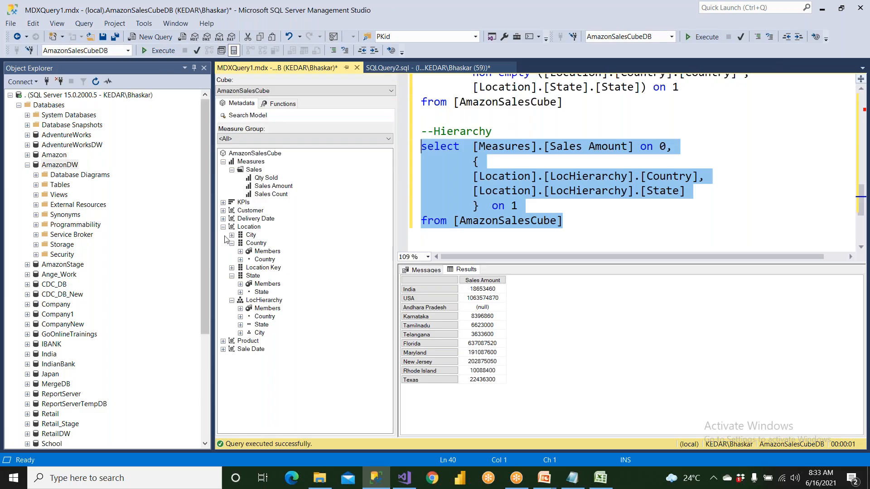
pyautogui.click(420, 281)
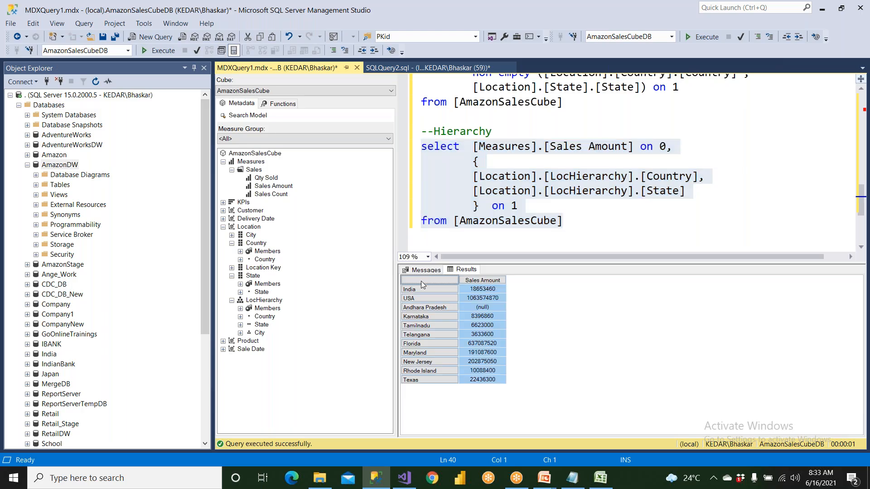
pyautogui.click(420, 292)
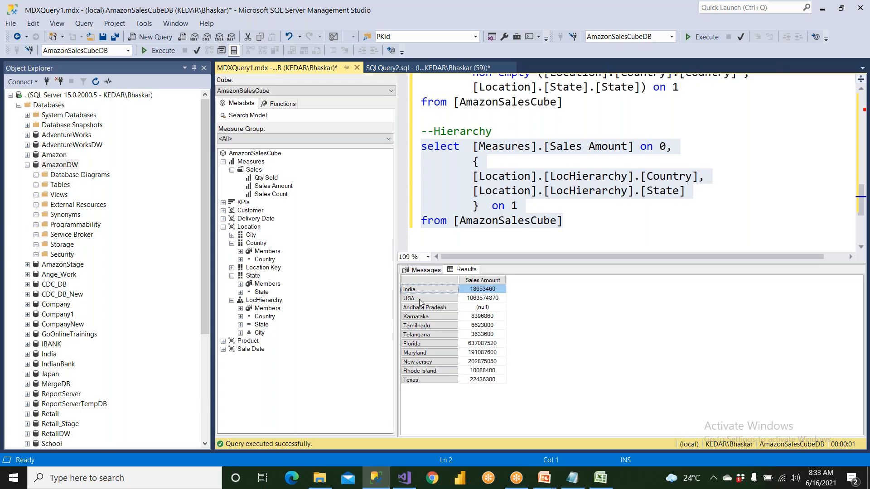
pyautogui.click(419, 299)
pyautogui.click(424, 309)
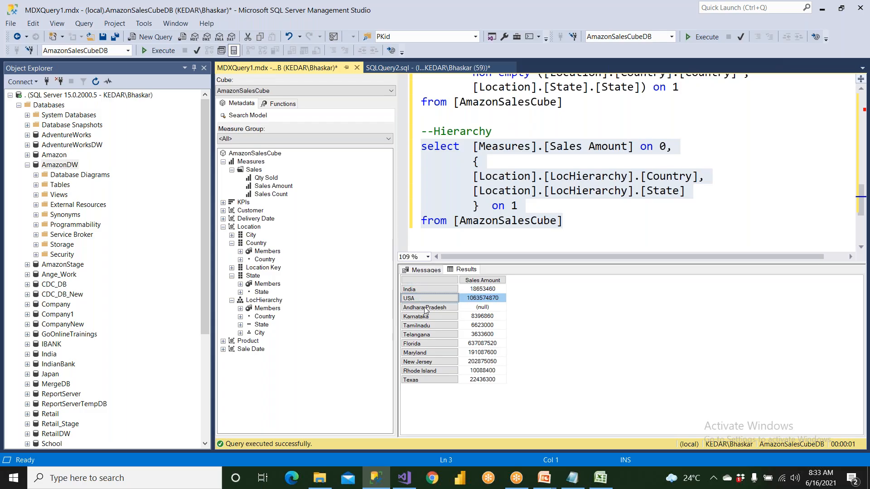
pyautogui.click(424, 316)
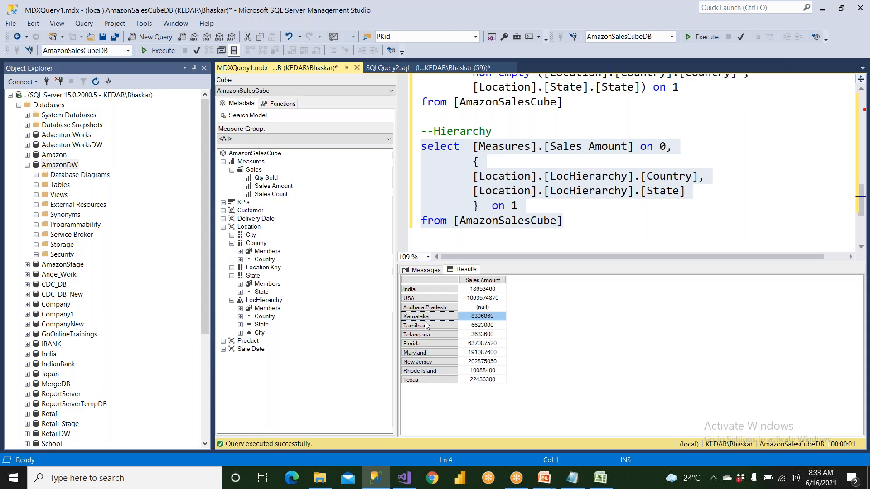
pyautogui.click(424, 325)
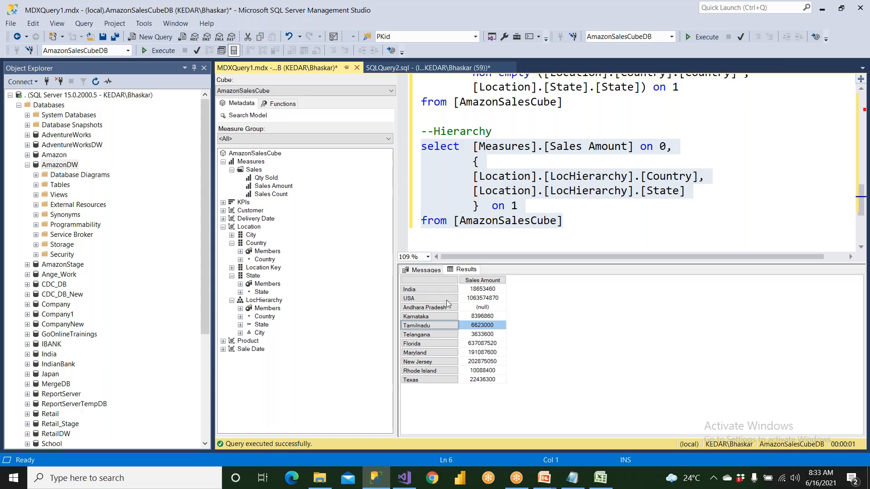
# - Execute the attribute query again and examine how countries and states are laid out in its results
pyautogui.click(624, 207)
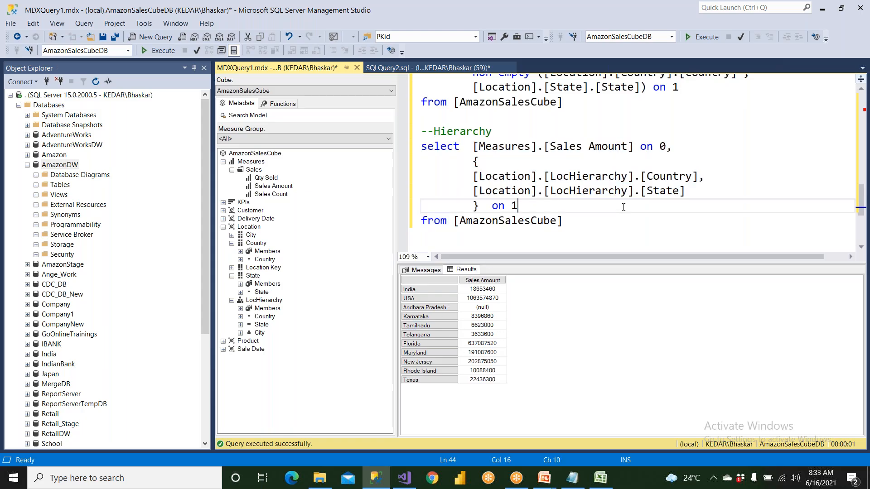
pyautogui.scroll(1, 623, 207)
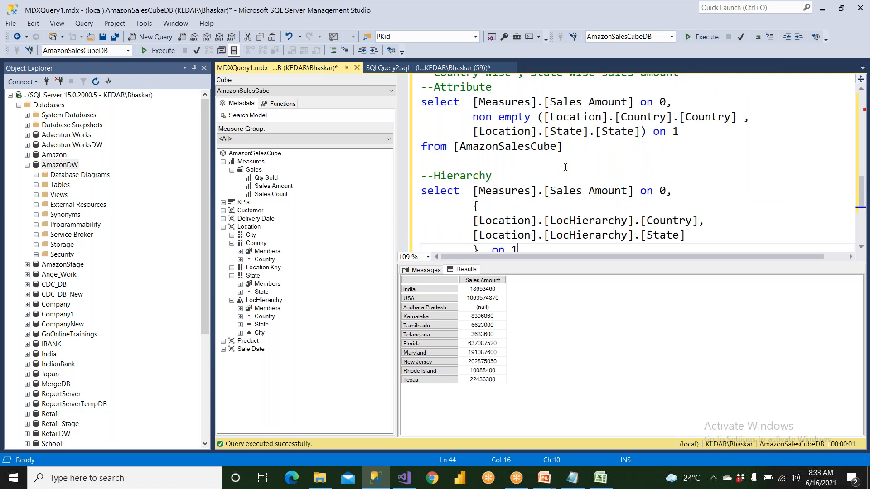
pyautogui.moveTo(561, 147); pyautogui.dragTo(422, 102)
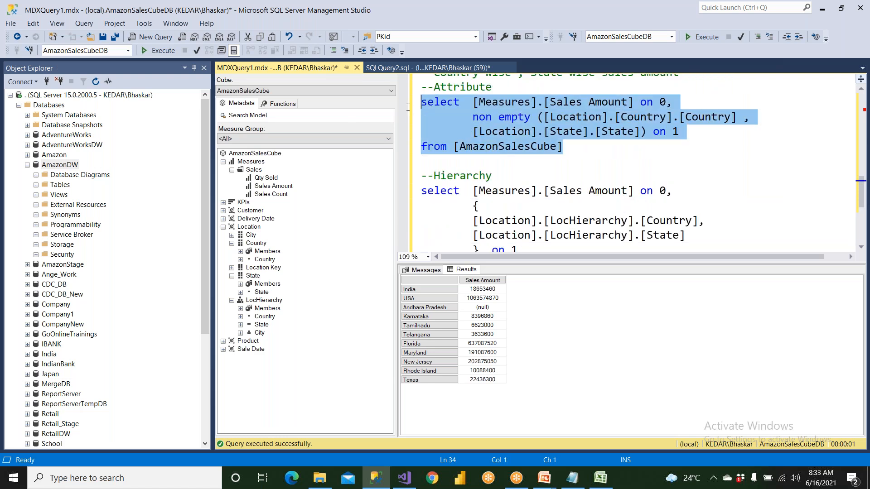
pyautogui.click(154, 50)
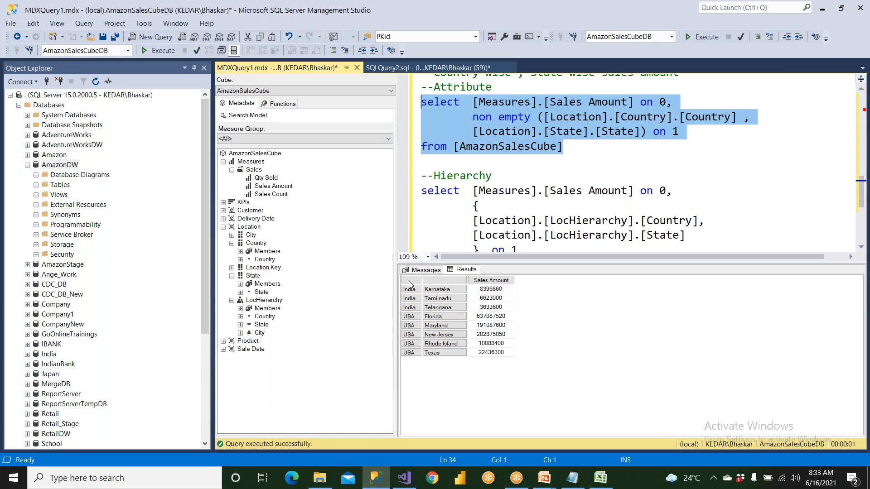
pyautogui.click(409, 284)
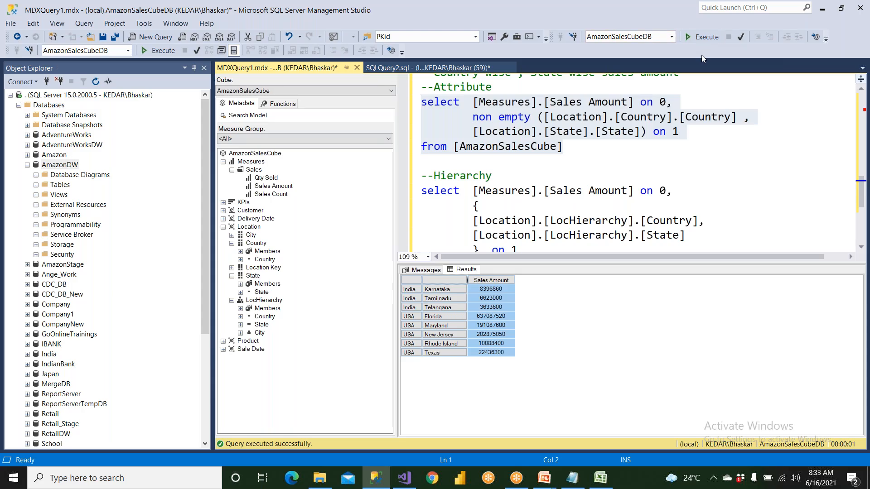
pyautogui.click(674, 19)
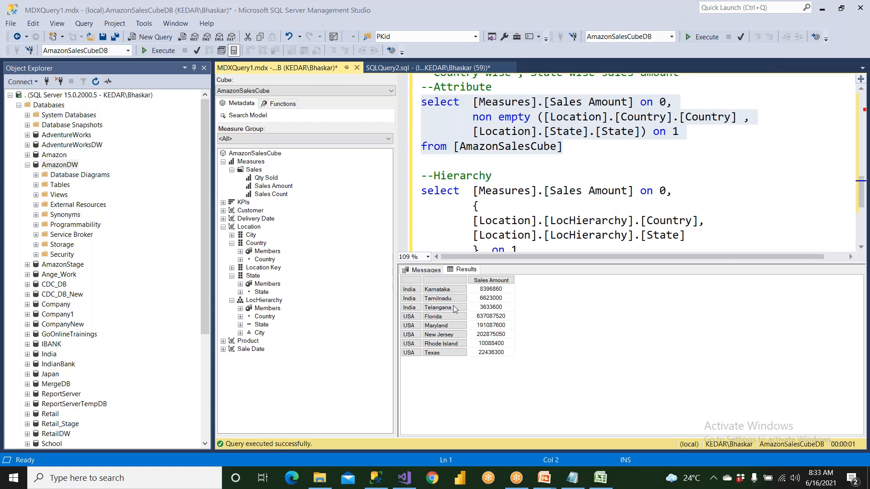
# - Run the hierarchy query once more and compare its country and state rows with the attribute layout
pyautogui.click(480, 177)
pyautogui.scroll(-1, 480, 176)
pyautogui.moveTo(575, 223); pyautogui.dragTo(418, 146)
pyautogui.click(170, 53)
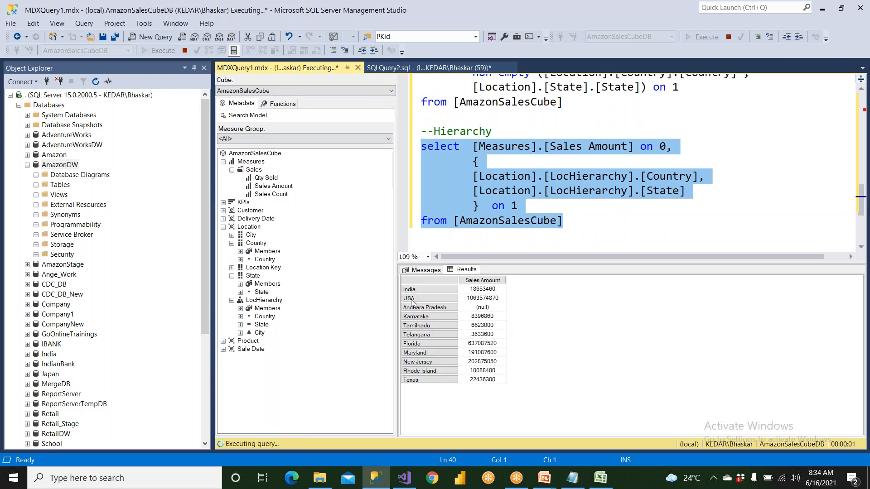
pyautogui.click(428, 276)
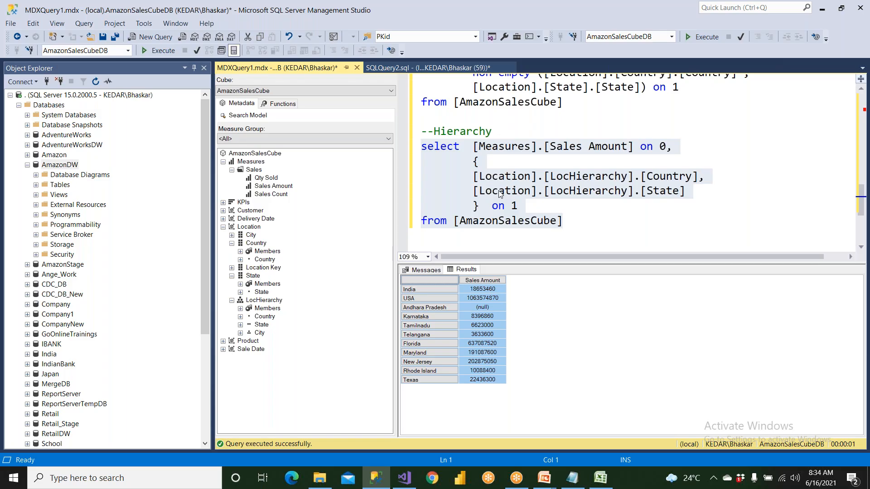
pyautogui.click(422, 298)
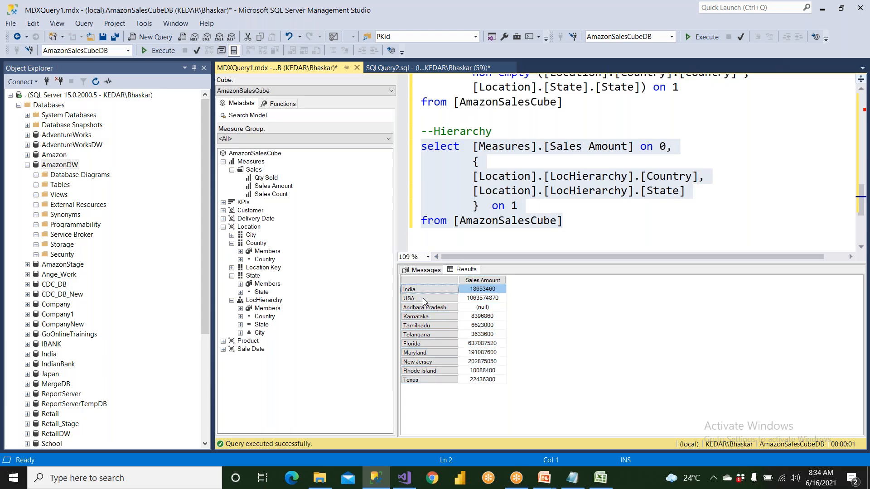
pyautogui.click(428, 325)
# - Add the comment "--Single Col" below the "--Hierarchy" comment and hide the query results
pyautogui.click(494, 130)
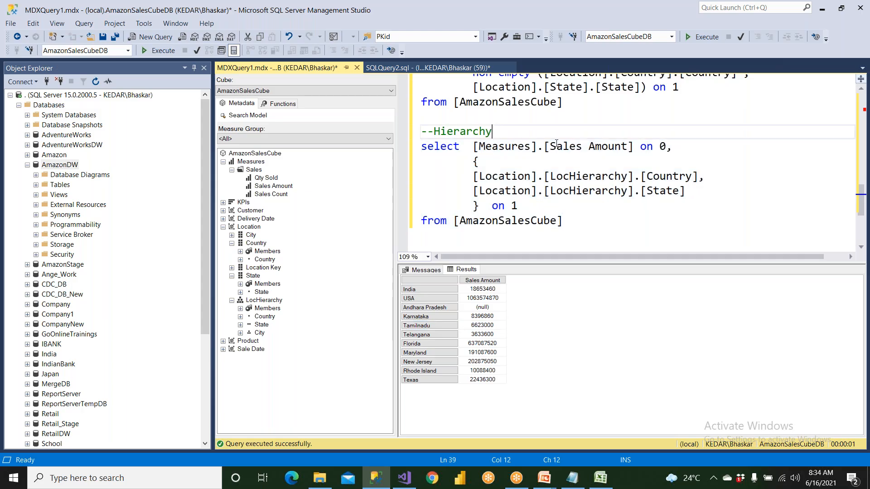
pyautogui.press('Return')
pyautogui.write('--Single Col')
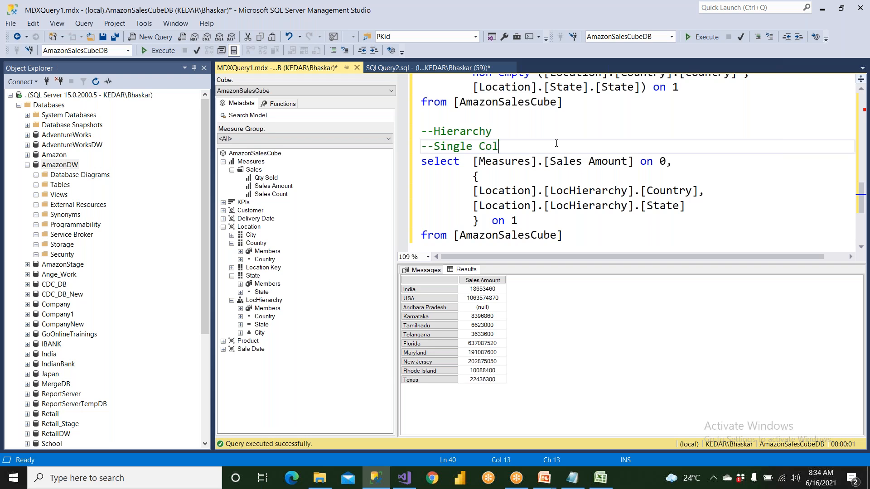
pyautogui.hotkey('ctrl', 'r')
# - Add the comment "--2 Cols" below the country and state wise "--Attribute" comment and execute that query
pyautogui.scroll(2, 556, 149)
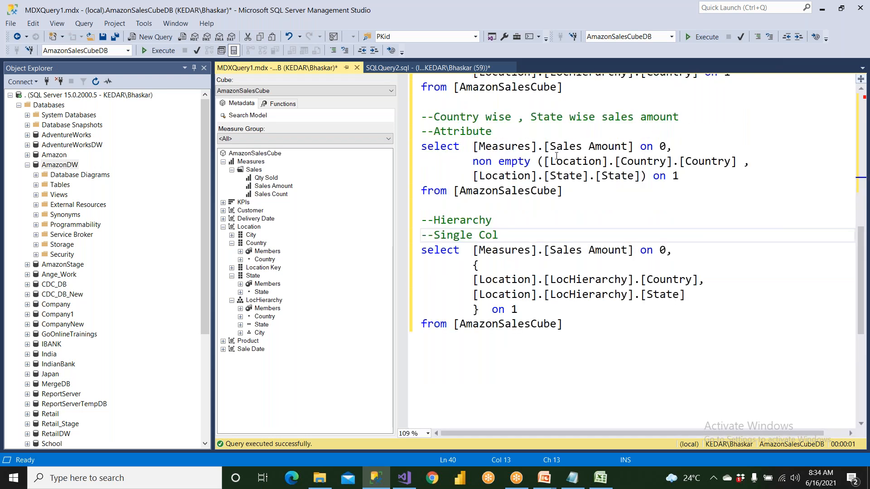
pyautogui.click(517, 132)
pyautogui.press('Return')
pyautogui.write('--2 Cols')
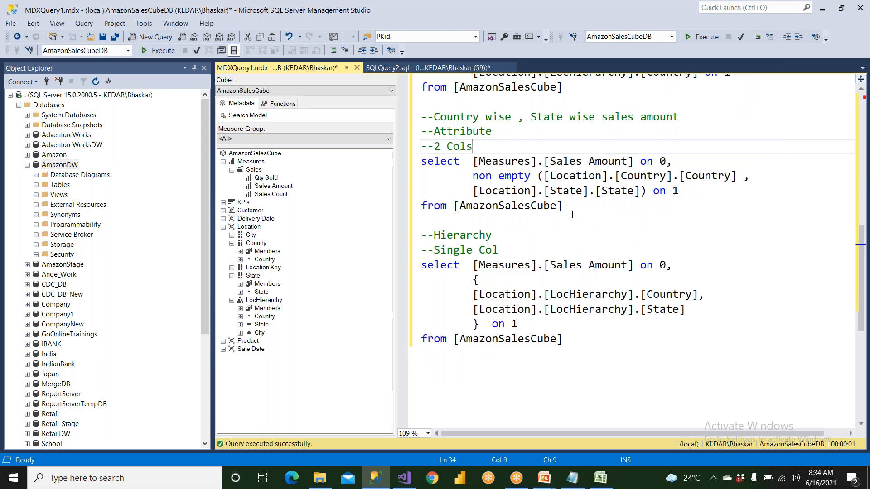
pyautogui.moveTo(570, 206); pyautogui.dragTo(387, 167)
pyautogui.press('F5')
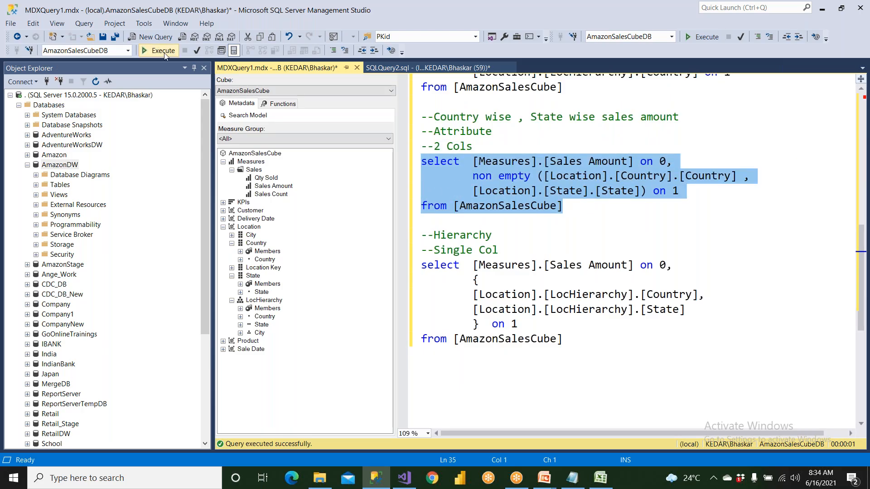
# - Switch to the running PowerPoint slide show and advance to the "Attribute Vs Hierarchy" slide
pyautogui.click(545, 478)
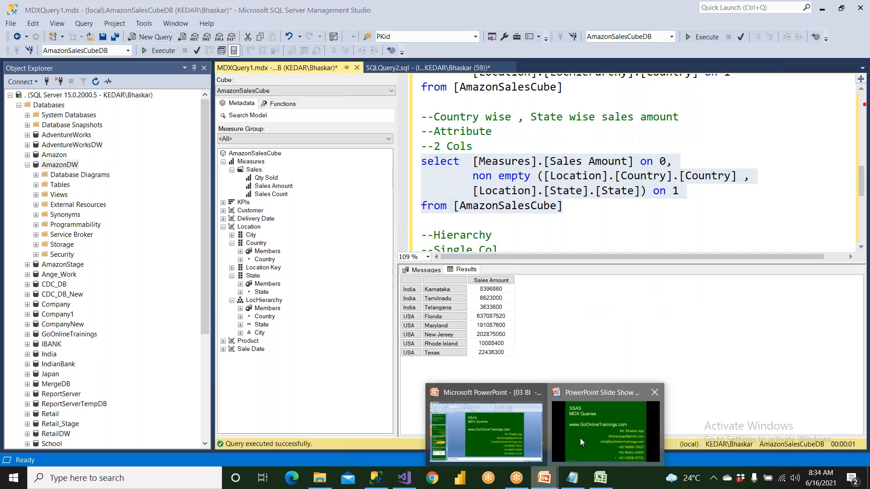
pyautogui.click(580, 438)
pyautogui.click(580, 434)
pyautogui.click(580, 435)
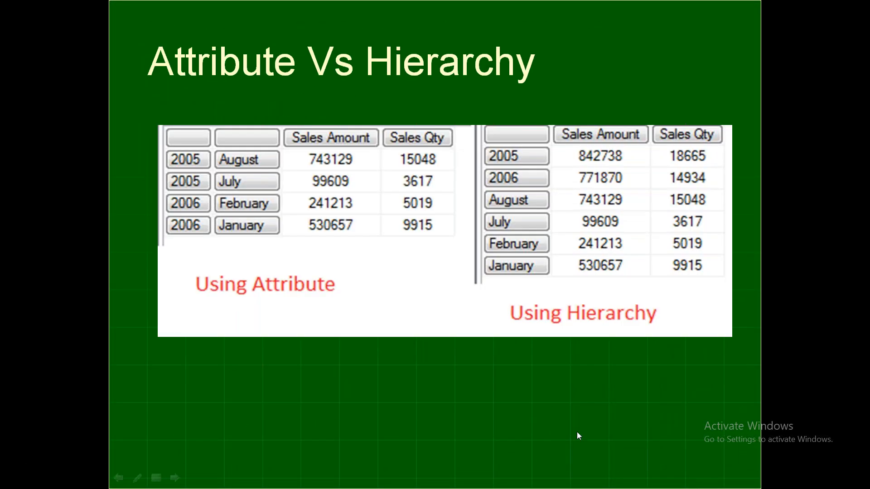